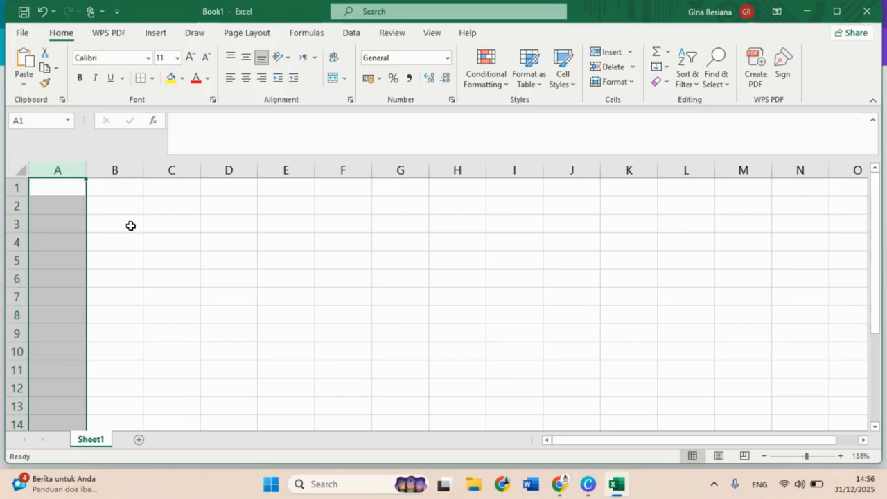
{"action": "left_click", "coordinate": [132, 169]}
{"action": "left_click", "coordinate": [184, 171]}
{"action": "left_click", "coordinate": [182, 186]}
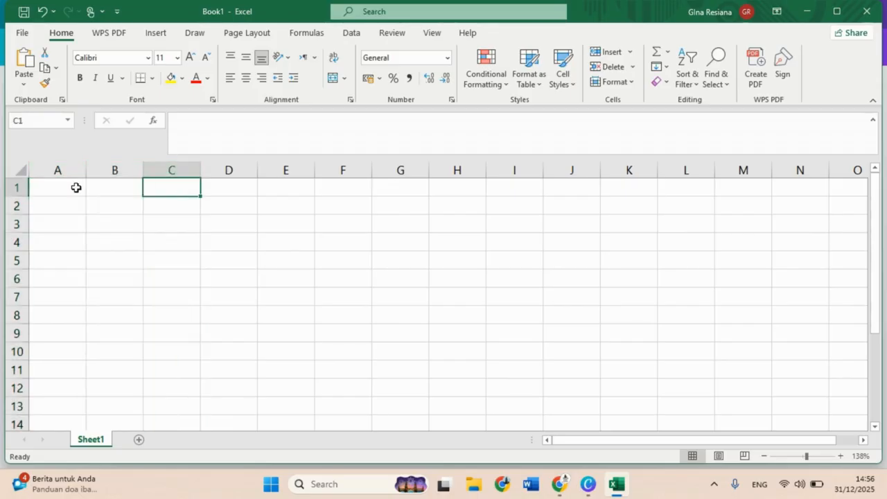
{"action": "left_click", "coordinate": [587, 484]}
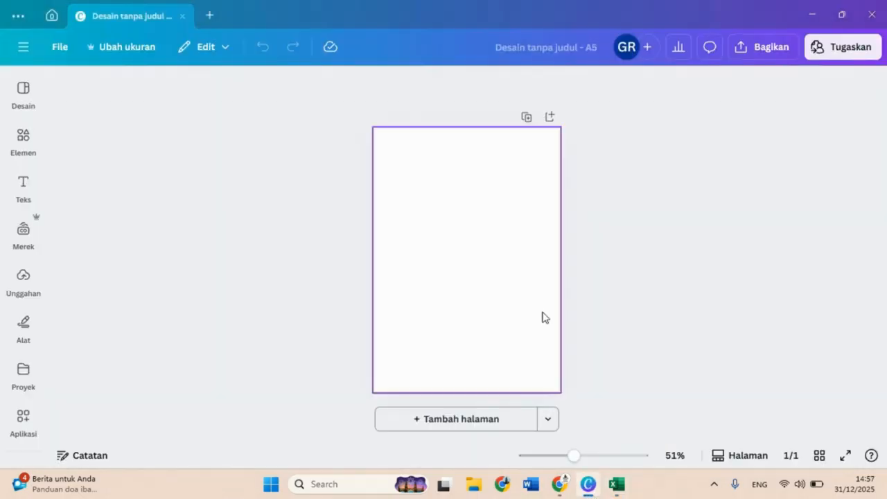
- Switch to ChatGPT and write the prompt "Aku adalah seorang ibu rumah tangga, aku mau bikin ebook coloring book tentang hewan-hewan yang ada di laut,"
{"action": "left_click", "coordinate": [565, 489]}
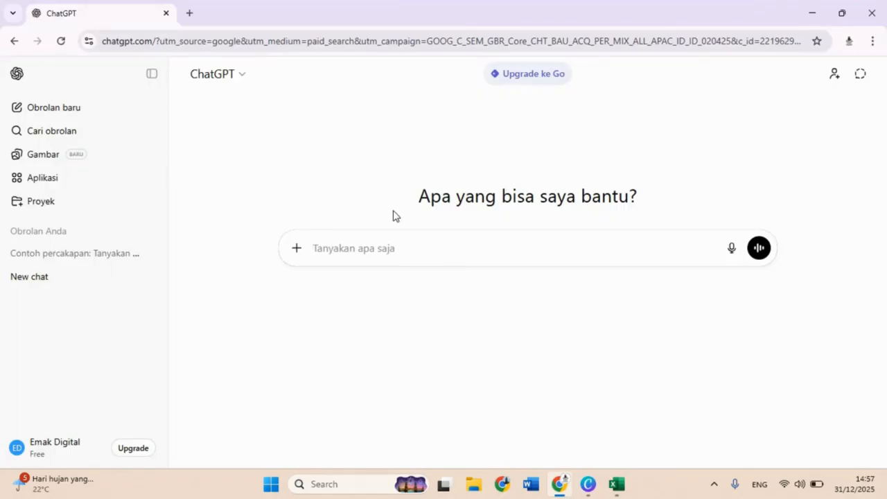
{"action": "type", "text": "Aku adalah seo"}
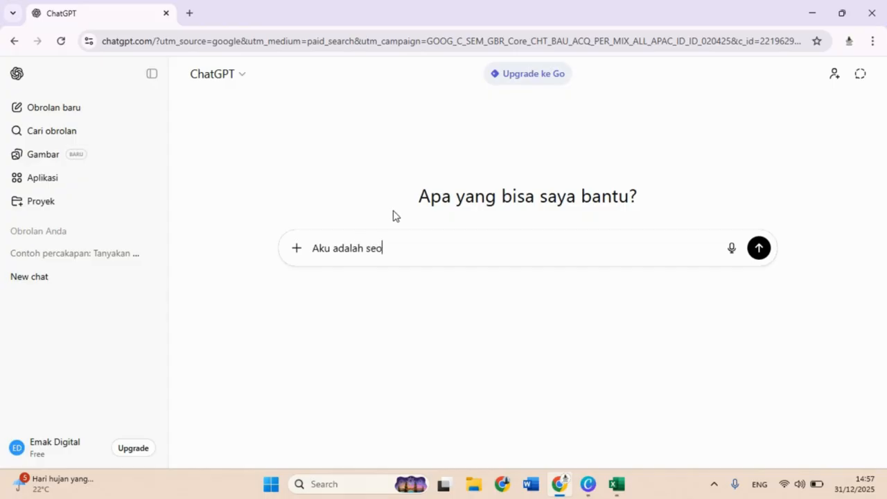
{"action": "type", "text": "rang ibu rumah tan"}
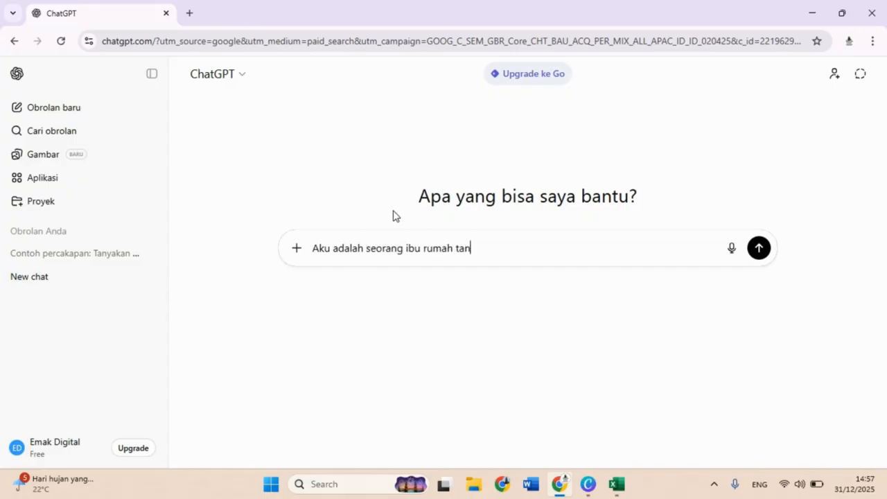
{"action": "type", "text": "gga, aku mau bikin "}
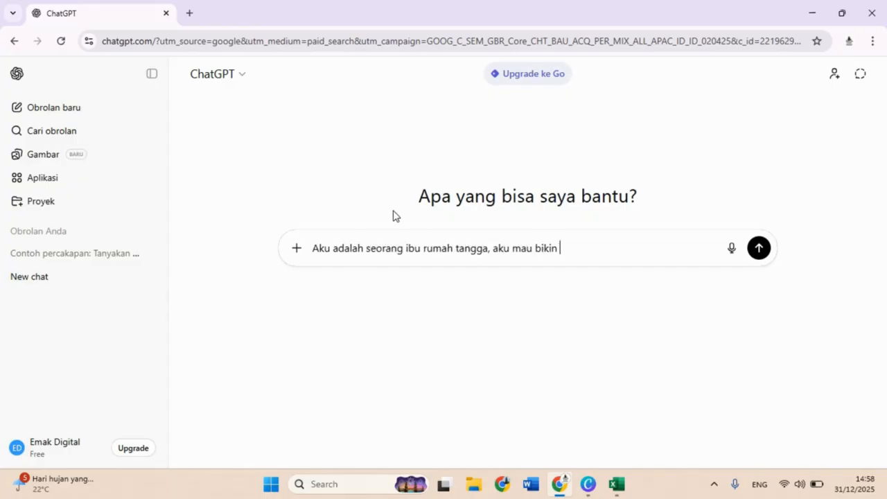
{"action": "type", "text": "ebook coloring book tentang"}
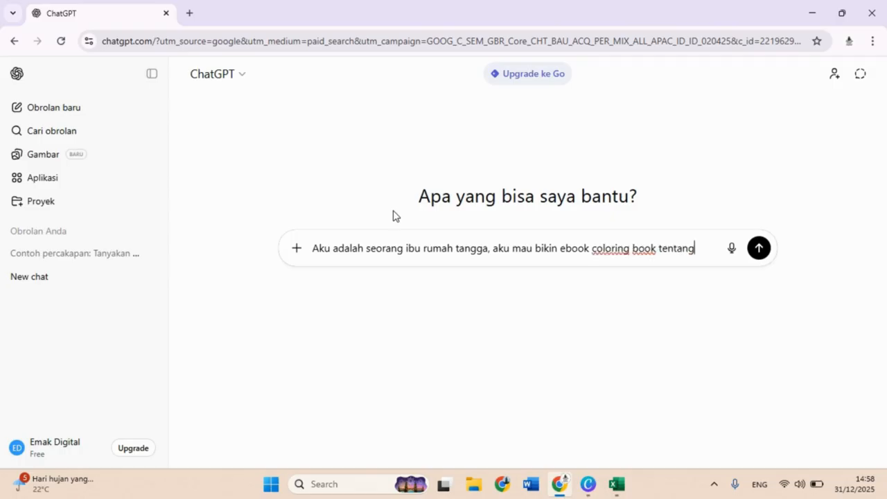
{"action": "type", "text": " hewan-hewan yang ada di laut,"}
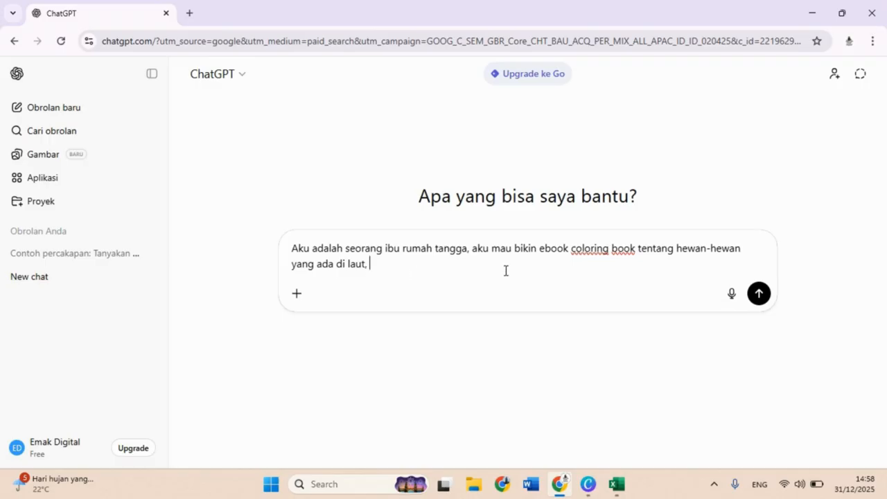
- Continue the prompt with "berikan aku 50 nama hewan laut, dan dibagi 3 kolom" and start a new line
{"action": "type", "text": "uatka"}
{"action": "key", "text": "BackSpace"}
{"action": "key", "text": "BackSpace"}
{"action": "key", "text": "BackSpace"}
{"action": "key", "text": "BackSpace"}
{"action": "key", "text": "BackSpace"}
{"action": "key", "text": "BackSpace"}
{"action": "type", "text": "erikan aku 20 nama he"}
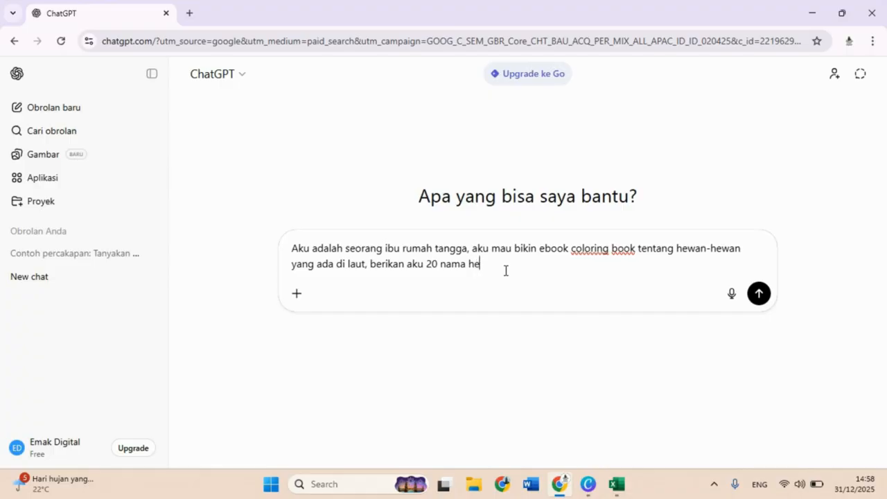
{"action": "type", "text": "wan"}
{"action": "left_click", "coordinate": [440, 264]}
{"action": "key", "text": "BackSpace"}
{"action": "key", "text": "BackSpace"}
{"action": "type", "text": "50"}
{"action": "type", "text": "an dibah"}
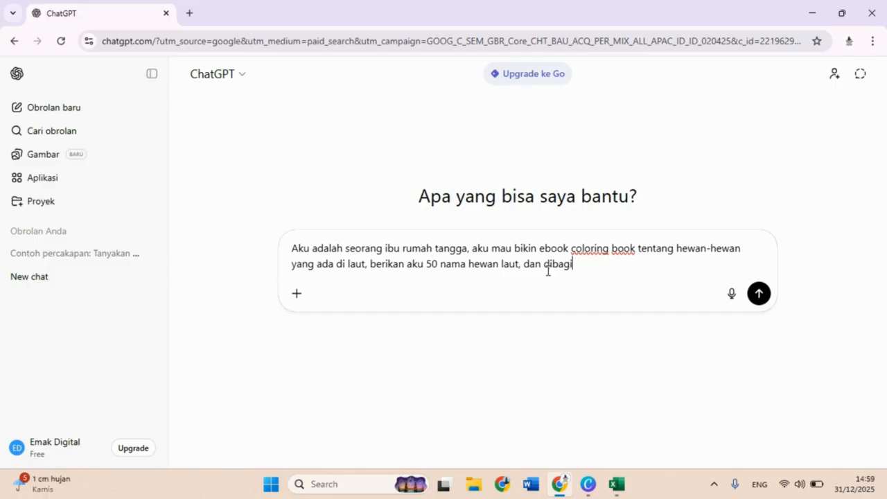
{"action": "type", "text": "i 3 kolom"}
{"action": "key", "text": "shift+Return"}
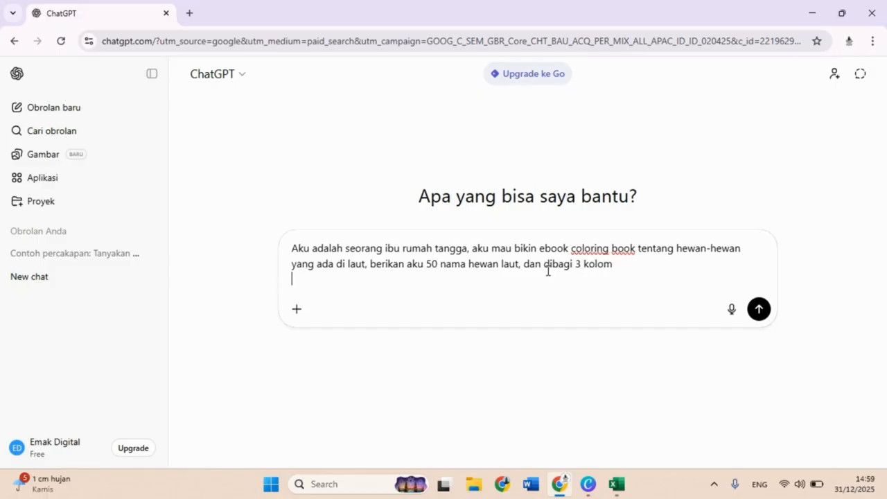
- Specify the columns in the prompt: "kolom pertama adalah bahasa indonesia, kolom ke dua bahasa inggris, dan kolom ke 3 bahasa arab."
{"action": "type", "text": "komp"}
{"action": "key", "text": "BackSpace"}
{"action": "type", "text": "lom pertama adalah bahasa ind"}
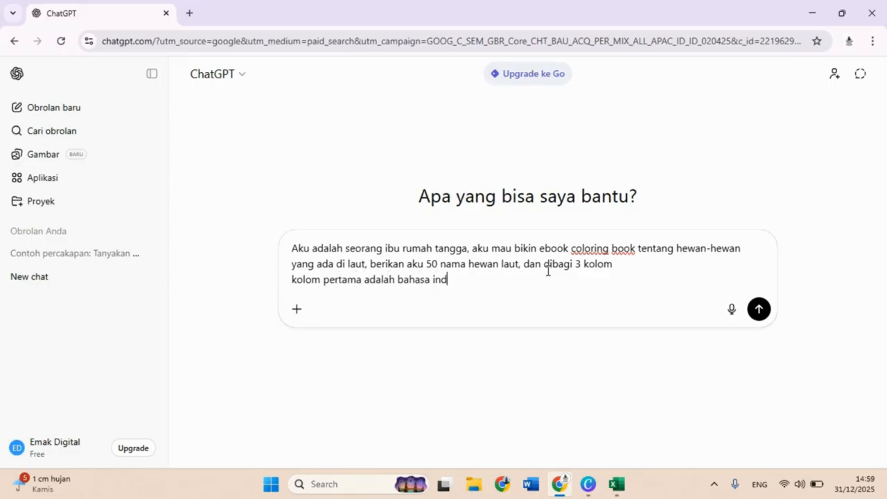
{"action": "type", "text": "onesia, kolom ke d"}
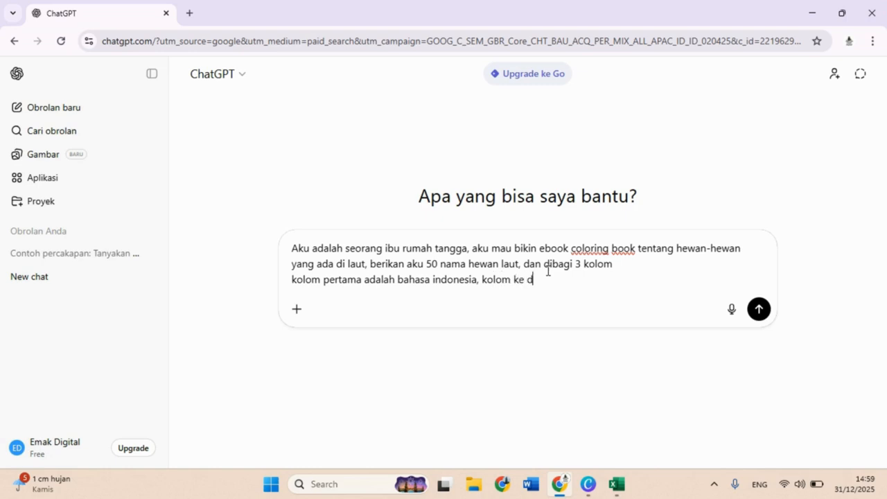
{"action": "type", "text": "ua bahasa ingg"}
{"action": "key", "text": "BackSpace"}
{"action": "type", "text": "s, dan "}
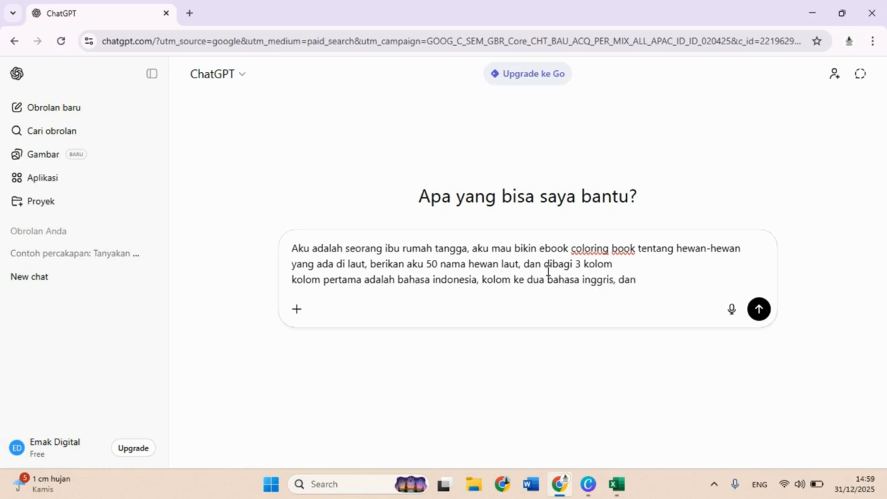
{"action": "type", "text": "kolom"}
{"action": "key", "text": "BackSpace"}
{"action": "type", "text": "lom ke 3 bahasa arab. c"}
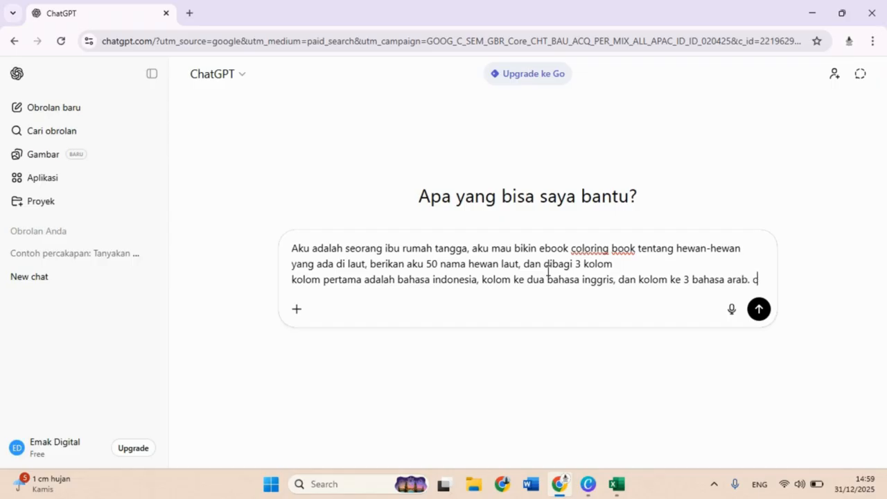
- Add "contoh" and, after a blank line, the example "bahasa indonesianya Hiu, bahasa inggrisnya adalah Shark," to the prompt
{"action": "type", "text": "ontoh"}
{"action": "key", "text": "shift+Return"}
{"action": "key", "text": "shift+Return"}
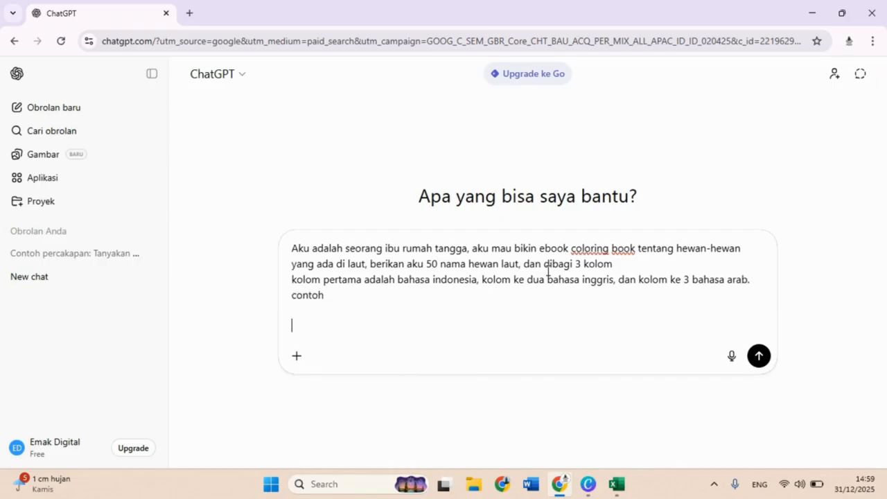
{"action": "type", "text": "Hi"}
{"action": "type", "text": "bahasa indonesianya"}
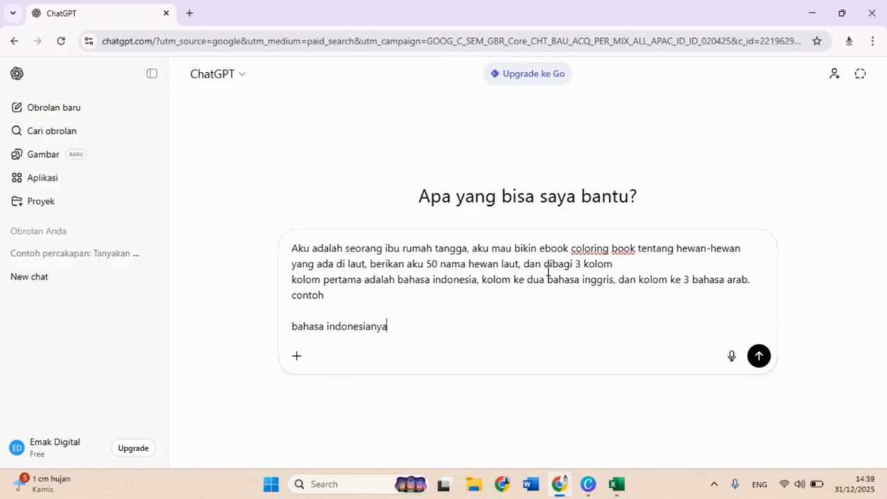
{"action": "type", "text": " Hiu, bahasa ingg"}
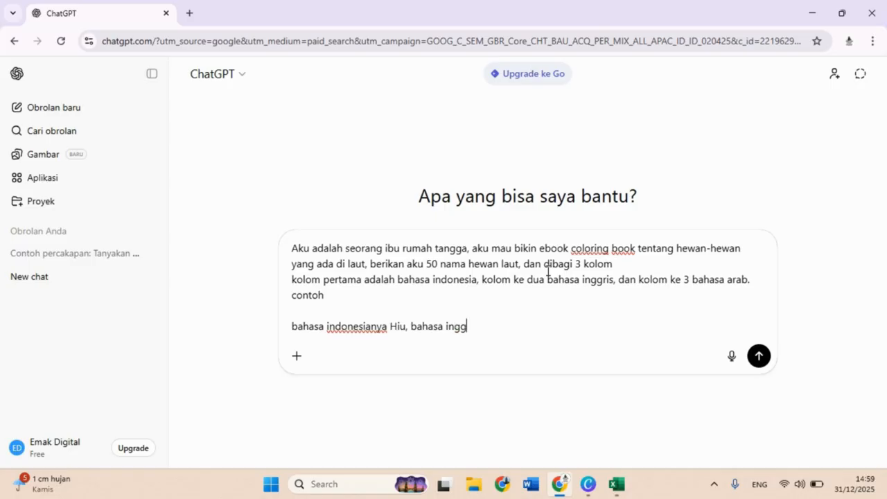
{"action": "type", "text": "risnya adalah "}
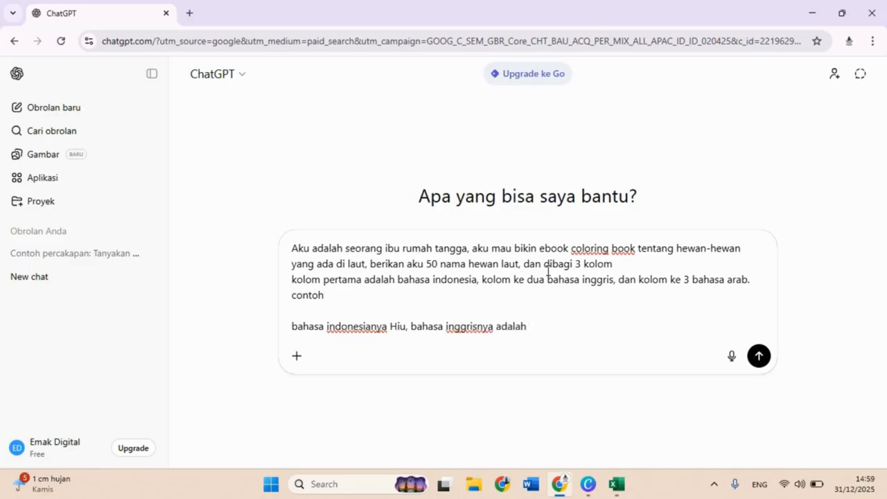
{"action": "type", "text": "Sharkh"}
{"action": "key", "text": "BackSpace"}
{"action": "type", "text": ","}
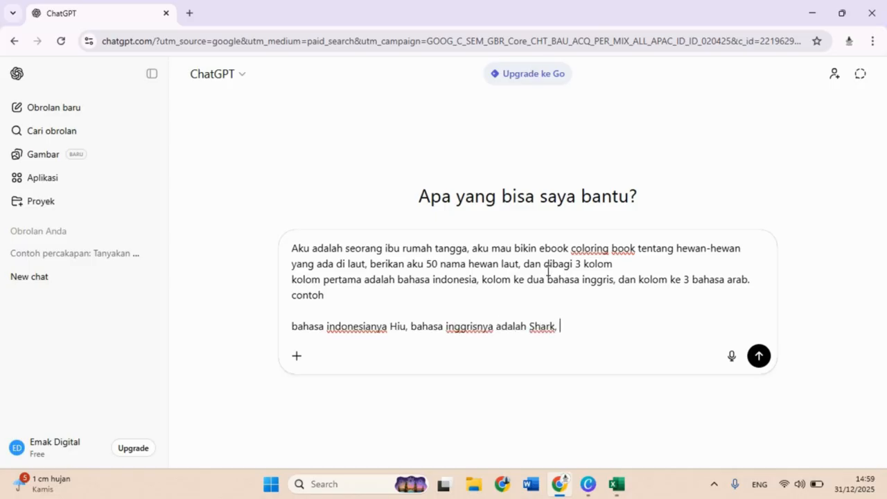
- Search Google in a new browser tab for "apa bahasa arabnya hiu"
{"action": "left_click", "coordinate": [189, 13]}
{"action": "type", "text": "apa bahasa arab"}
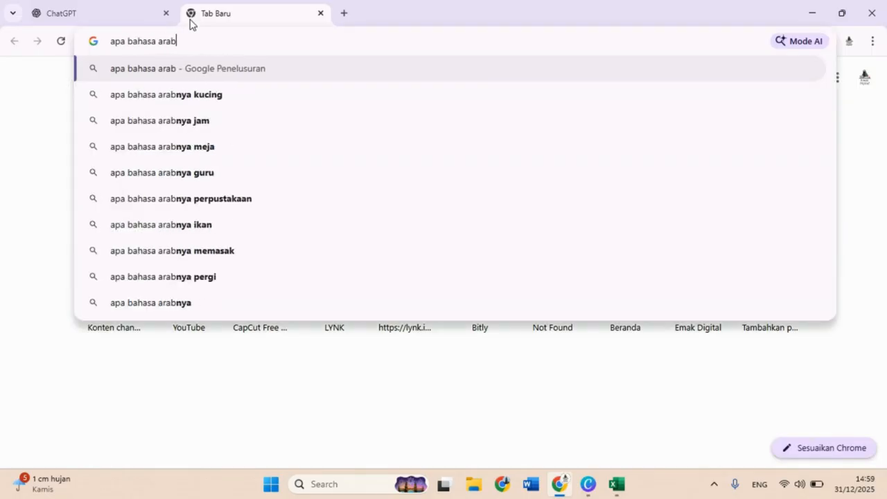
{"action": "type", "text": "nya hiy"}
{"action": "key", "text": "BackSpace"}
{"action": "type", "text": "u"}
{"action": "key", "text": "Return"}
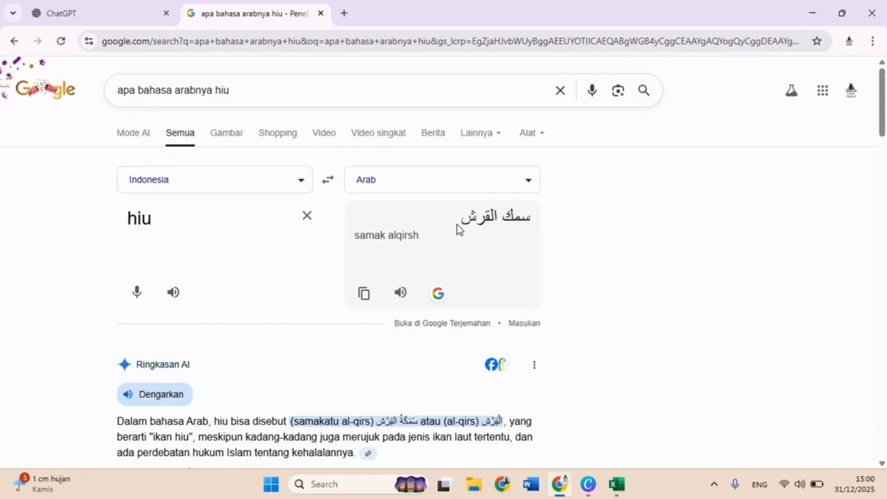
- Copy the Arabic translation of hiu into the ChatGPT prompt, precede it with "dan bahasa arabnya", and send the prompt
{"action": "left_click_drag", "start_coordinate": [462, 228], "coordinate": [550, 224]}
{"action": "key", "text": "ctrl+c"}
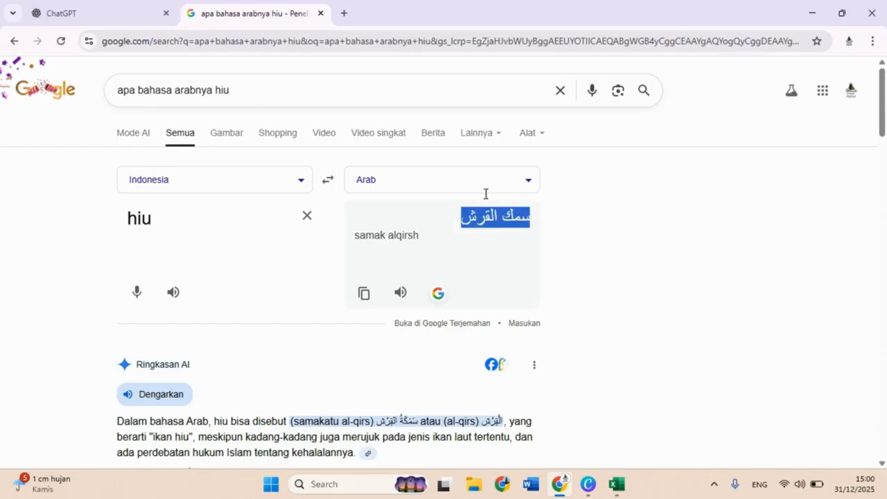
{"action": "left_click", "coordinate": [62, 14]}
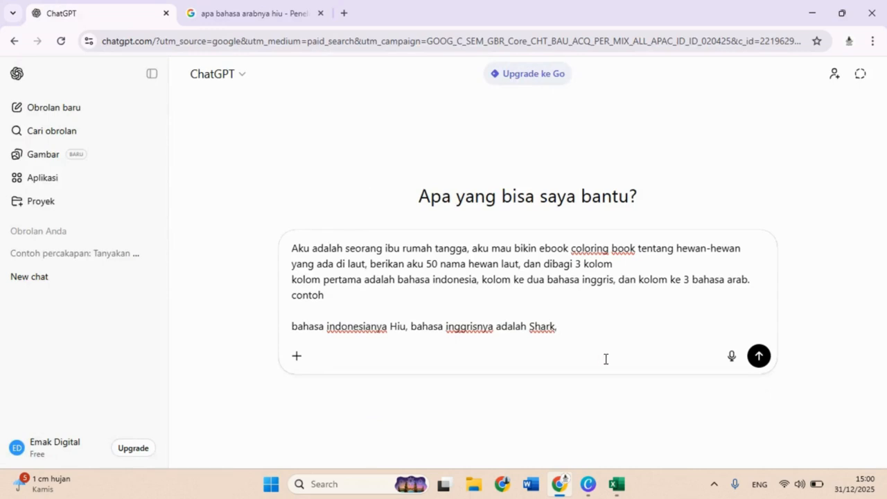
{"action": "key", "text": "ctrl+v"}
{"action": "left_click", "coordinate": [561, 329]}
{"action": "type", "text": "dan bahasa arabny"}
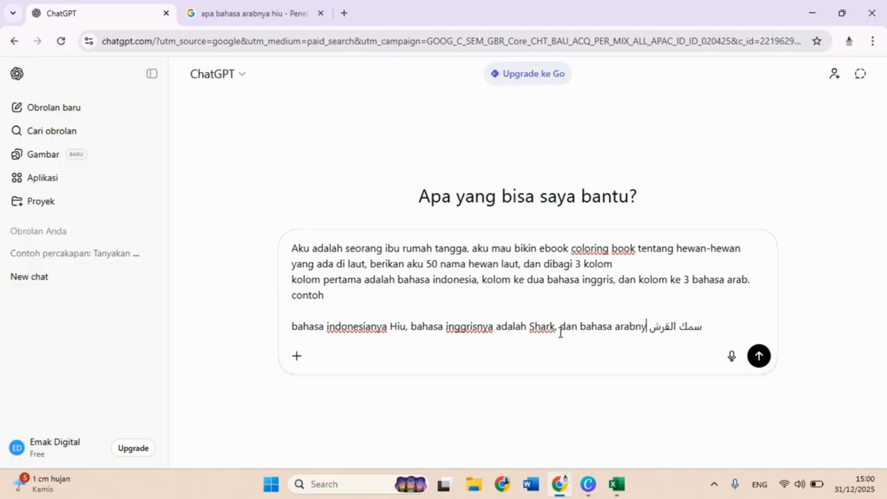
{"action": "type", "text": "a"}
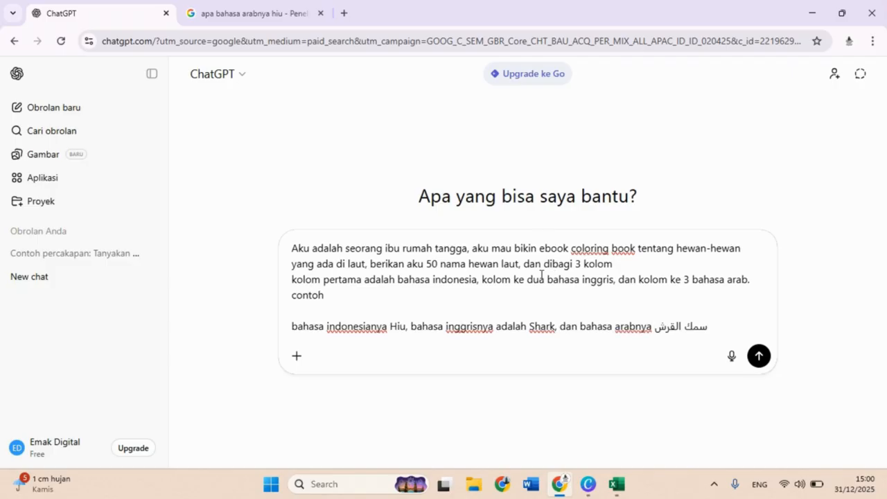
{"action": "left_click", "coordinate": [761, 363]}
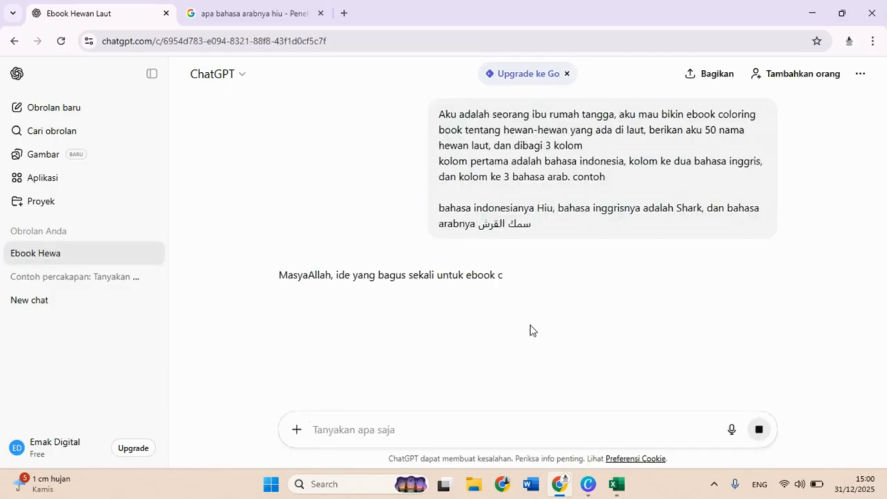
- Switch to the blank A5 design in Canva and search the elements for "garis kotak", limited to graphics
{"action": "key", "text": "alt+Tab"}
{"action": "left_click", "coordinate": [24, 142]}
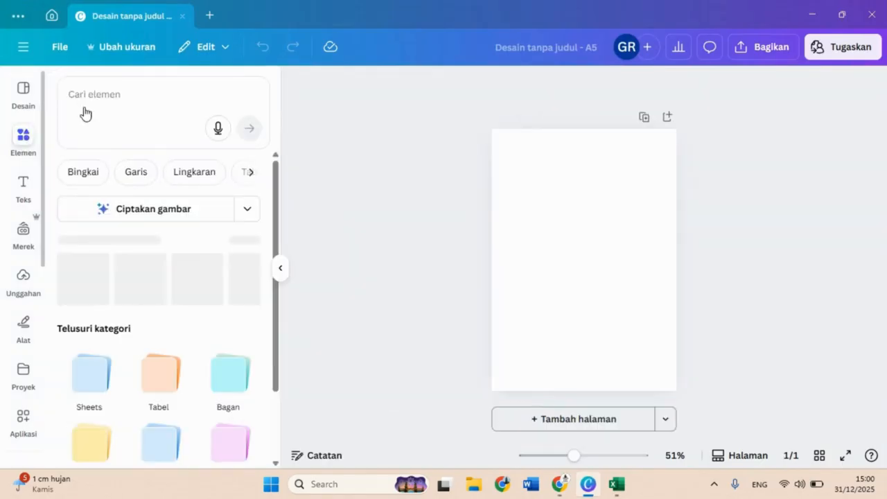
{"action": "left_click", "coordinate": [129, 105]}
{"action": "type", "text": "kotak"}
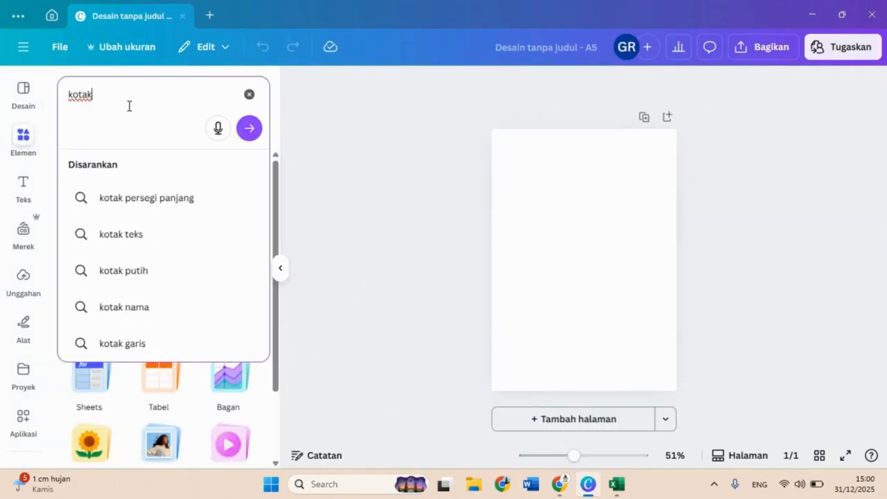
{"action": "key", "text": "ctrl+a"}
{"action": "type", "text": "garis kota"}
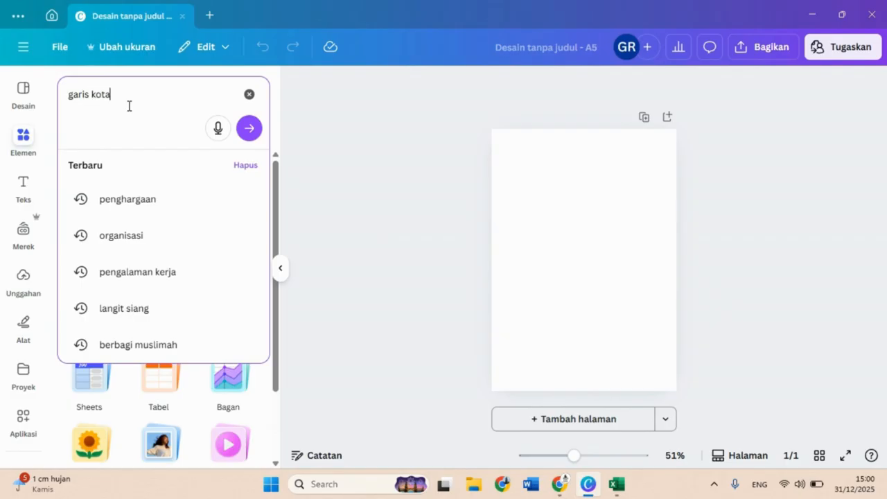
{"action": "type", "text": "k"}
{"action": "key", "text": "Return"}
{"action": "left_click", "coordinate": [99, 171]}
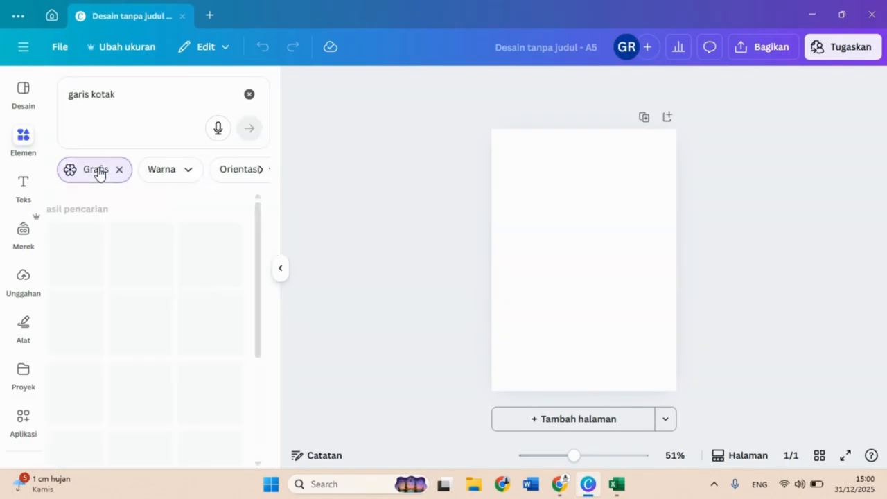
{"action": "left_click", "coordinate": [166, 315]}
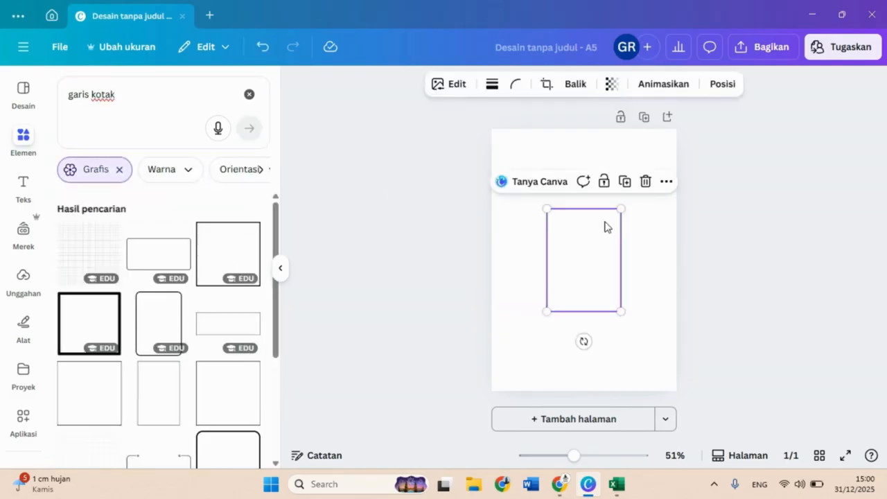
{"action": "left_click_drag", "start_coordinate": [546, 209], "coordinate": [502, 147]}
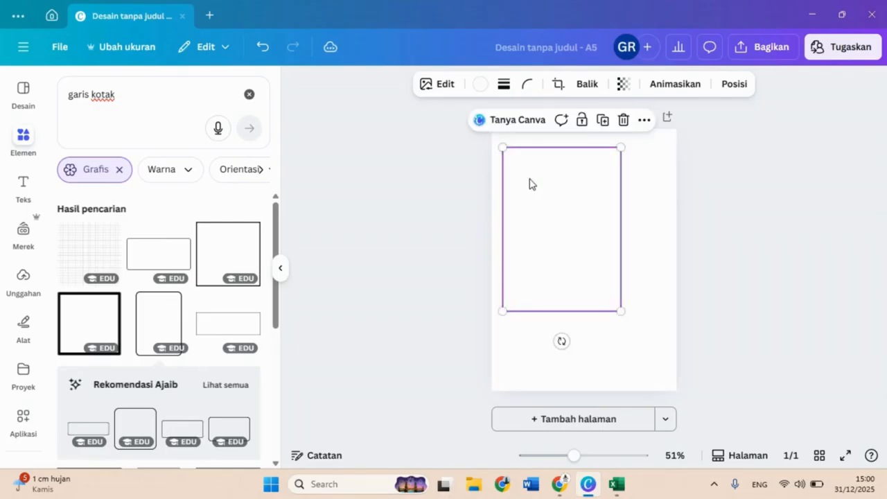
{"action": "left_click_drag", "start_coordinate": [529, 184], "coordinate": [530, 176]}
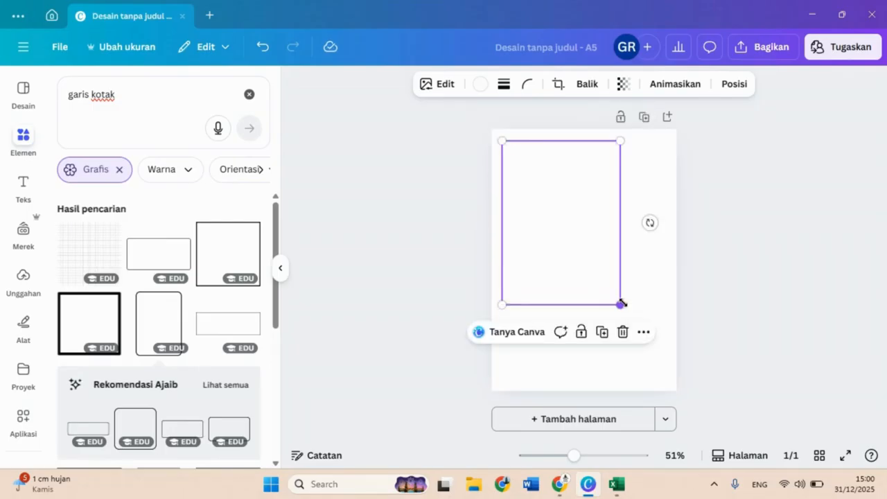
{"action": "left_click_drag", "start_coordinate": [622, 303], "coordinate": [667, 390]}
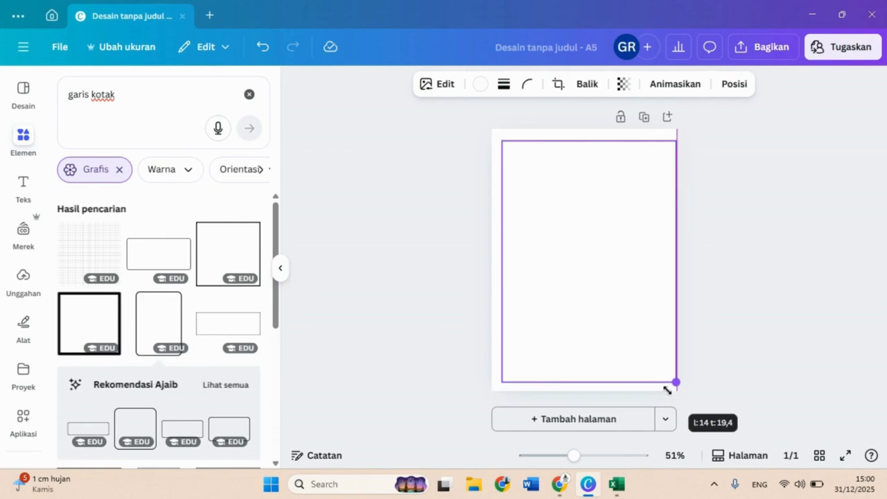
{"action": "key", "text": "Delete"}
{"action": "left_click", "coordinate": [408, 172]}
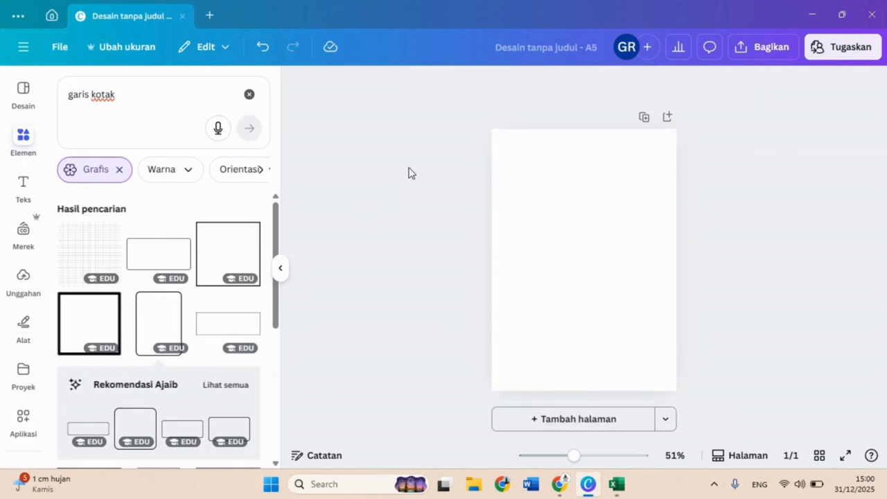
- Add a square shape and stretch it into a rectangle that fills the page except for a narrow margin all around
{"action": "left_click", "coordinate": [23, 332]}
{"action": "left_click", "coordinate": [75, 229]}
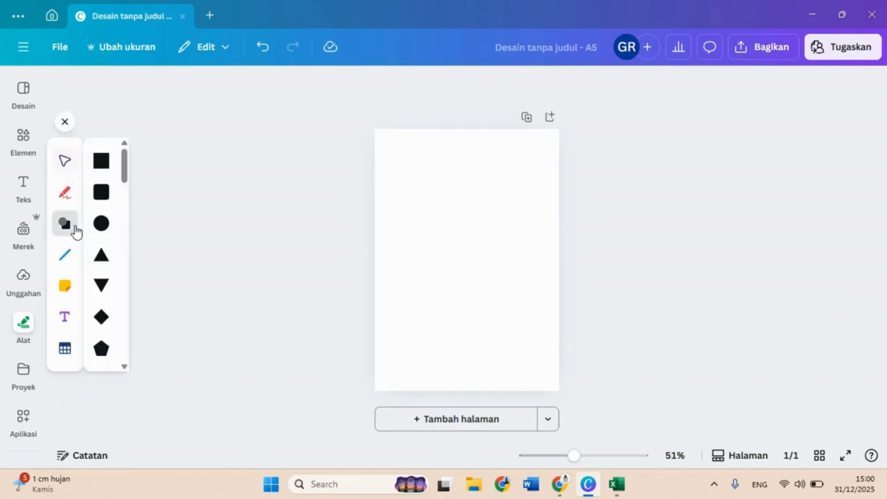
{"action": "left_click", "coordinate": [101, 161]}
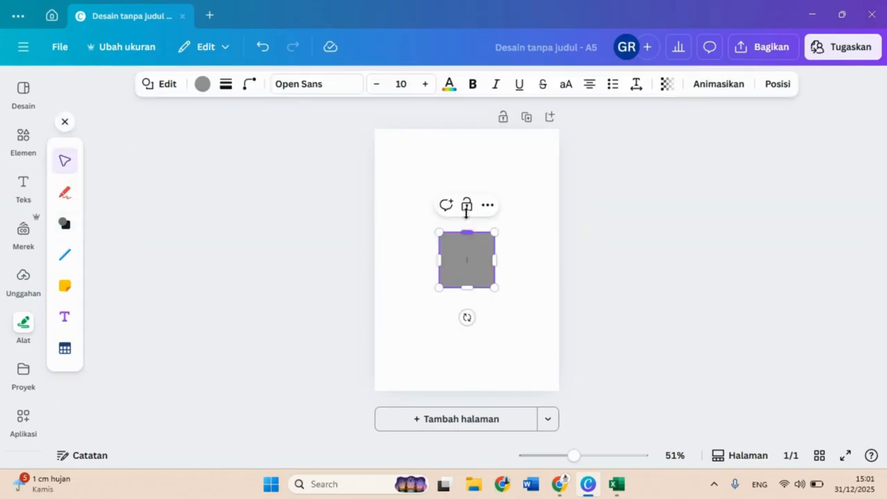
{"action": "left_click_drag", "start_coordinate": [466, 231], "coordinate": [465, 142]}
{"action": "left_click_drag", "start_coordinate": [438, 214], "coordinate": [383, 208]}
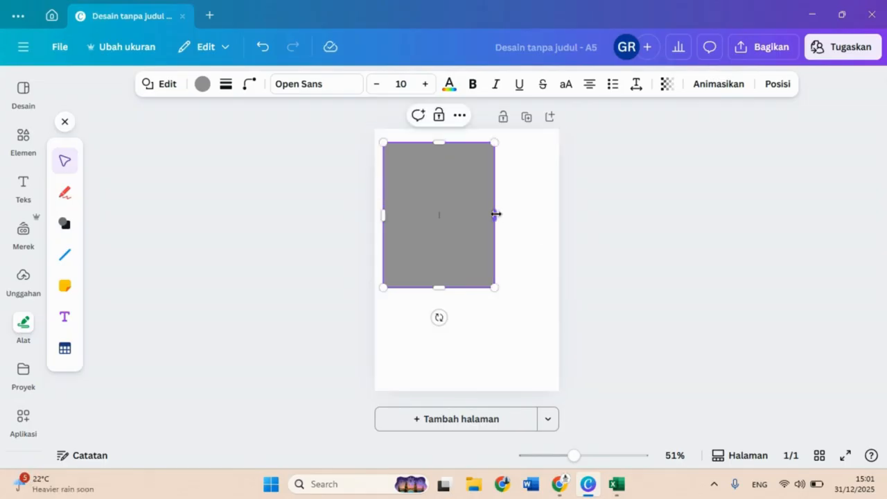
{"action": "left_click_drag", "start_coordinate": [496, 214], "coordinate": [549, 214]}
{"action": "left_click_drag", "start_coordinate": [467, 287], "coordinate": [469, 380]}
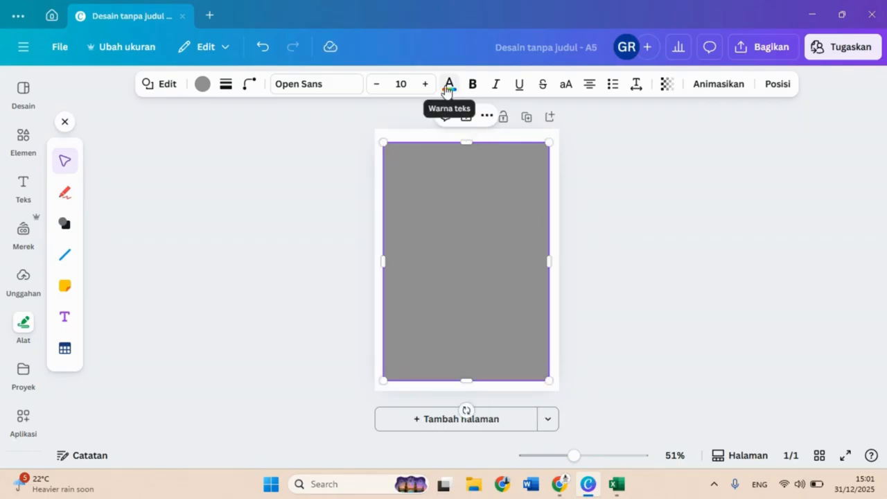
- Give the rectangle a solid black outline of thickness 4 and a white fill
{"action": "left_click", "coordinate": [228, 86]}
{"action": "left_click", "coordinate": [185, 127]}
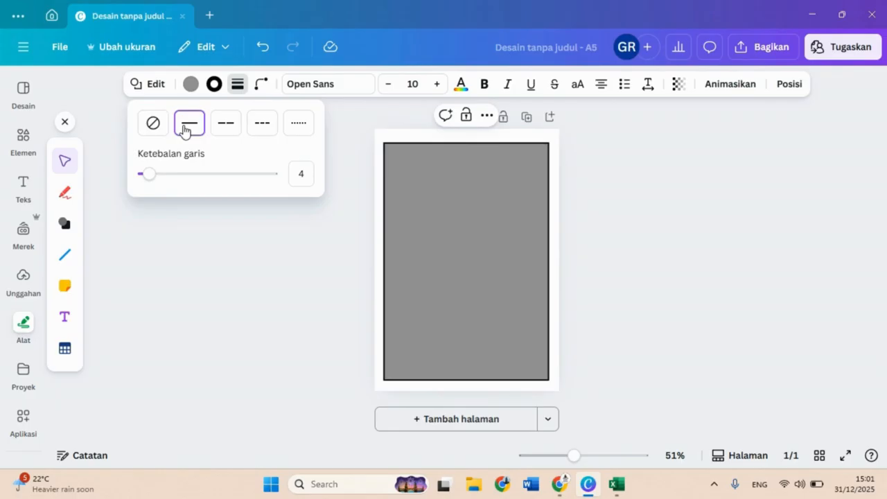
{"action": "left_click", "coordinate": [190, 84]}
{"action": "left_click", "coordinate": [188, 179]}
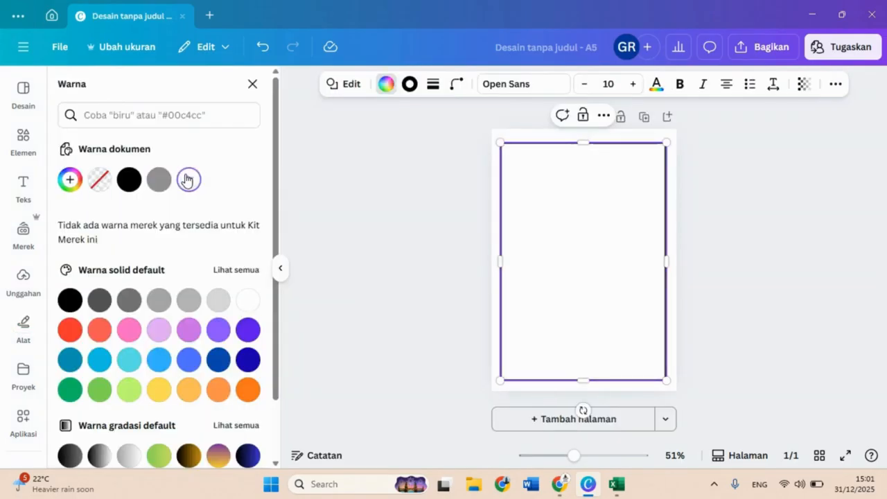
- Centre the outlined rectangle on the page and lock it
{"action": "left_click", "coordinate": [465, 183]}
{"action": "left_click", "coordinate": [497, 238]}
{"action": "mouse_move", "coordinate": [497, 238]}
{"action": "left_mouse_down"}
{"action": "mouse_move", "coordinate": [476, 230]}
{"action": "mouse_move", "coordinate": [498, 236]}
{"action": "left_mouse_up"}
{"action": "left_click", "coordinate": [594, 217]}
{"action": "left_click", "coordinate": [476, 212]}
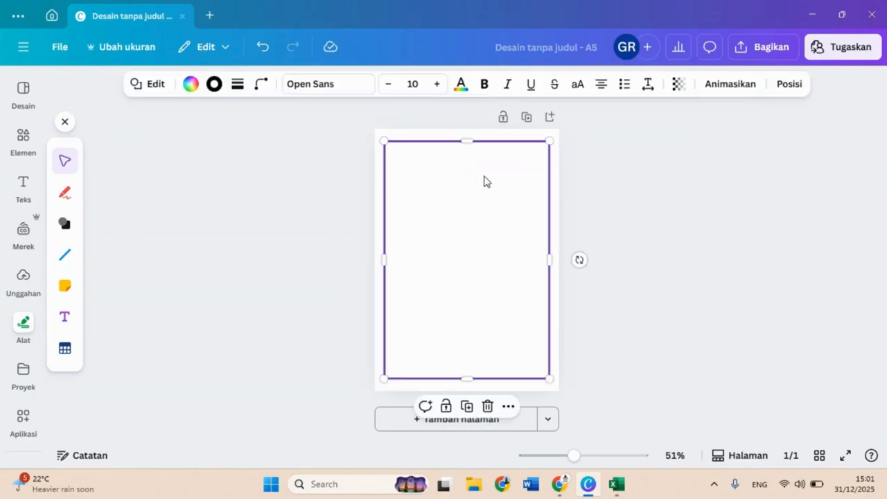
{"action": "left_click", "coordinate": [452, 405]}
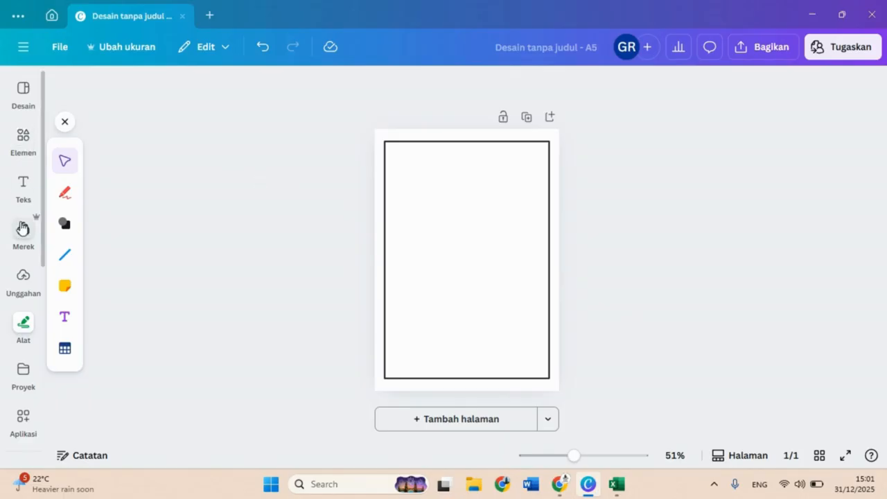
- Add a text box reading "bahasa Indonesia" and place it in the upper-left corner inside the rectangle frame
{"action": "left_click", "coordinate": [22, 184]}
{"action": "left_click", "coordinate": [220, 136]}
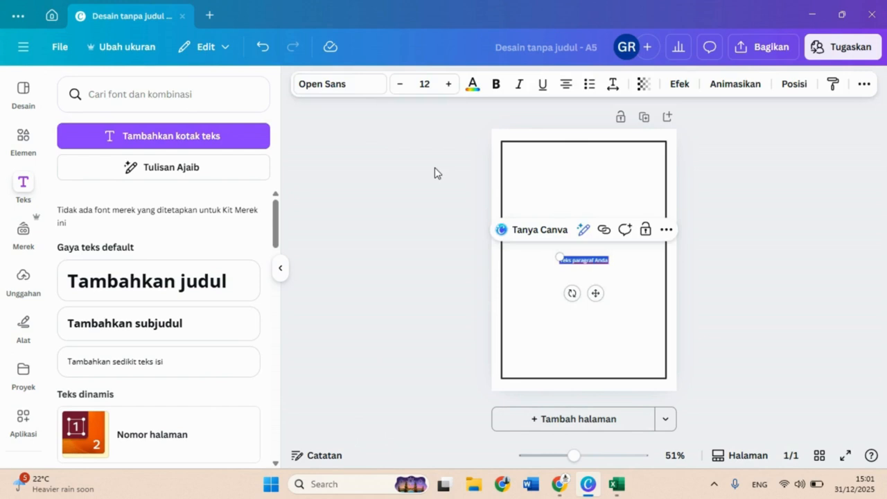
{"action": "type", "text": "Bahasa Indonesia"}
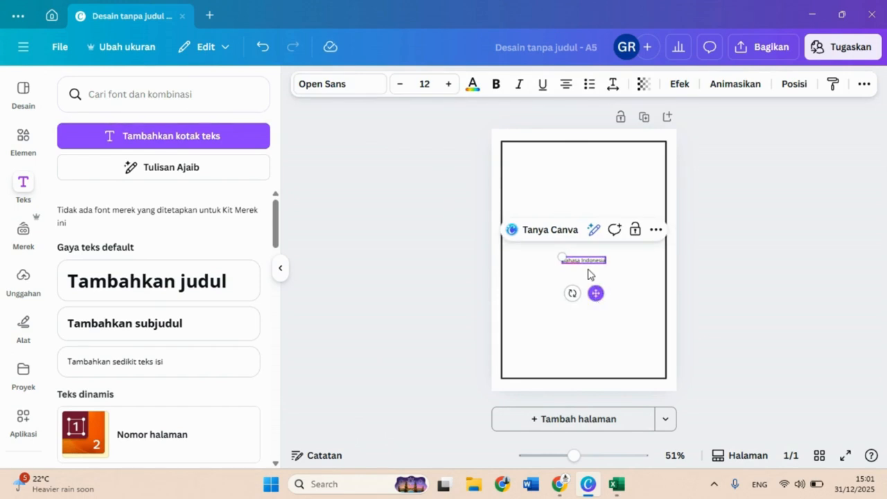
{"action": "left_click_drag", "start_coordinate": [596, 294], "coordinate": [547, 185]}
{"action": "left_click", "coordinate": [468, 171]}
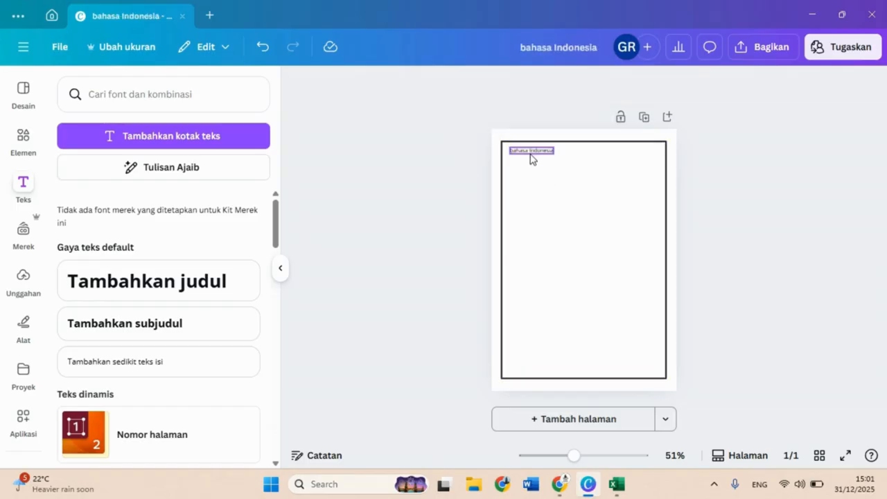
- Change the font of the "bahasa Indonesia" text to Chunk Five
{"action": "left_click", "coordinate": [540, 158]}
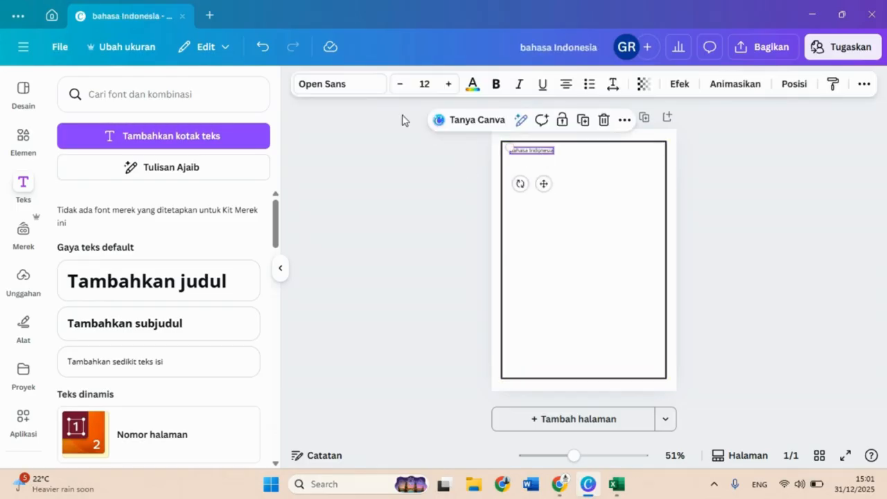
{"action": "left_click", "coordinate": [368, 90]}
{"action": "scroll", "coordinate": [180, 301], "scroll_direction": "down", "scroll_amount": 1}
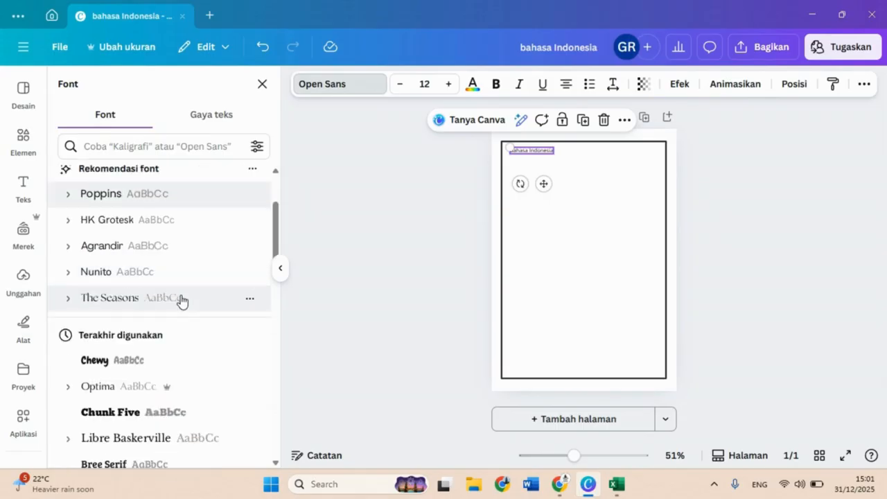
{"action": "left_click", "coordinate": [139, 412]}
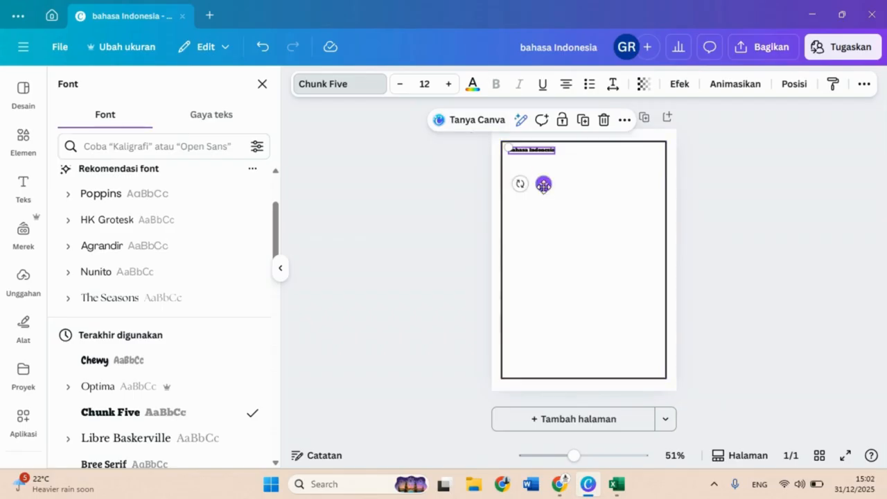
- Duplicate the "bahasa Indonesia" text near the lower edge of the frame and change the copy to "Bahasa Inggris"
{"action": "key", "text": "ctrl+d"}
{"action": "left_click_drag", "start_coordinate": [549, 191], "coordinate": [553, 375]}
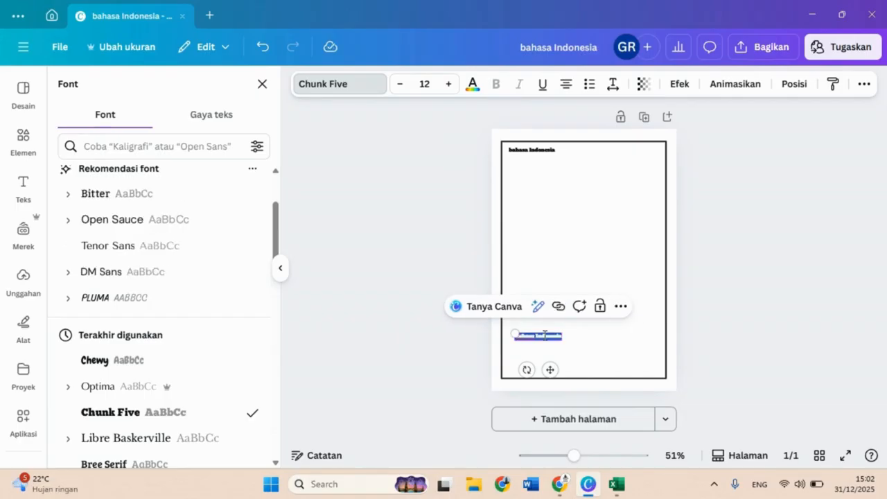
{"action": "left_click_drag", "start_coordinate": [561, 336], "coordinate": [543, 336]}
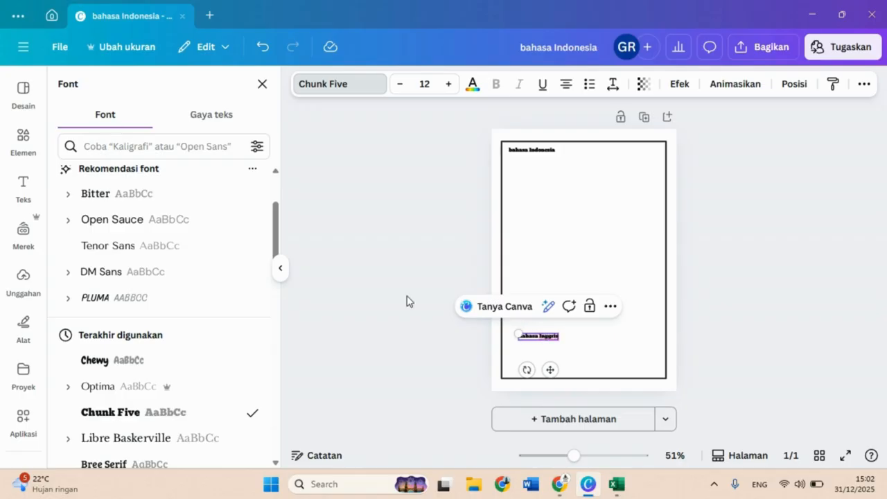
- Enlarge the "Bahasa Inggris" text to nearly the frame's width and centre it in the lower part of the frame
{"action": "left_click", "coordinate": [528, 338]}
{"action": "left_click_drag", "start_coordinate": [518, 334], "coordinate": [417, 304]}
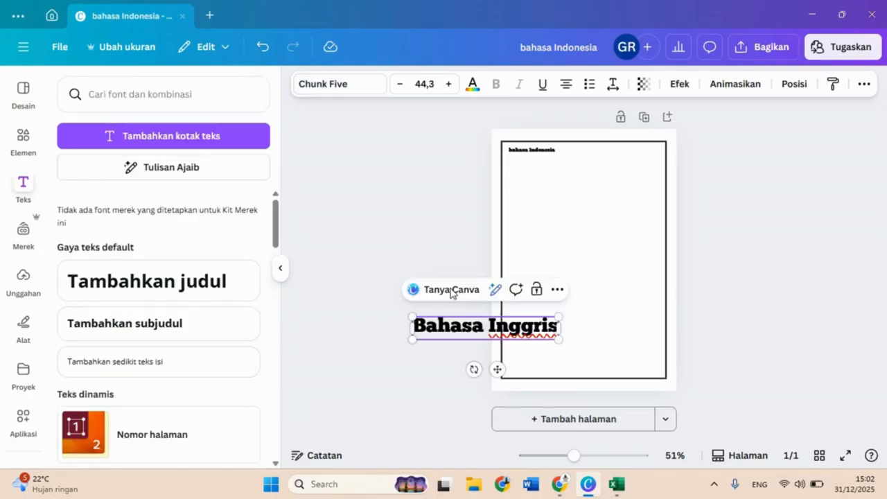
{"action": "left_click_drag", "start_coordinate": [496, 369], "coordinate": [596, 380]}
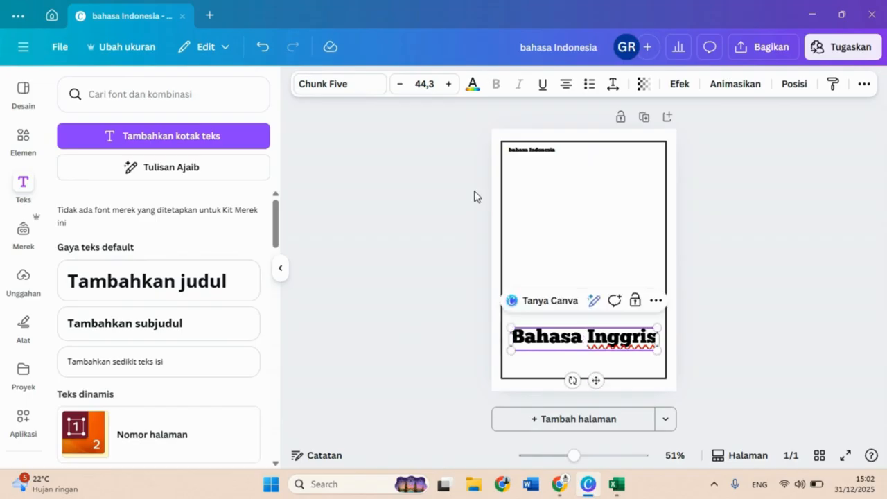
- Set the "Bahasa Inggris" text to font size 45 and apply the Berongga effect
{"action": "left_click", "coordinate": [425, 86]}
{"action": "type", "text": "45"}
{"action": "key", "text": "Return"}
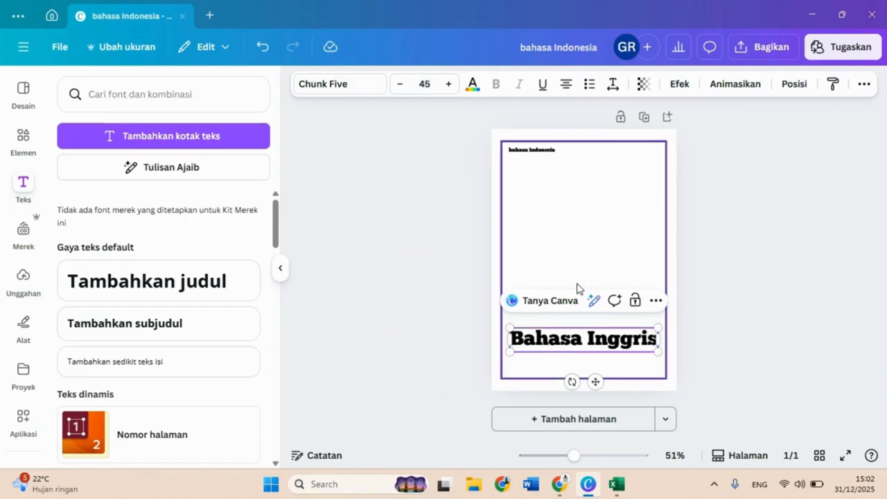
{"action": "left_click", "coordinate": [679, 87]}
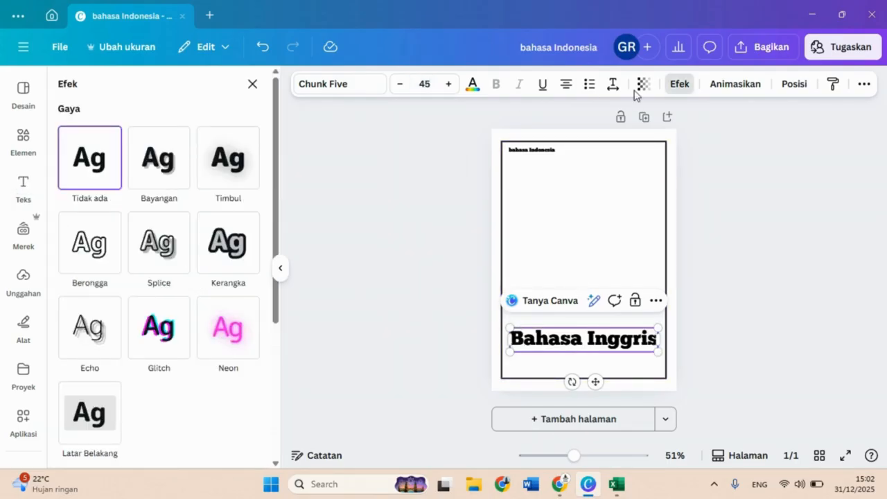
{"action": "left_click", "coordinate": [92, 256]}
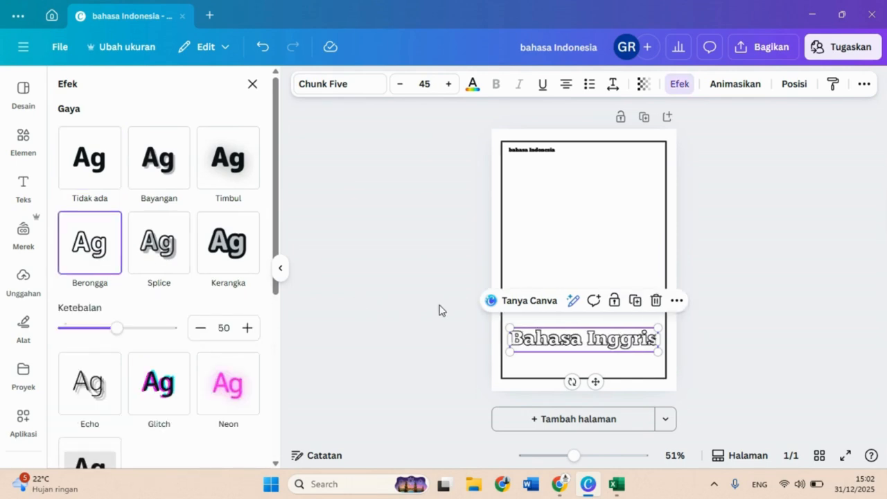
- Duplicate the "Bahasa Inggris" text directly below itself and change the copy to "Bahasa Arab"
{"action": "left_click", "coordinate": [613, 345]}
{"action": "left_click_drag", "start_coordinate": [627, 344], "coordinate": [624, 362]}
{"action": "type", "text": "Arab"}
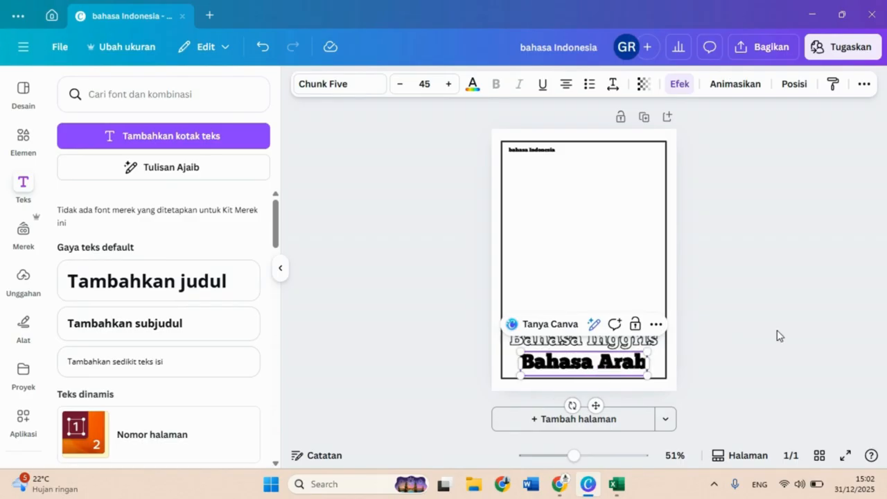
{"action": "left_click", "coordinate": [731, 343]}
{"action": "left_click", "coordinate": [583, 361]}
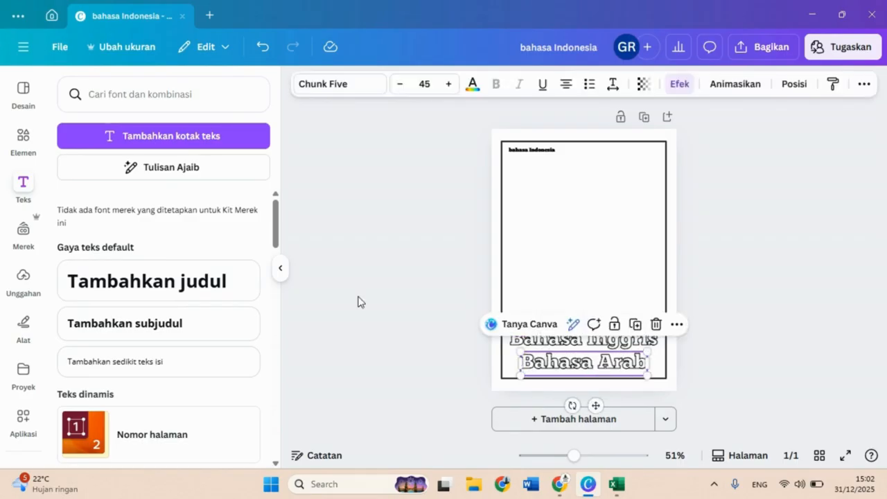
- Search the fonts for "tradi" and set the "Bahasa Arab" text to Traditional Arabic
{"action": "left_click", "coordinate": [343, 83]}
{"action": "left_click", "coordinate": [123, 146]}
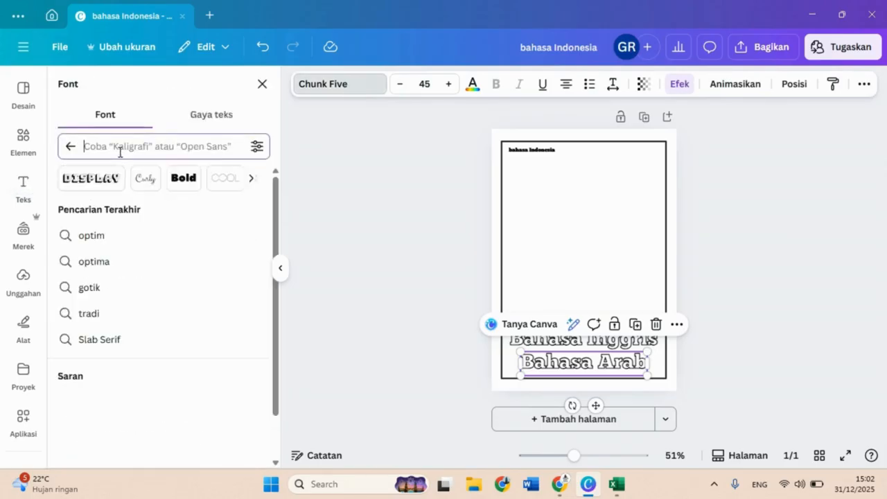
{"action": "type", "text": "tradi"}
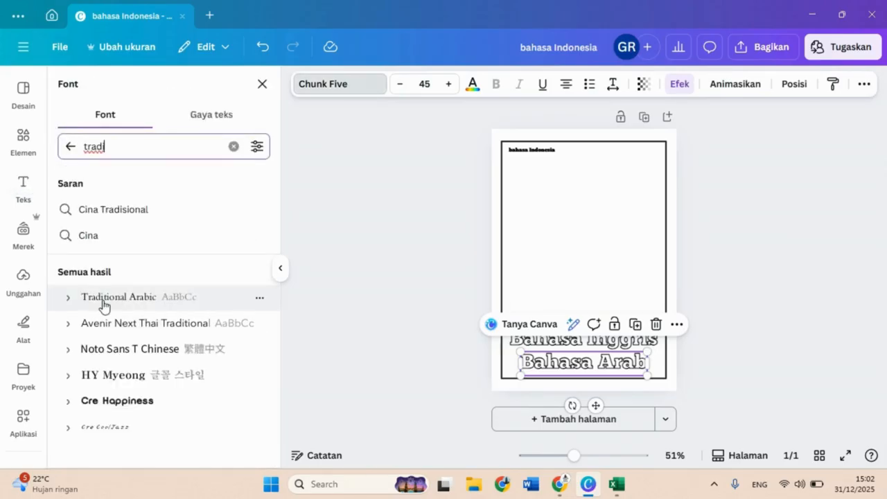
{"action": "left_click", "coordinate": [102, 299]}
{"action": "key", "text": "Escape"}
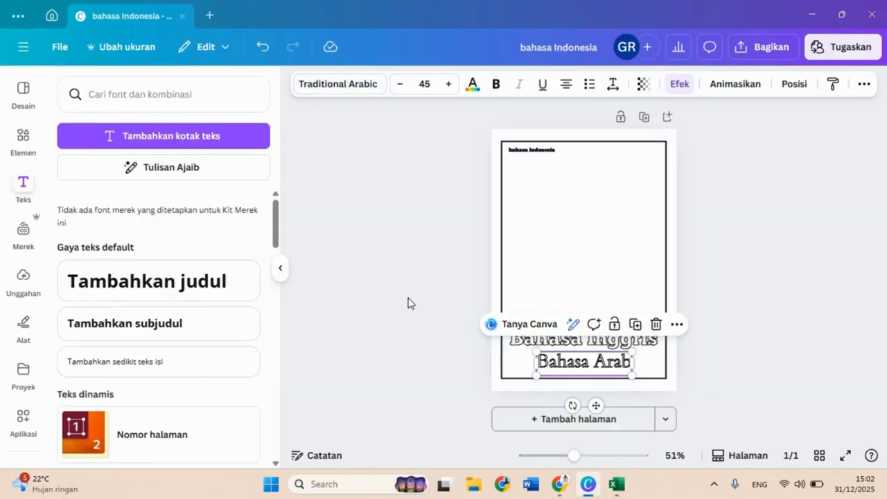
{"action": "left_click", "coordinate": [431, 280]}
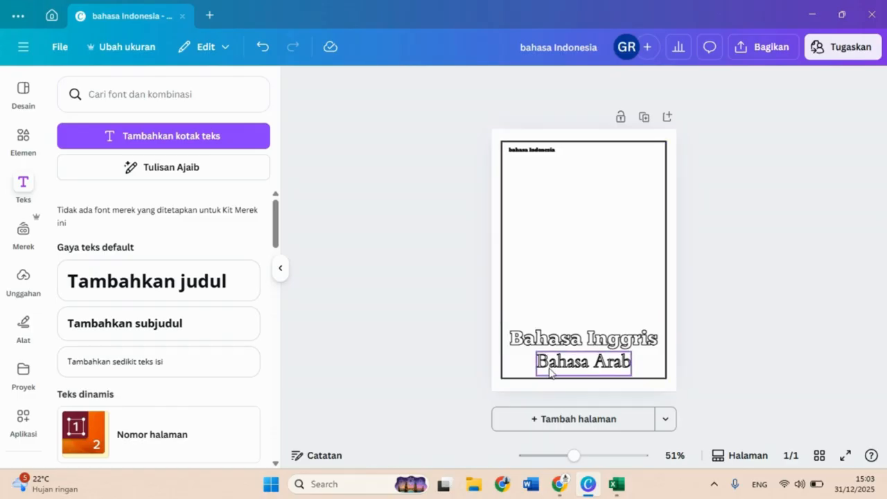
{"action": "left_click", "coordinate": [525, 154]}
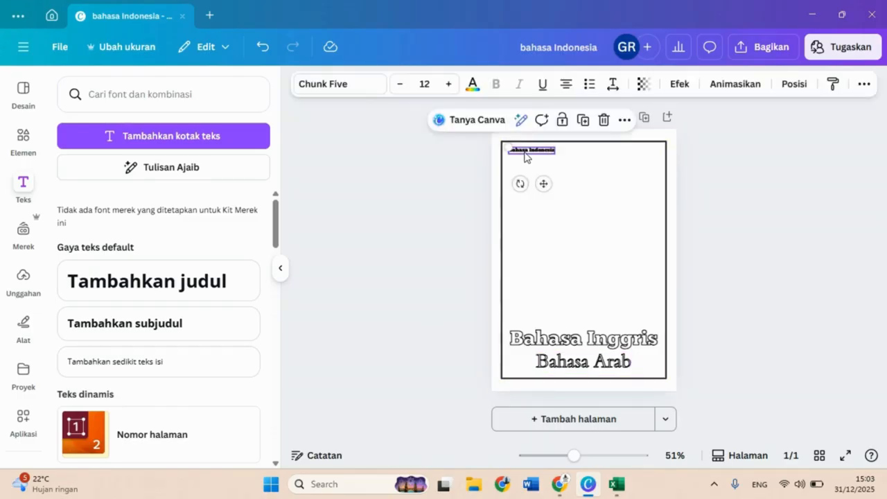
{"action": "left_click", "coordinate": [416, 196]}
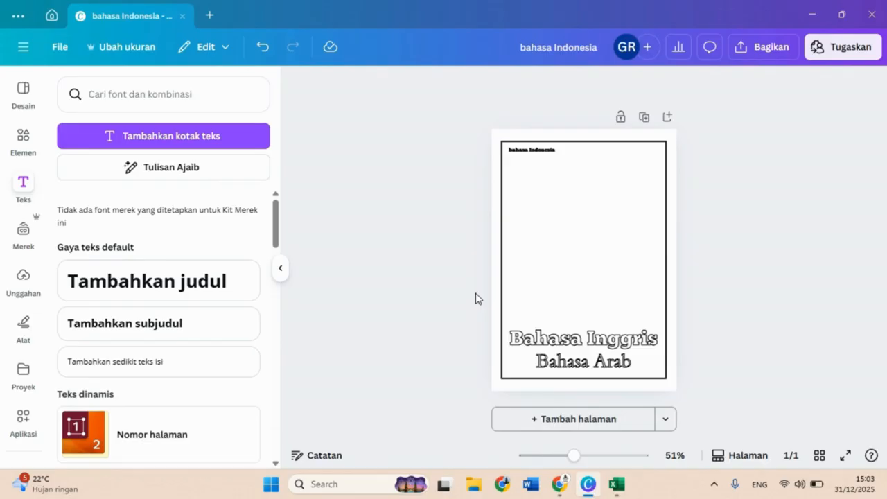
{"action": "left_click", "coordinate": [629, 368]}
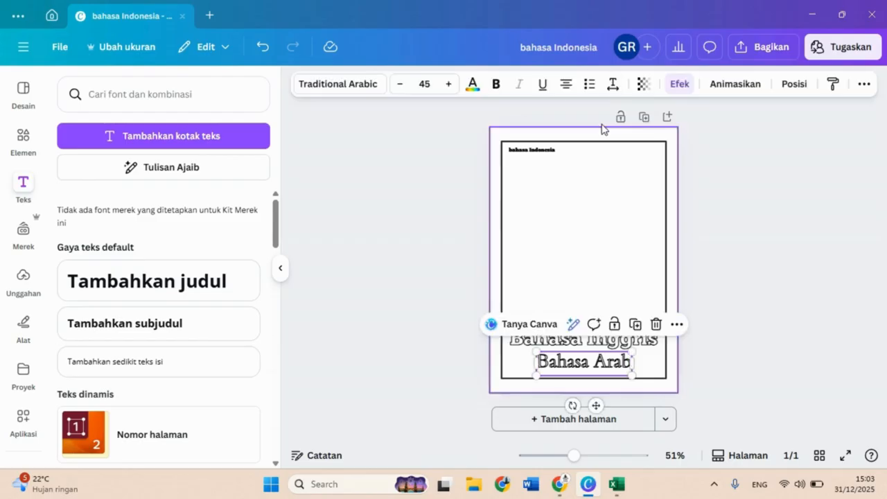
{"action": "left_click", "coordinate": [610, 84]}
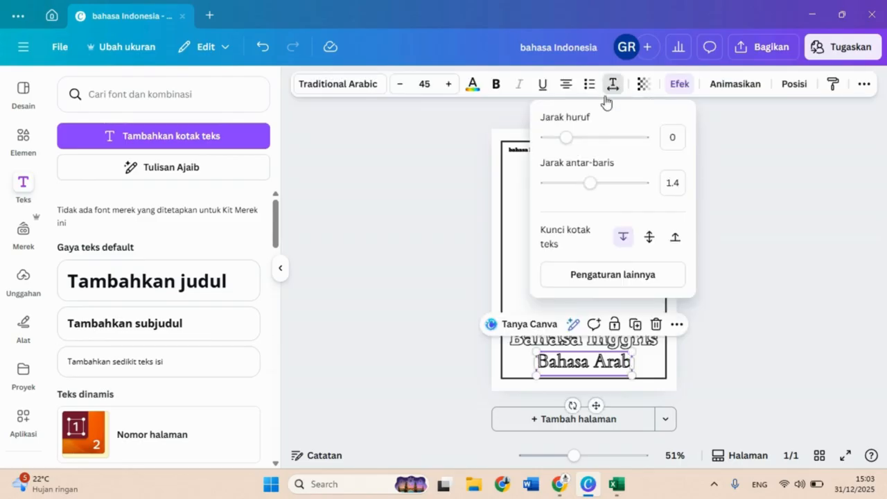
{"action": "key", "text": "Escape"}
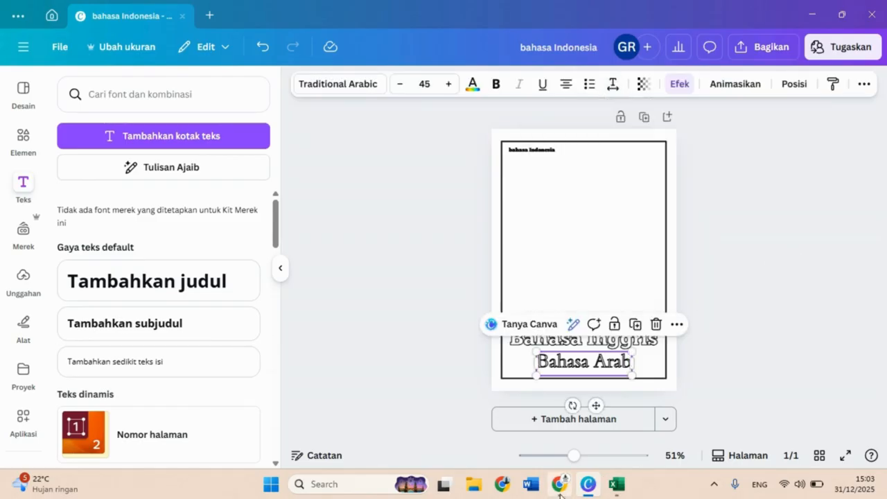
- Switch to the ChatGPT chat in Chrome, look through the three-language sea-animal table and dismiss the upgrade banner
{"action": "left_click", "coordinate": [560, 493]}
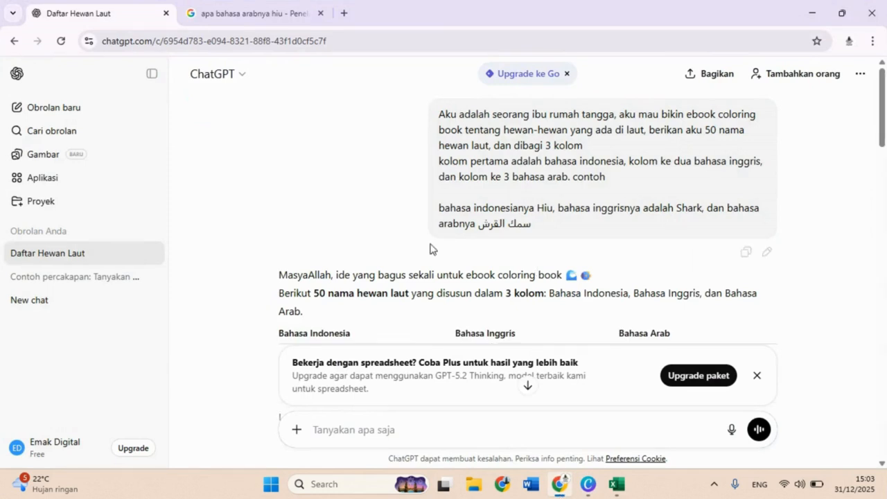
{"action": "scroll", "coordinate": [429, 249], "scroll_direction": "down", "scroll_amount": 3}
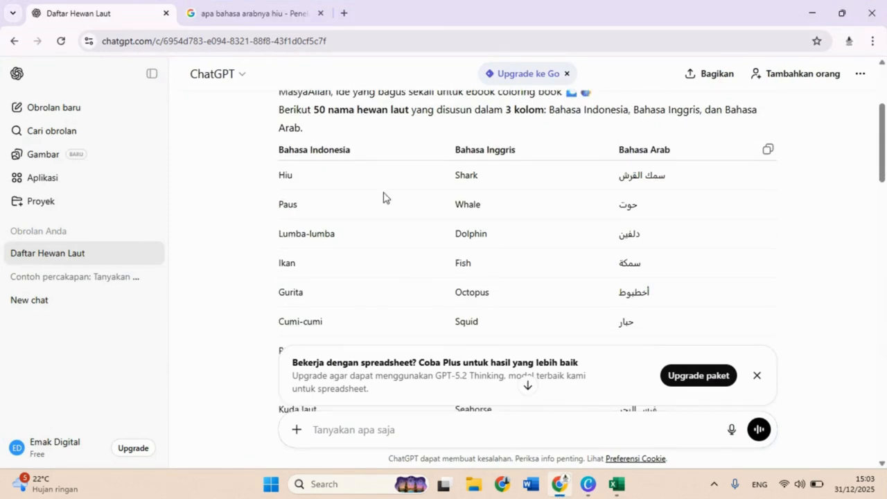
{"action": "scroll", "coordinate": [384, 197], "scroll_direction": "down", "scroll_amount": 1}
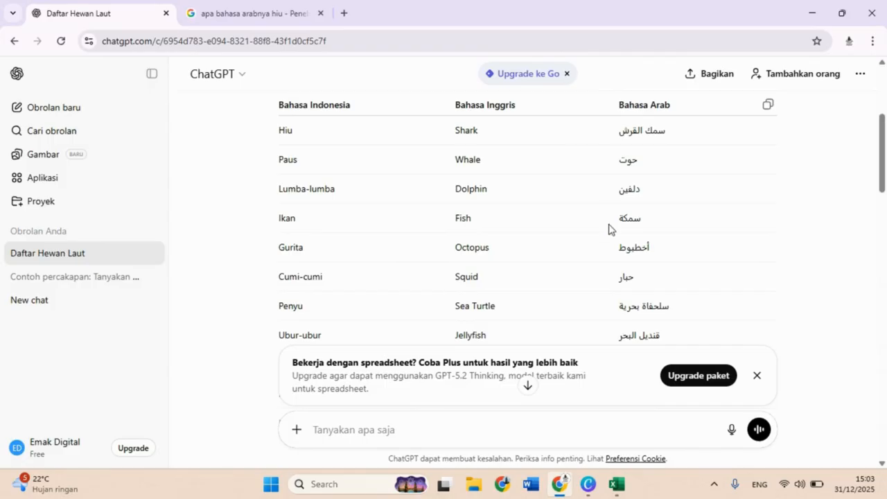
{"action": "scroll", "coordinate": [609, 229], "scroll_direction": "down", "scroll_amount": 15}
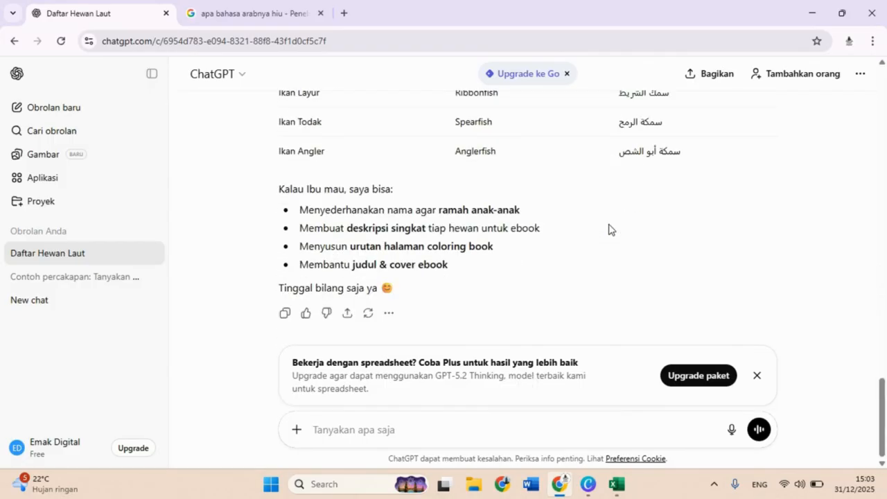
{"action": "scroll", "coordinate": [609, 228], "scroll_direction": "up", "scroll_amount": 15}
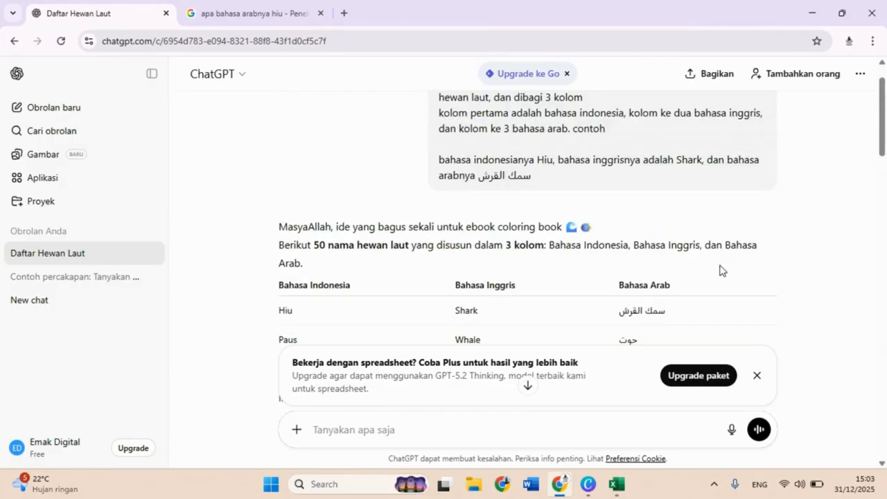
{"action": "scroll", "coordinate": [720, 270], "scroll_direction": "down", "scroll_amount": 1}
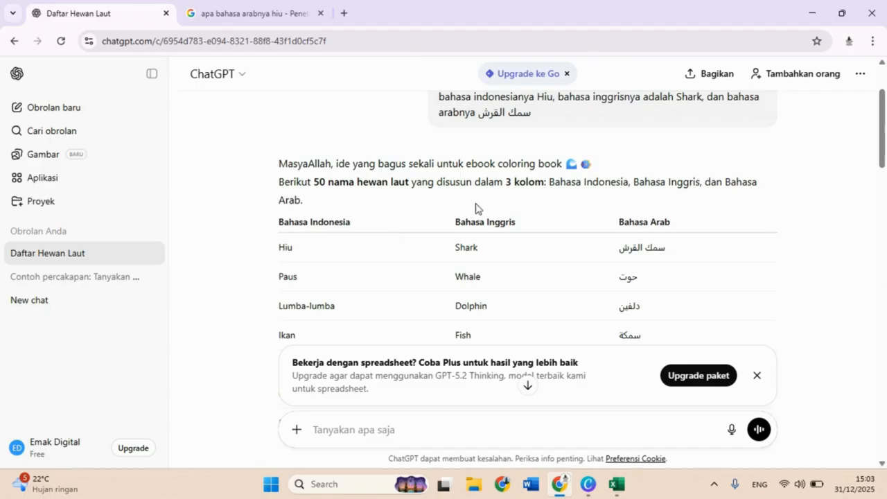
{"action": "left_click", "coordinate": [756, 377]}
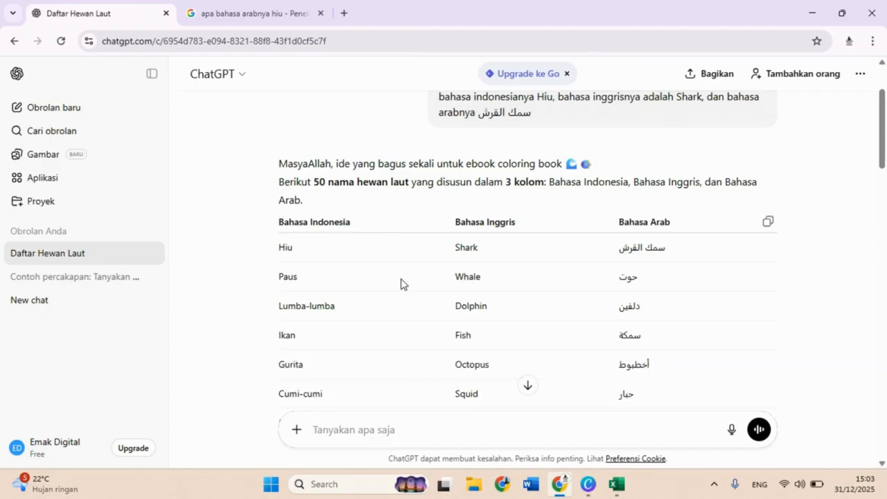
- Try to select the entire sea-animal table in the chat, from the language headers down to Ikan Angler
{"action": "left_click_drag", "start_coordinate": [312, 222], "coordinate": [632, 362]}
{"action": "scroll", "coordinate": [623, 360], "scroll_direction": "down", "scroll_amount": 2}
{"action": "scroll", "coordinate": [632, 359], "scroll_direction": "down", "scroll_amount": 5}
{"action": "scroll", "coordinate": [633, 361], "scroll_direction": "down", "scroll_amount": 3}
{"action": "scroll", "coordinate": [632, 363], "scroll_direction": "down", "scroll_amount": 4}
{"action": "scroll", "coordinate": [632, 360], "scroll_direction": "down", "scroll_amount": 4}
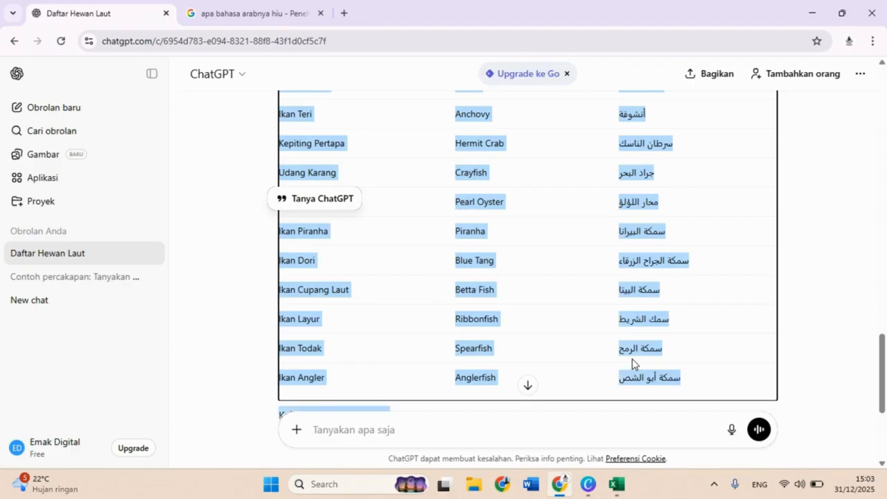
{"action": "scroll", "coordinate": [632, 360], "scroll_direction": "up", "scroll_amount": 10}
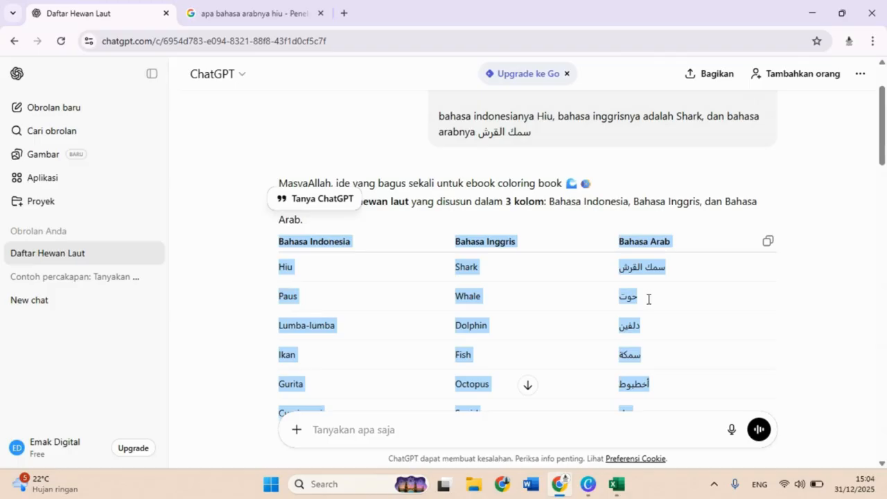
{"action": "scroll", "coordinate": [670, 308], "scroll_direction": "right", "scroll_amount": 5}
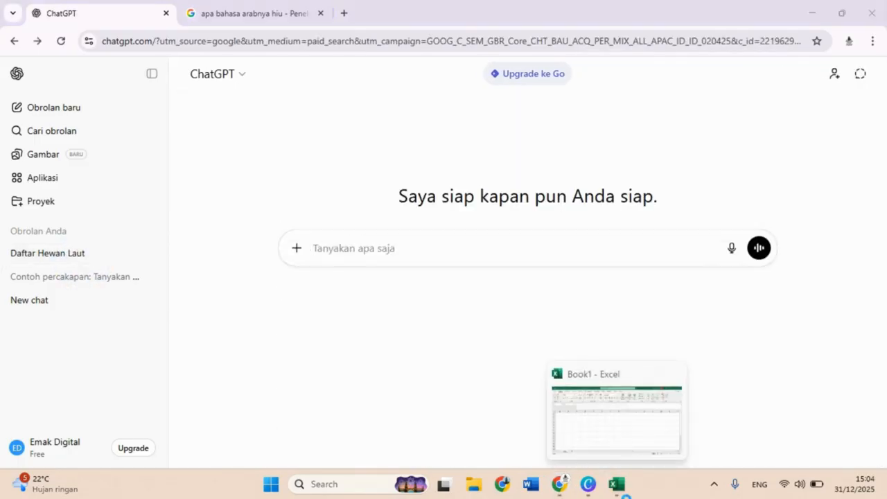
- Switch to Excel and create an additional blank workbook
{"action": "left_click", "coordinate": [616, 484]}
{"action": "left_click", "coordinate": [63, 185], "text": "shift"}
{"action": "key", "text": "ctrl+n"}
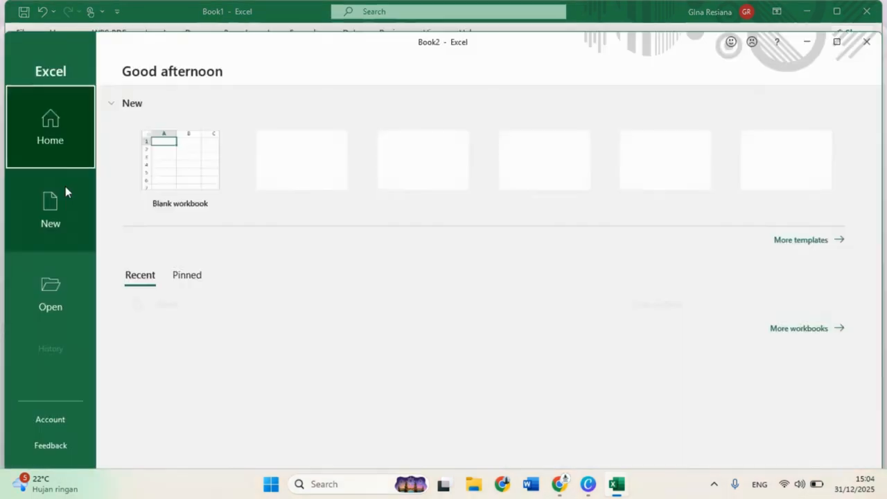
{"action": "left_click", "coordinate": [65, 186]}
{"action": "left_click", "coordinate": [190, 149]}
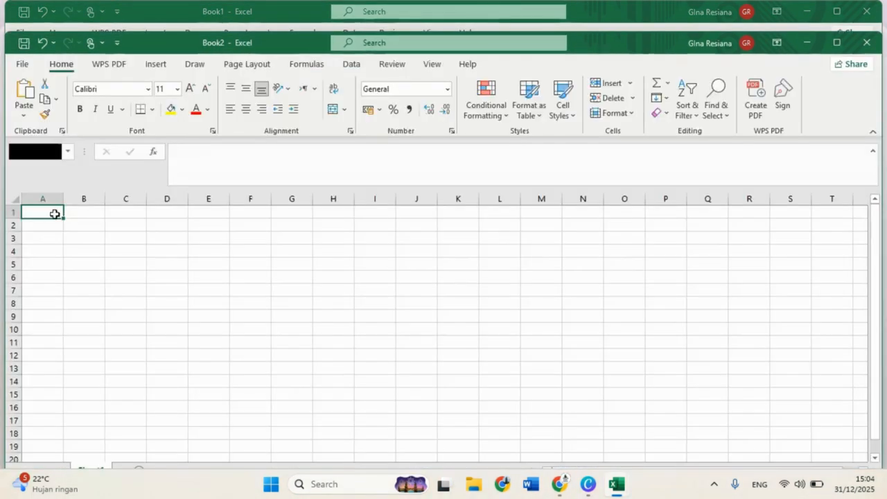
- Paste the clipboard text into cell A1 of the new workbook and clear that cell
{"action": "type", "text": "Bahasa Inggris"}
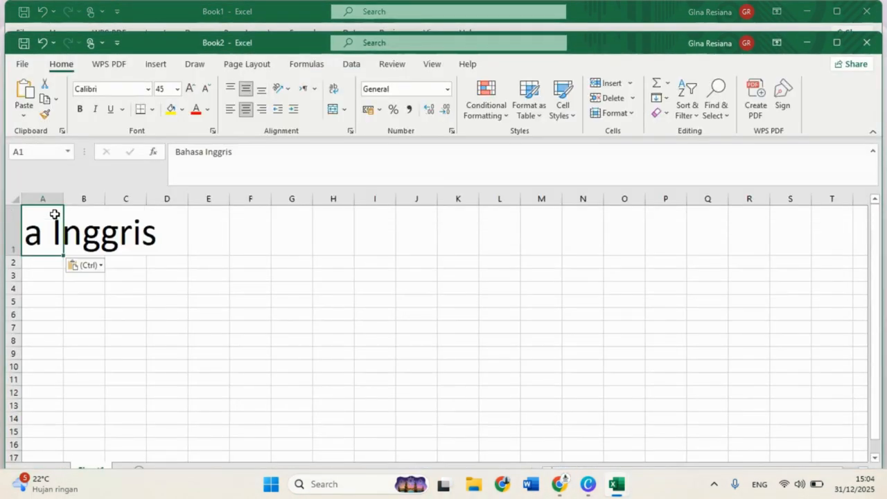
{"action": "left_click", "coordinate": [165, 281]}
{"action": "left_click", "coordinate": [58, 222]}
{"action": "key", "text": "Delete"}
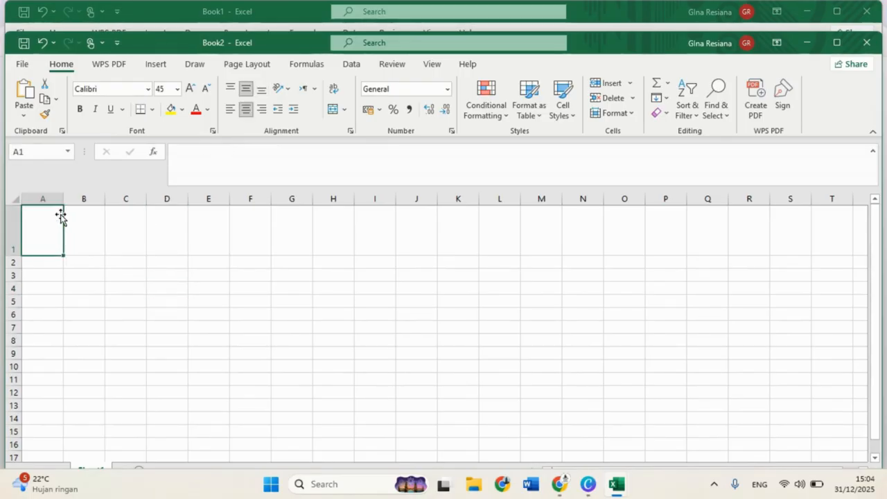
- Return to ChatGPT, open the Daftar Hewan Laut chat, and copy the animal table with its headers and all text below it
{"action": "mouse_move", "coordinate": [560, 483]}
{"action": "left_click", "coordinate": [523, 423]}
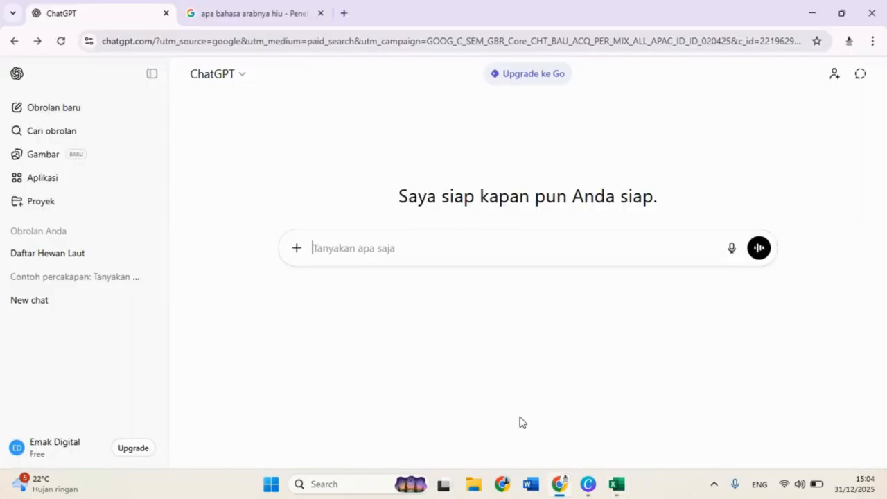
{"action": "left_click", "coordinate": [99, 258]}
{"action": "scroll", "coordinate": [360, 207], "scroll_direction": "up", "scroll_amount": 6}
{"action": "scroll", "coordinate": [361, 208], "scroll_direction": "up", "scroll_amount": 10}
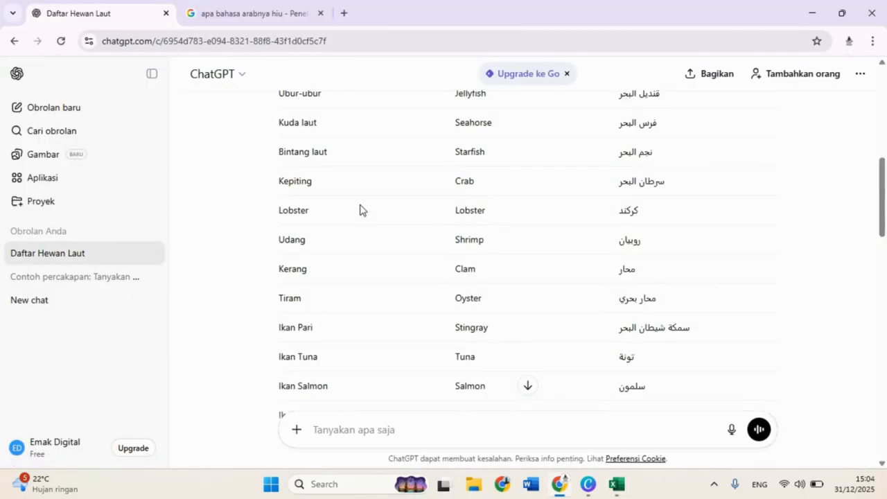
{"action": "left_click_drag", "start_coordinate": [280, 127], "coordinate": [462, 346]}
{"action": "scroll", "coordinate": [460, 346], "scroll_direction": "down", "scroll_amount": 15}
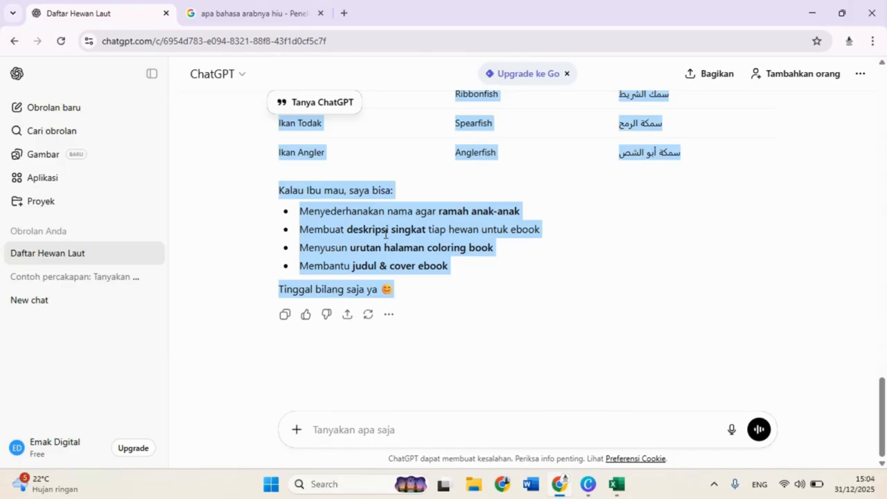
{"action": "right_click", "coordinate": [322, 213]}
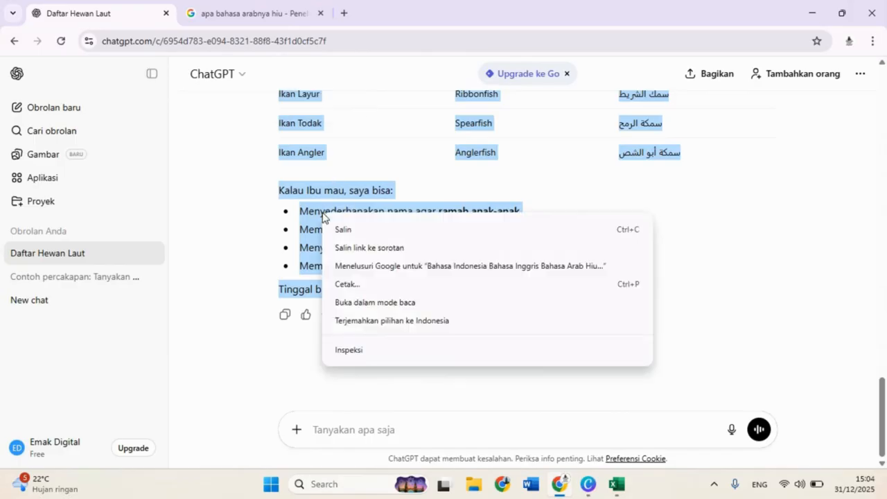
{"action": "left_click", "coordinate": [639, 231]}
- Close the Book2 workbook in Excel without saving and paste the copied animal table into cell A1 of Book1
{"action": "mouse_move", "coordinate": [617, 484]}
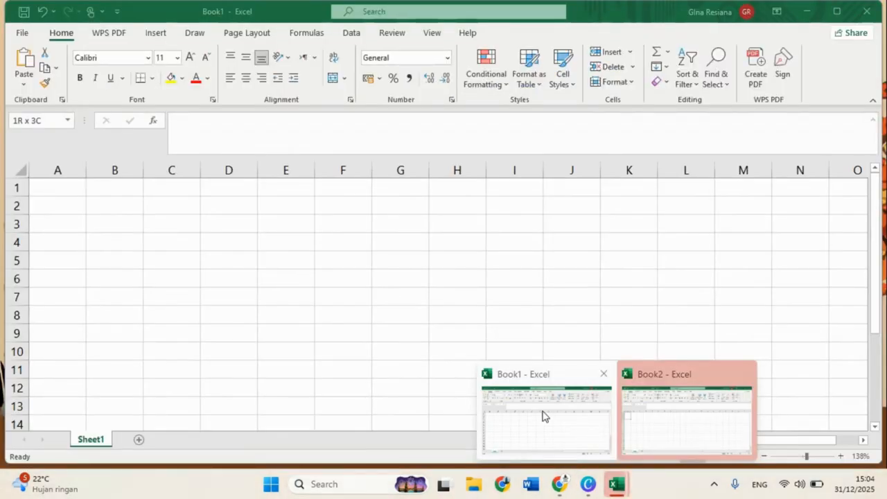
{"action": "left_click", "coordinate": [543, 416]}
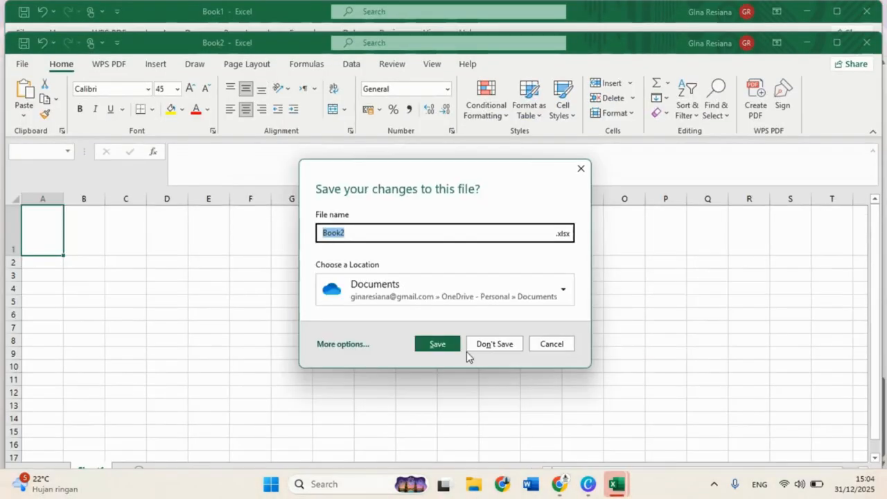
{"action": "left_click", "coordinate": [487, 344]}
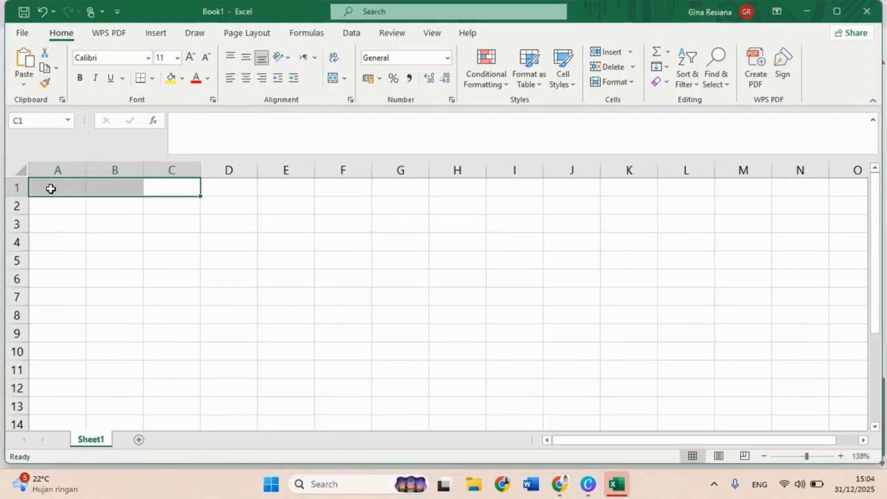
{"action": "left_click", "coordinate": [50, 189]}
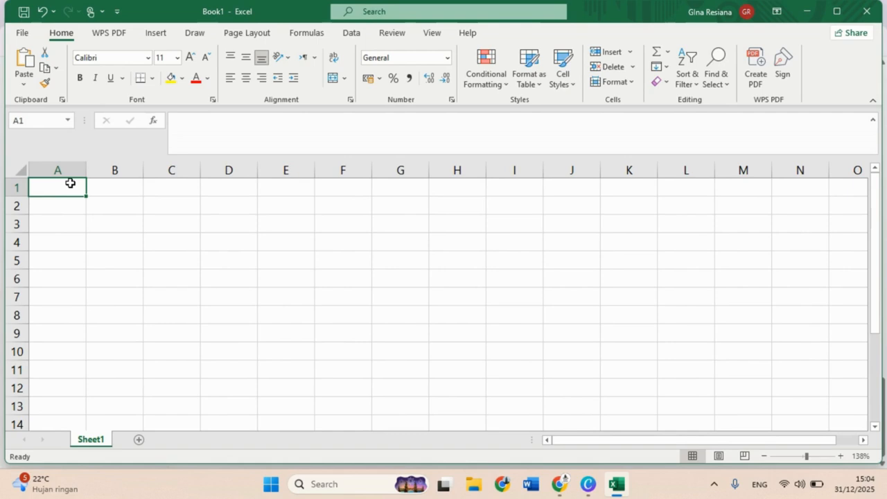
{"action": "key", "text": "ctrl+v"}
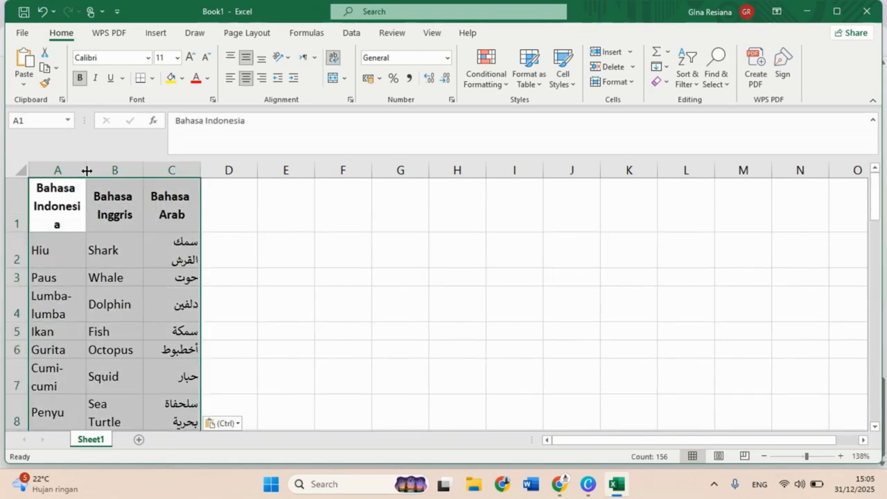
- Widen columns A, B and C so the Indonesian, English and Arabic names each fit on one line
{"action": "left_click_drag", "start_coordinate": [87, 171], "coordinate": [168, 171]}
{"action": "left_click_drag", "start_coordinate": [224, 171], "coordinate": [293, 170]}
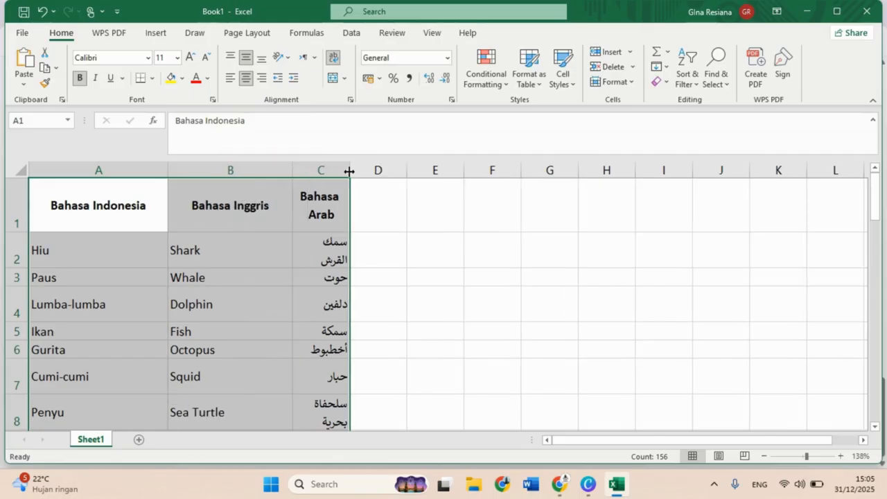
{"action": "left_click_drag", "start_coordinate": [349, 170], "coordinate": [465, 171]}
- Remove the leftover chat text below the animal list by deleting rows 51 to 64
{"action": "scroll", "coordinate": [431, 316], "scroll_direction": "down", "scroll_amount": 9}
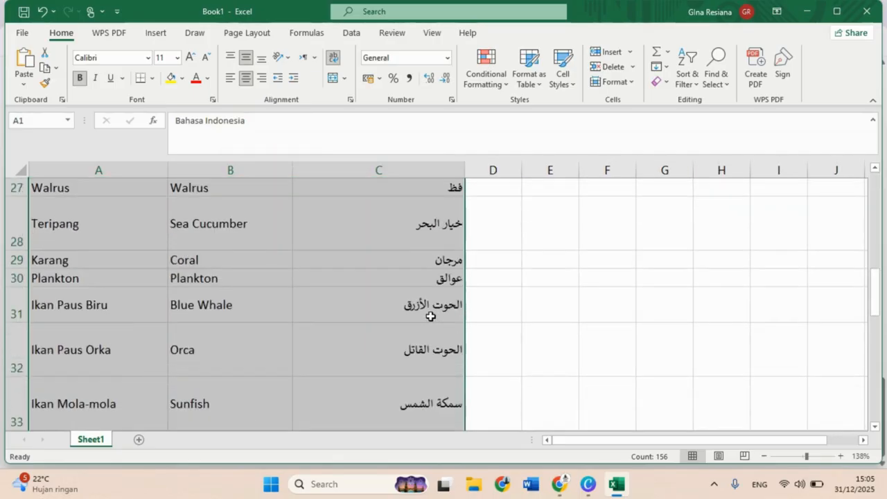
{"action": "scroll", "coordinate": [430, 316], "scroll_direction": "down", "scroll_amount": 13}
{"action": "scroll", "coordinate": [430, 316], "scroll_direction": "up", "scroll_amount": 8}
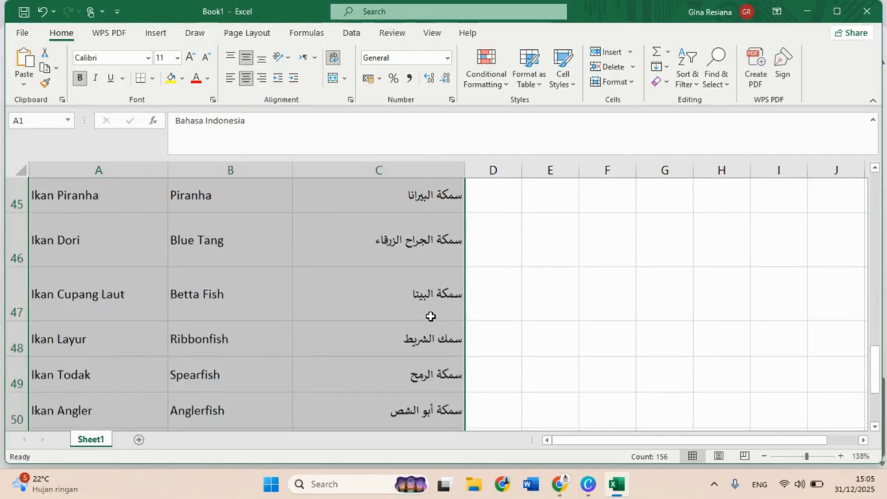
{"action": "scroll", "coordinate": [430, 316], "scroll_direction": "down", "scroll_amount": 1}
{"action": "left_click_drag", "start_coordinate": [18, 401], "coordinate": [18, 402]}
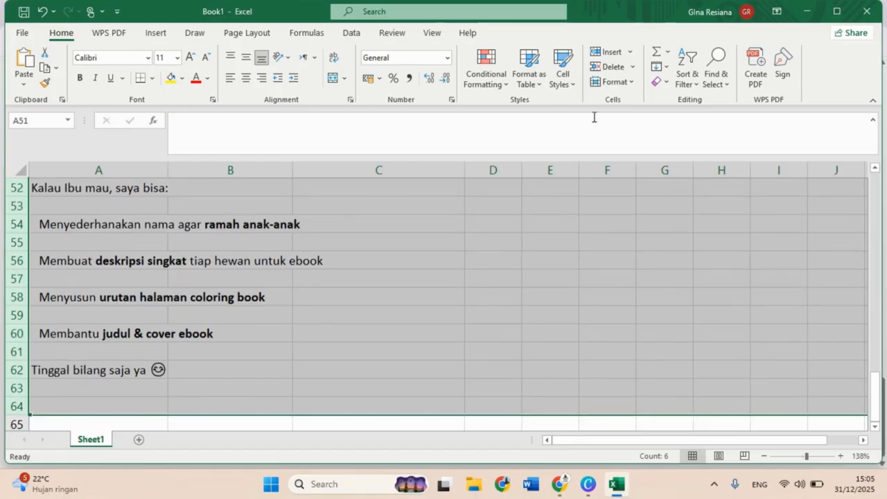
{"action": "scroll", "coordinate": [394, 353], "scroll_direction": "up", "scroll_amount": 2}
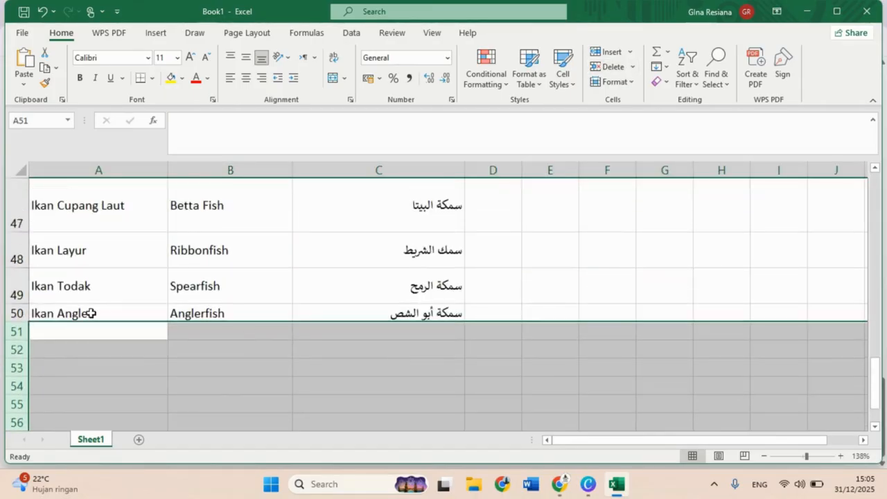
- Check the cleaned animal list from its last row, Ikan Angler, up to the language header row
{"action": "scroll", "coordinate": [17, 313], "scroll_direction": "up", "scroll_amount": 2, "text": "ctrl"}
{"action": "scroll", "coordinate": [19, 312], "scroll_direction": "up", "scroll_amount": 5}
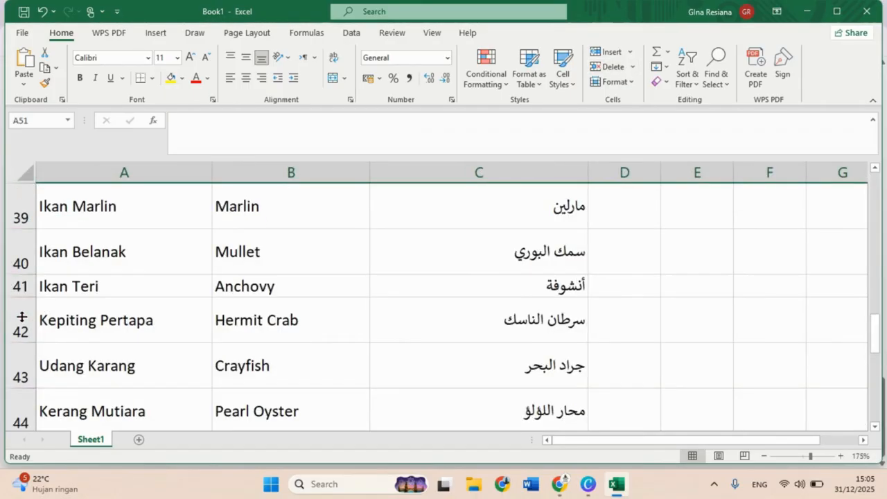
{"action": "scroll", "coordinate": [20, 315], "scroll_direction": "down", "scroll_amount": 3}
{"action": "left_click", "coordinate": [20, 286]}
{"action": "scroll", "coordinate": [21, 285], "scroll_direction": "up", "scroll_amount": 15}
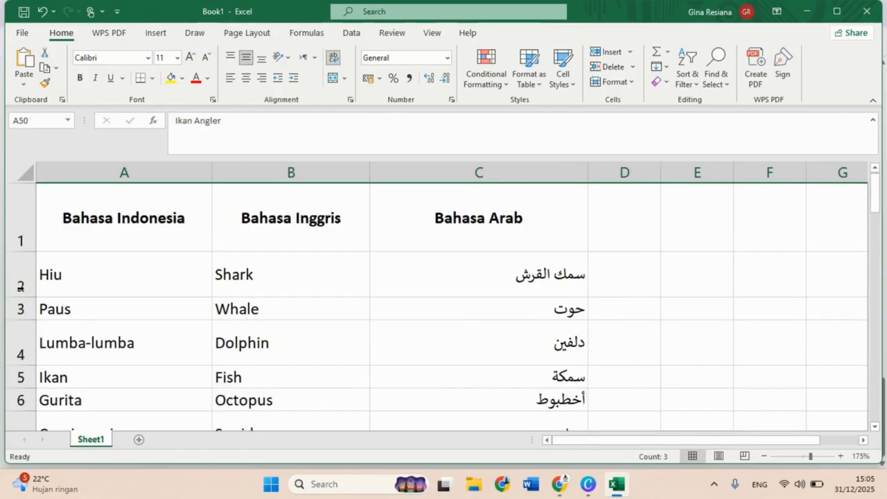
{"action": "left_click", "coordinate": [21, 201]}
{"action": "scroll", "coordinate": [66, 291], "scroll_direction": "down", "scroll_amount": 9}
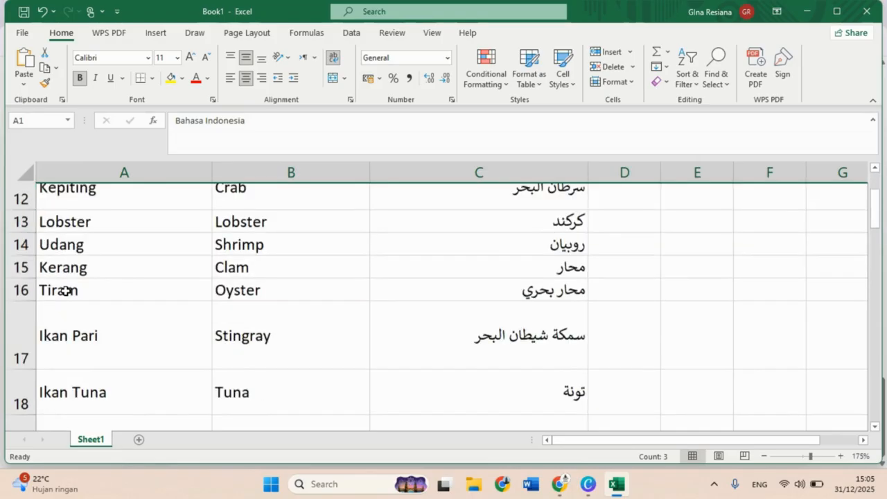
{"action": "scroll", "coordinate": [66, 291], "scroll_direction": "up", "scroll_amount": 2}
{"action": "scroll", "coordinate": [66, 291], "scroll_direction": "up", "scroll_amount": 8}
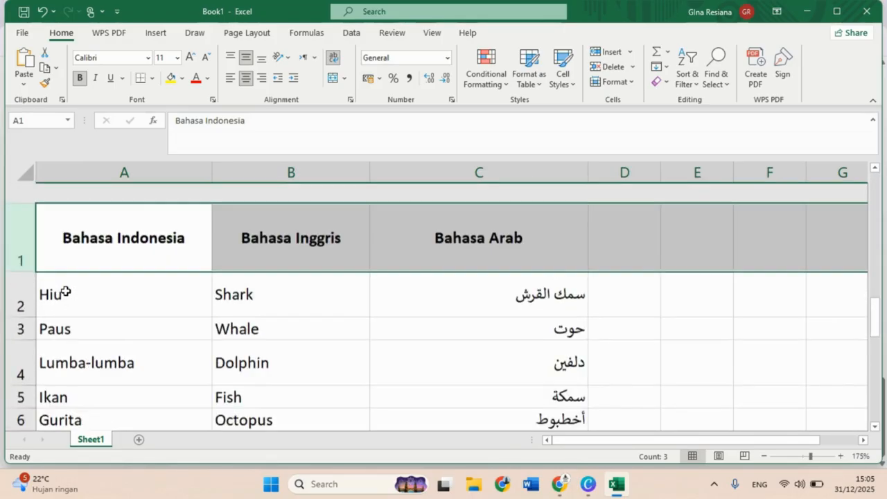
- Insert a blank column before the Indonesian names and number the animal rows from 1 to 49 in it
{"action": "left_click", "coordinate": [111, 170]}
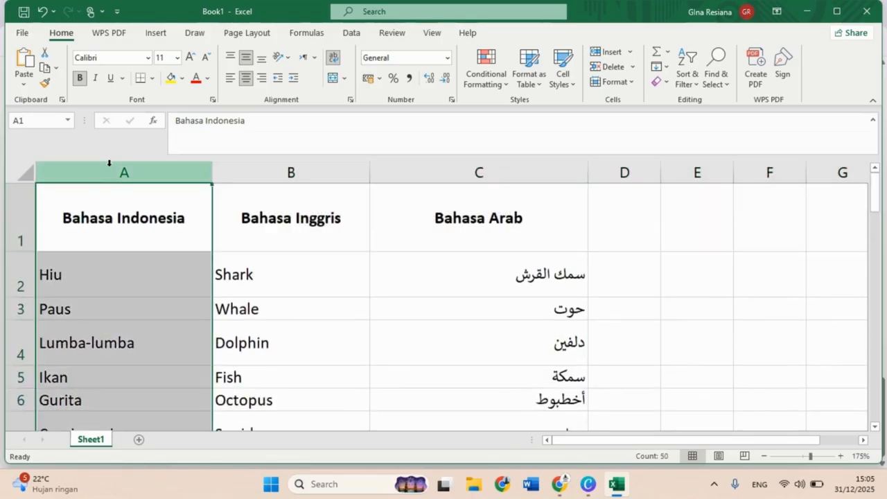
{"action": "left_click", "coordinate": [604, 53]}
{"action": "left_click", "coordinate": [80, 221]}
{"action": "type", "text": "1"}
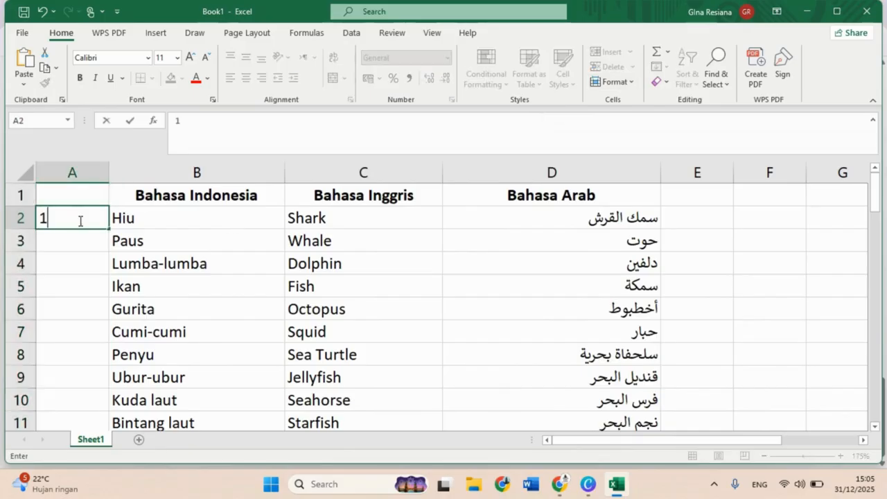
{"action": "key", "text": "Return"}
{"action": "type", "text": "2"}
{"action": "key", "text": "Return"}
{"action": "type", "text": "3"}
{"action": "key", "text": "ctrl+Return"}
{"action": "left_click_drag", "start_coordinate": [80, 220], "coordinate": [107, 472]}
{"action": "left_click_drag", "start_coordinate": [115, 378], "coordinate": [115, 378]}
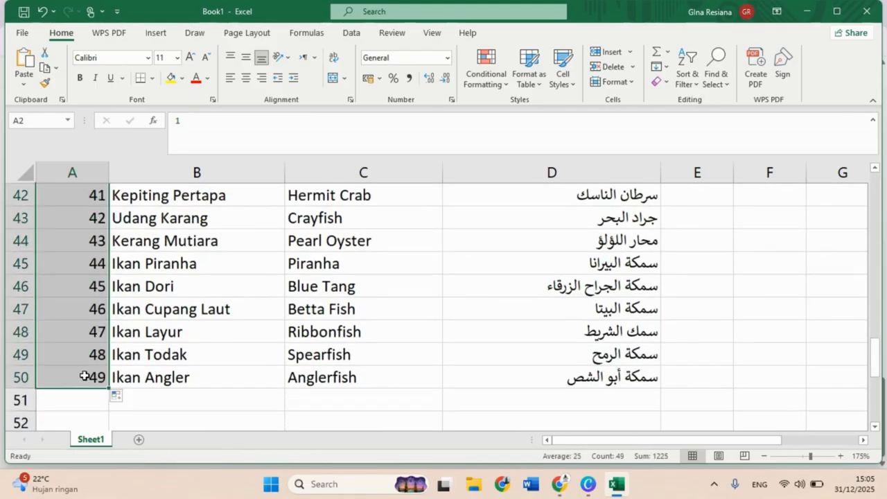
- Copy the three-language table from B1 to D50, including the header row but leaving out the number column
{"action": "scroll", "coordinate": [133, 386], "scroll_direction": "up", "scroll_amount": 14}
{"action": "left_click", "coordinate": [189, 198]}
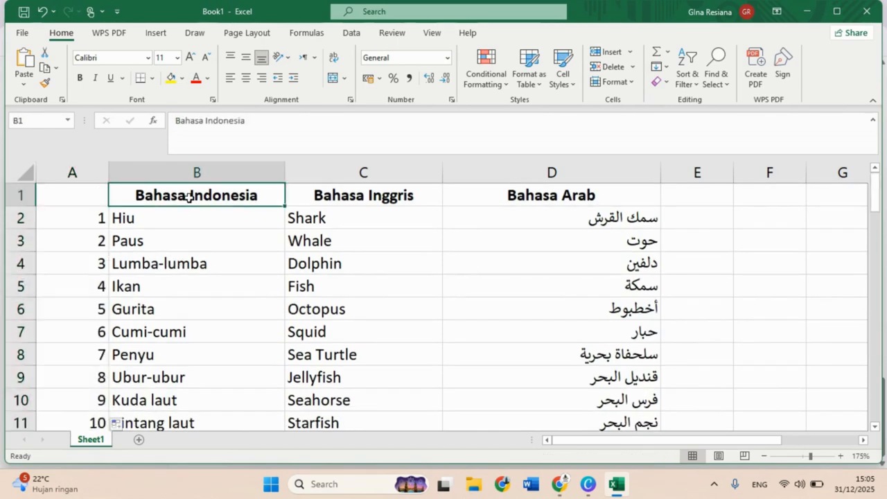
{"action": "key", "text": "shift+Right"}
{"action": "key", "text": "shift+Right"}
{"action": "key", "text": "shift+Down"}
{"action": "key", "text": "shift+Down"}
{"action": "key", "text": "shift+Down"}
{"action": "key", "text": "shift+Down"}
{"action": "key", "text": "shift+Down"}
{"action": "key", "text": "shift+Down"}
{"action": "key", "text": "shift+Down"}
{"action": "key", "text": "shift+Down"}
{"action": "key", "text": "shift+Down"}
{"action": "key", "text": "shift+Down"}
{"action": "key", "text": "shift+Down"}
{"action": "key", "text": "shift+Down"}
{"action": "key", "text": "shift+Down"}
{"action": "key", "text": "shift+Down"}
{"action": "key", "text": "shift+Down"}
{"action": "key", "text": "shift+Down"}
{"action": "key", "text": "shift+Down"}
{"action": "key", "text": "shift+Down"}
{"action": "key", "text": "shift+Down"}
{"action": "key", "text": "shift+Down"}
{"action": "key", "text": "shift+Down"}
{"action": "key", "text": "shift+Down"}
{"action": "key", "text": "shift+Down"}
{"action": "key", "text": "shift+Down"}
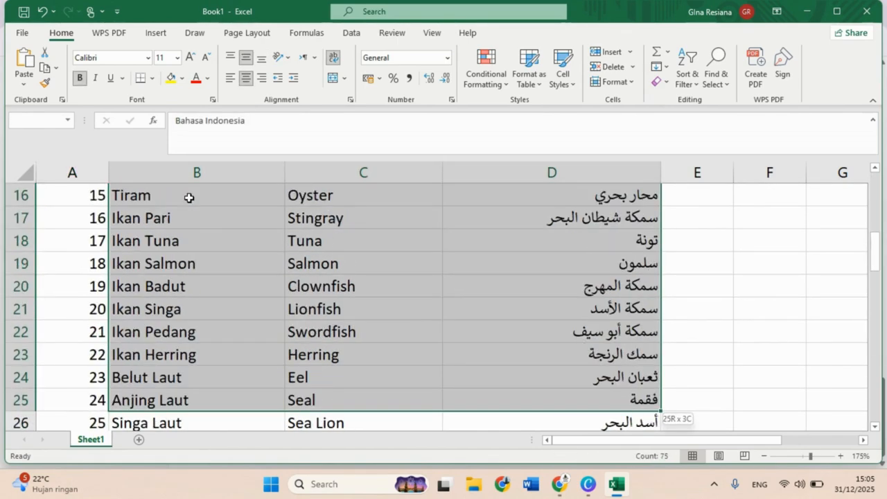
{"action": "key", "text": "shift+Down"}
{"action": "key", "text": "shift+Down"}
{"action": "key", "text": "shift+Down"}
{"action": "key", "text": "shift+Down"}
{"action": "key", "text": "shift+Down"}
{"action": "key", "text": "shift+Down"}
{"action": "key", "text": "shift+Down"}
{"action": "key", "text": "shift+Down"}
{"action": "key", "text": "shift+Down"}
{"action": "key", "text": "shift+Down"}
{"action": "key", "text": "shift+Down"}
{"action": "key", "text": "shift+Down"}
{"action": "key", "text": "shift+Down"}
{"action": "key", "text": "shift+Down"}
{"action": "key", "text": "shift+Down"}
{"action": "key", "text": "shift+Down"}
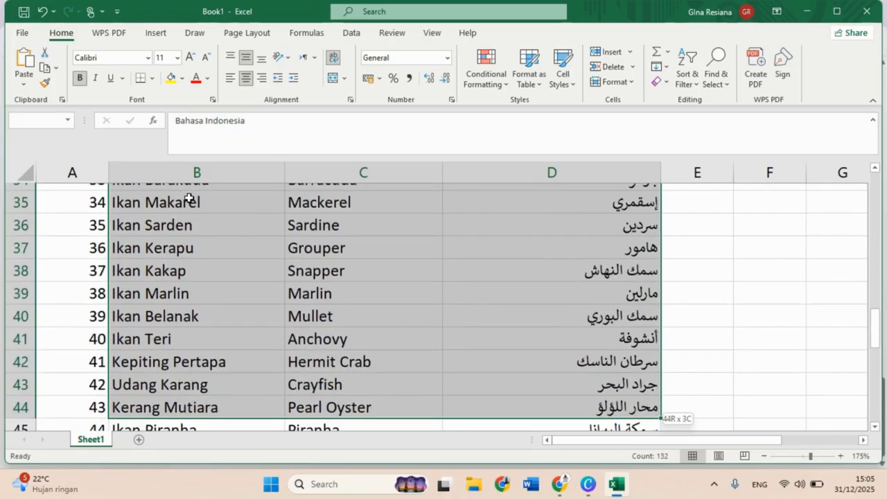
{"action": "key", "text": "shift+Up"}
{"action": "scroll", "coordinate": [188, 198], "scroll_direction": "up", "scroll_amount": 14}
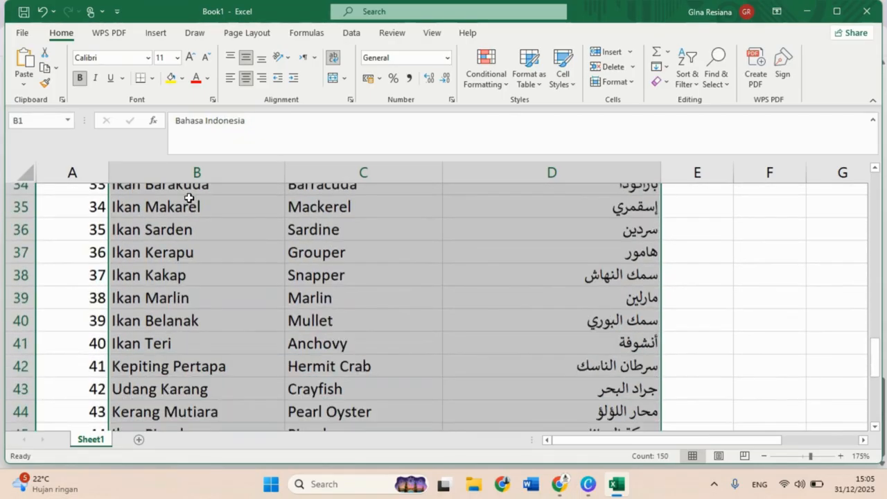
{"action": "key", "text": "ctrl+c"}
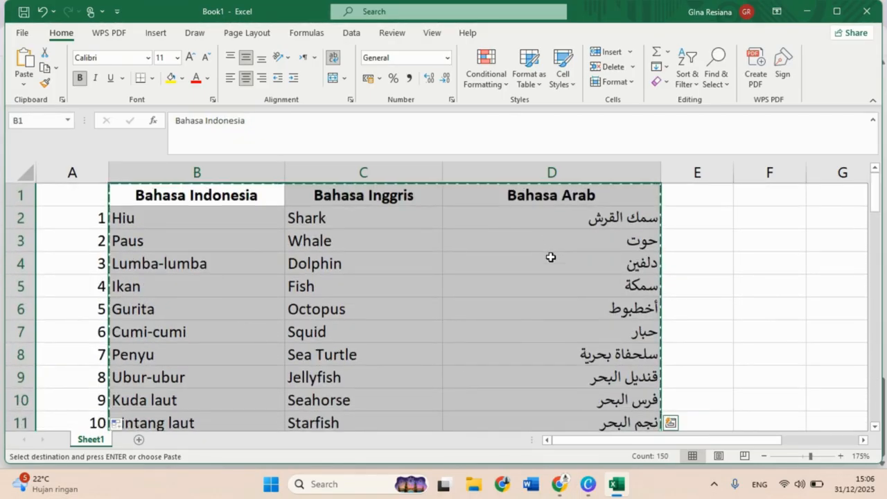
- Switch to Canva and start manual data entry in Bulk Create (Buat banyak) for the framed template
{"action": "left_click", "coordinate": [588, 484]}
{"action": "left_click", "coordinate": [402, 301]}
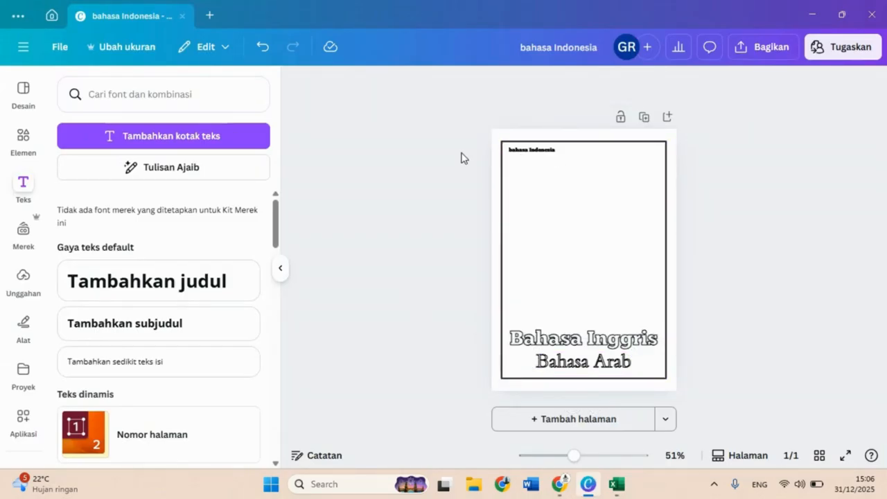
{"action": "scroll", "coordinate": [23, 357], "scroll_direction": "down", "scroll_amount": 2}
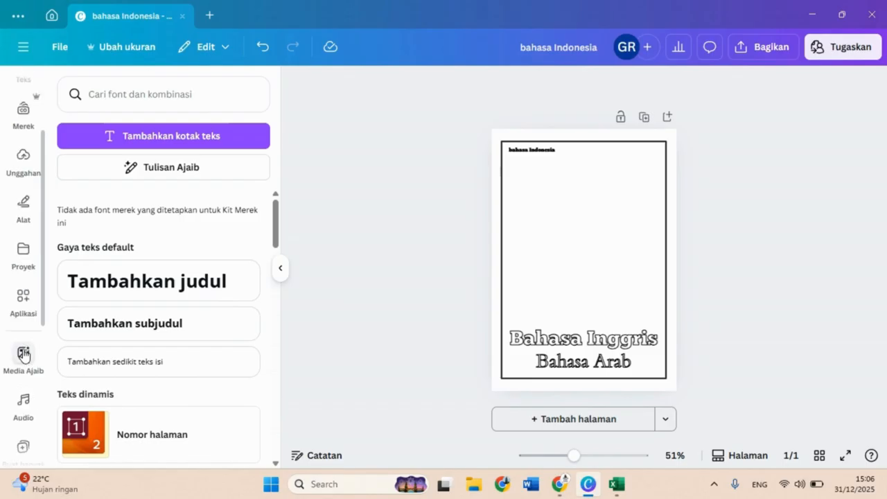
{"action": "scroll", "coordinate": [24, 397], "scroll_direction": "down", "scroll_amount": 2}
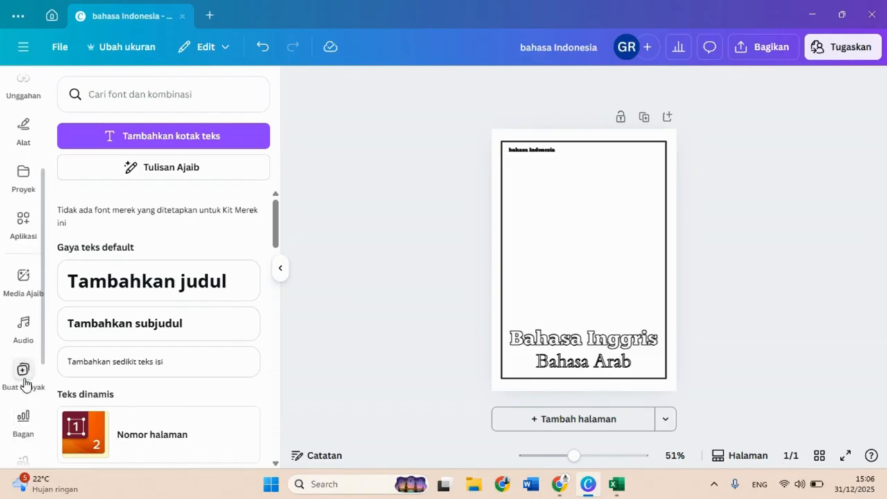
{"action": "left_click", "coordinate": [24, 329]}
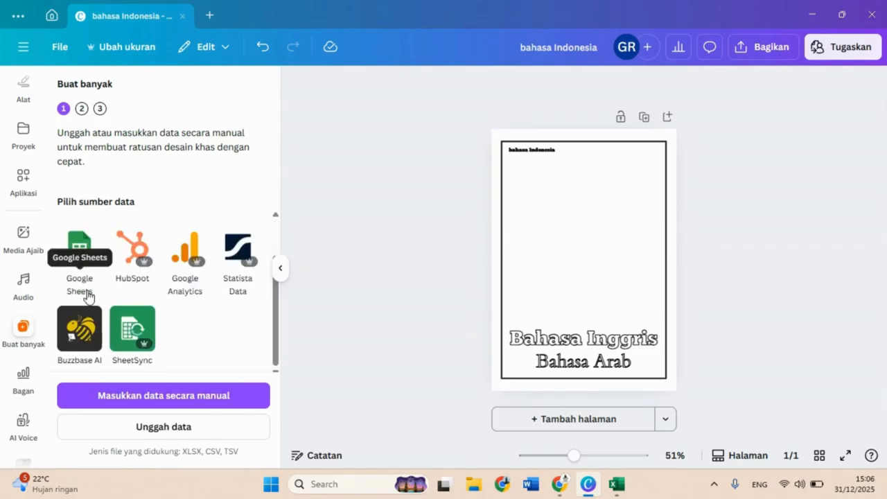
{"action": "left_click", "coordinate": [173, 402]}
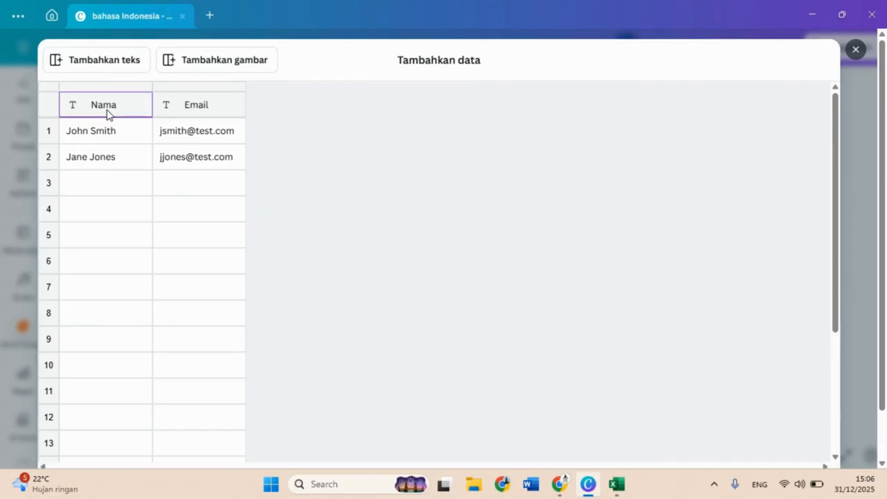
- Paste the copied animal table over the sample data from the Nama header, check it through row 49 and save the data
{"action": "key", "text": "ctrl+v"}
{"action": "scroll", "coordinate": [198, 238], "scroll_direction": "down", "scroll_amount": 12}
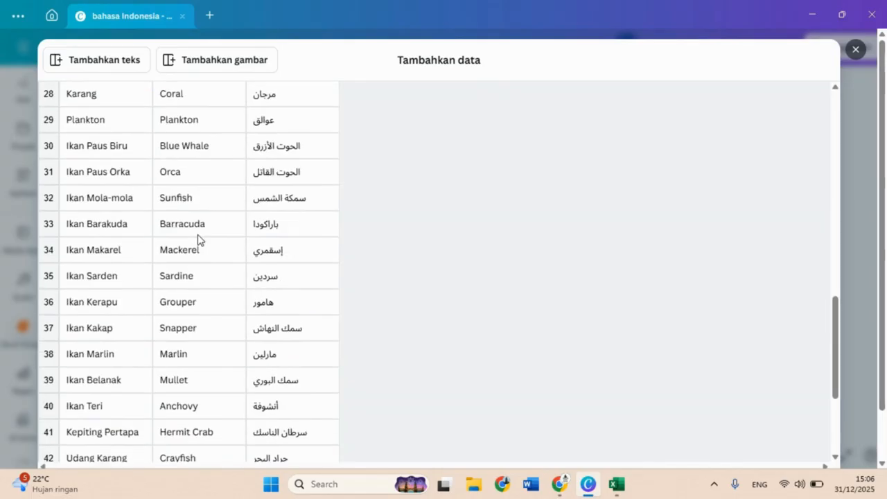
{"action": "scroll", "coordinate": [204, 453], "scroll_direction": "up", "scroll_amount": 12}
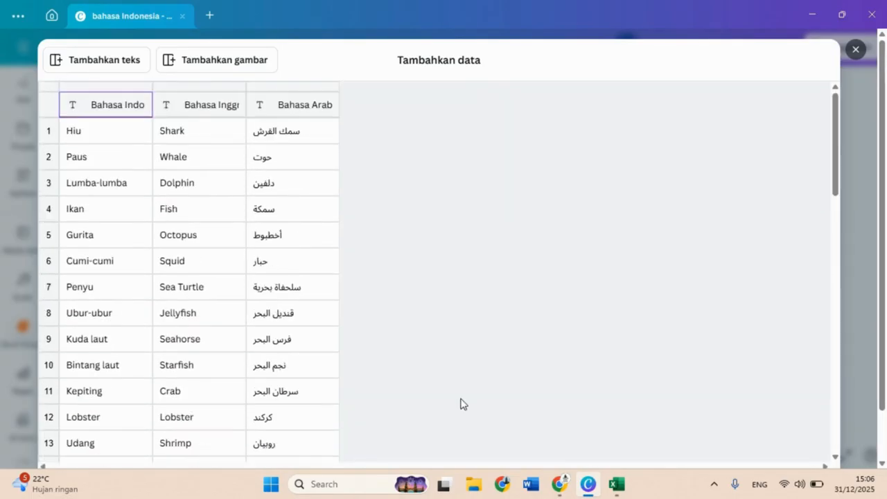
{"action": "scroll", "coordinate": [324, 369], "scroll_direction": "down", "scroll_amount": 12}
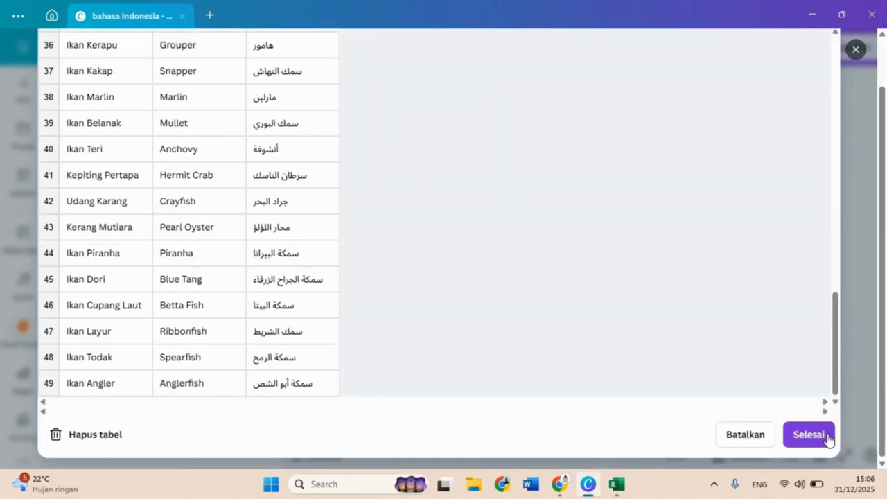
{"action": "left_click", "coordinate": [826, 438]}
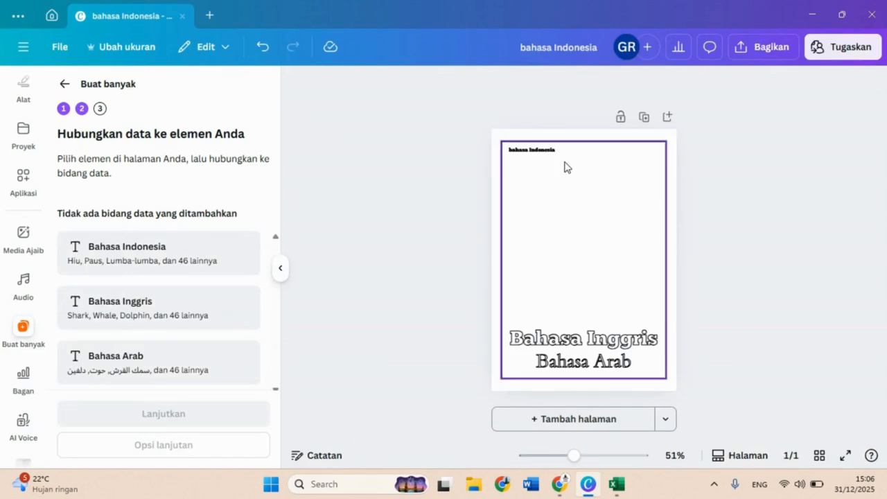
- Connect the template's three text boxes to their matching data fields: Bahasa Indonesia, Bahasa Inggris and Bahasa Arab
{"action": "left_click", "coordinate": [520, 152]}
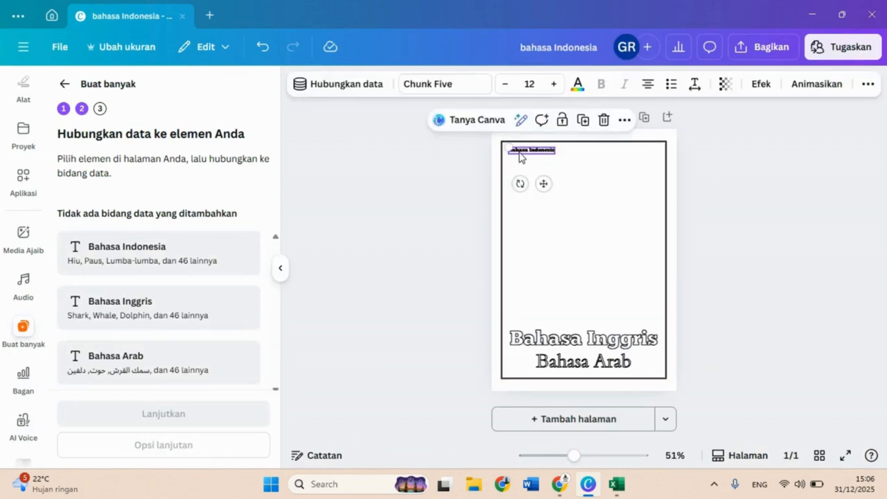
{"action": "left_click", "coordinate": [344, 85]}
{"action": "left_click", "coordinate": [316, 184]}
{"action": "left_click", "coordinate": [516, 340]}
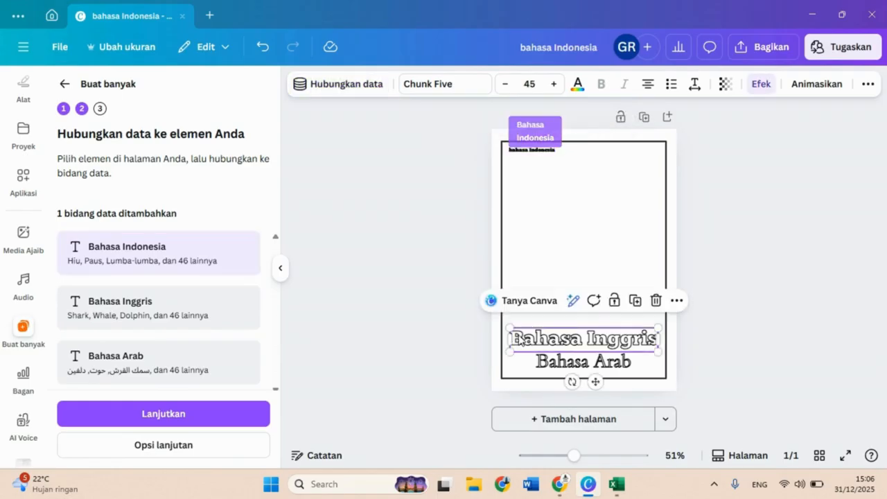
{"action": "left_click", "coordinate": [357, 86]}
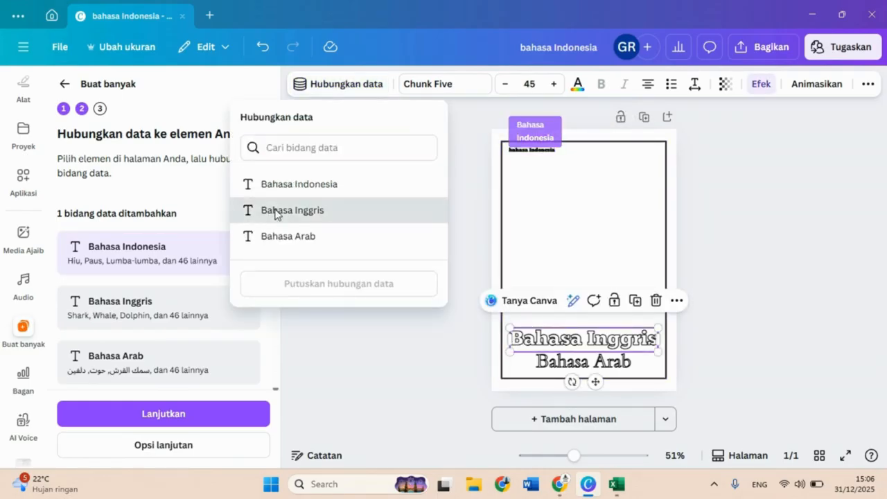
{"action": "left_click", "coordinate": [272, 212]}
{"action": "left_click", "coordinate": [540, 364]}
{"action": "left_click", "coordinate": [334, 88]}
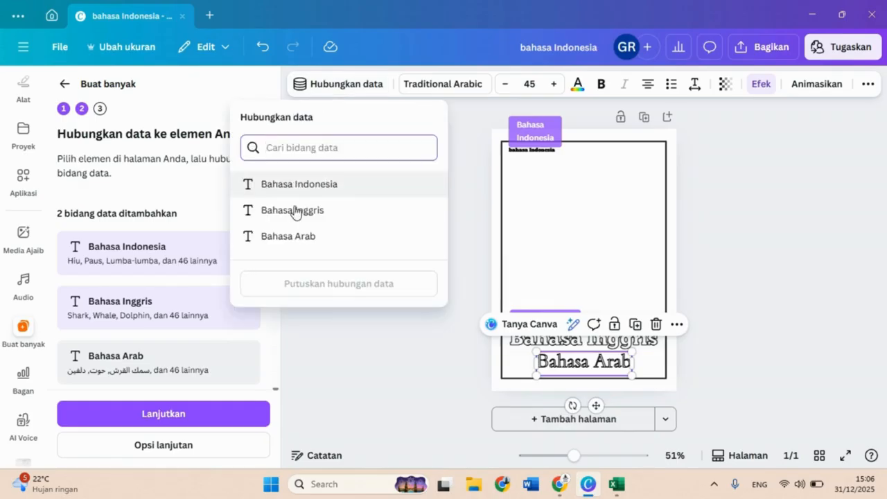
{"action": "left_click", "coordinate": [298, 235]}
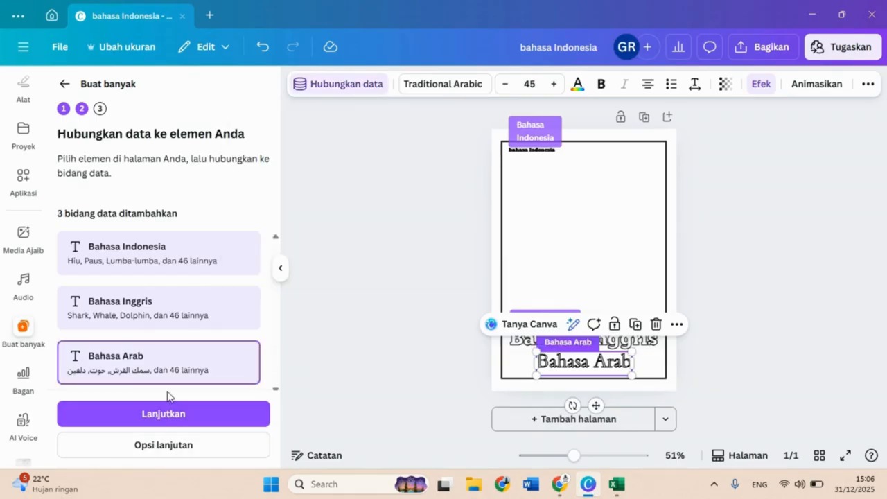
- Continue to applying the data, generate 49 designs with all rows selected, and open the resulting design
{"action": "scroll", "coordinate": [211, 305], "scroll_direction": "down", "scroll_amount": 10}
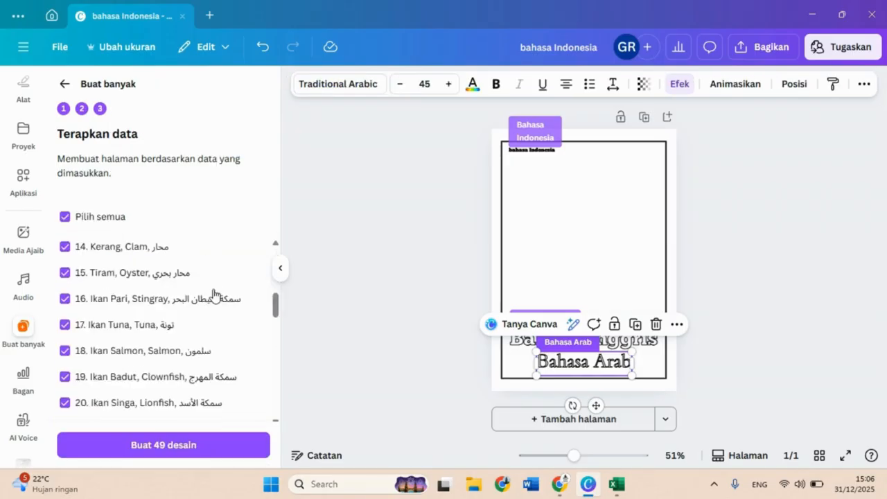
{"action": "scroll", "coordinate": [192, 381], "scroll_direction": "down", "scroll_amount": 4}
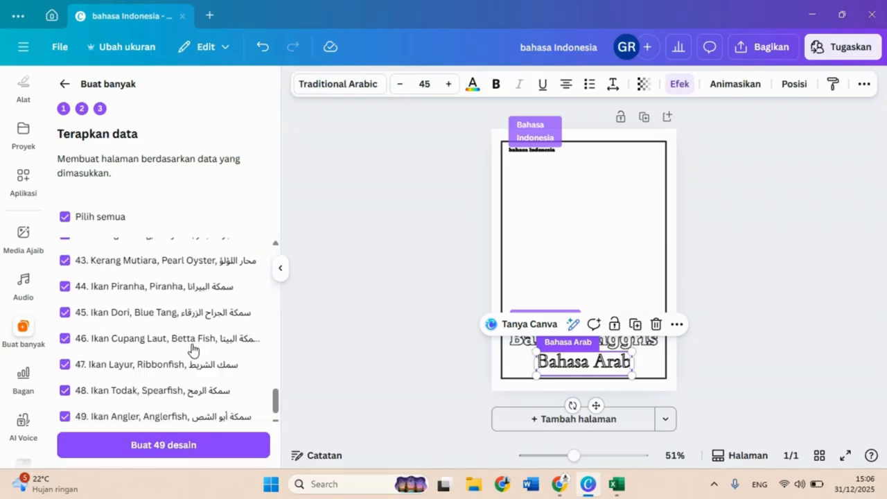
{"action": "left_click", "coordinate": [193, 446]}
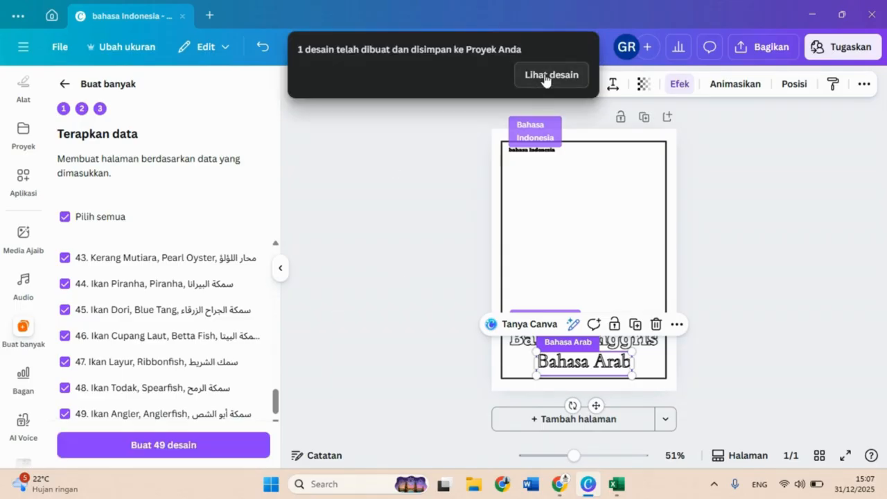
{"action": "left_click", "coordinate": [545, 76]}
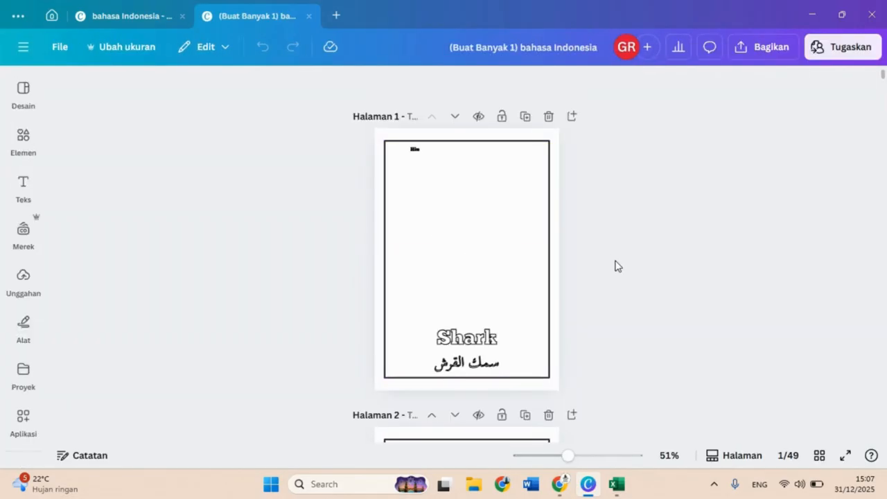
- Search the elements for "coloring hiu" and limit the results to graphics (Grafis)
{"action": "left_click", "coordinate": [466, 337]}
{"action": "left_click", "coordinate": [23, 138]}
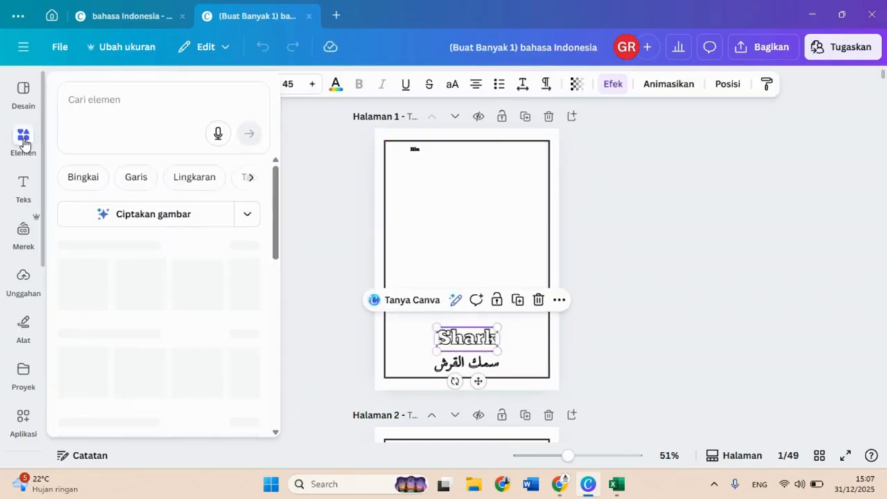
{"action": "left_click", "coordinate": [119, 100]}
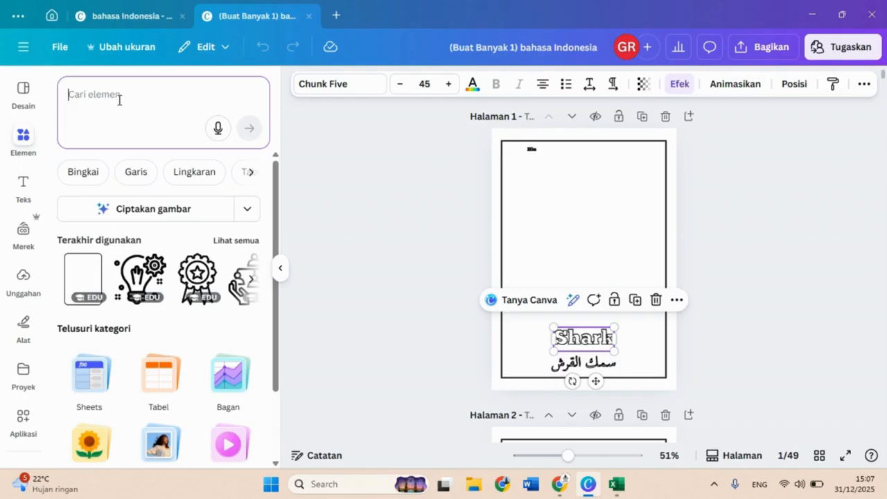
{"action": "type", "text": "c"}
{"action": "key", "text": "BackSpace"}
{"action": "type", "text": "colo"}
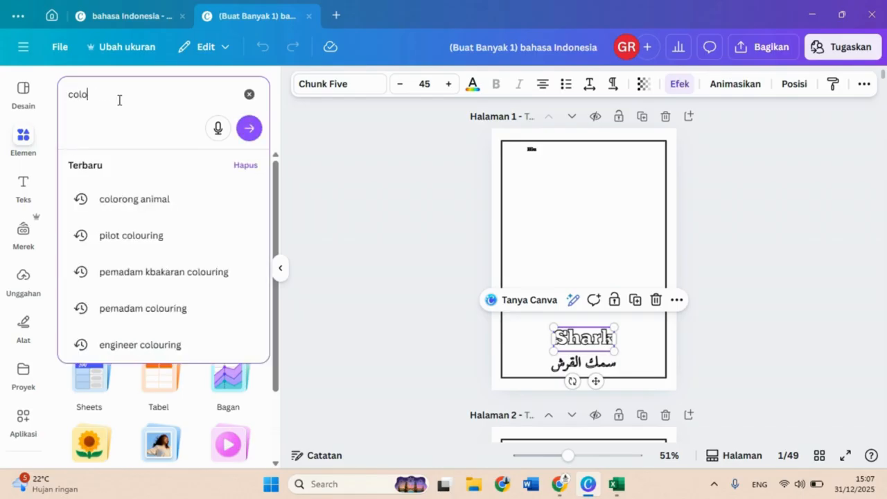
{"action": "type", "text": "ring hiu"}
{"action": "key", "text": "Return"}
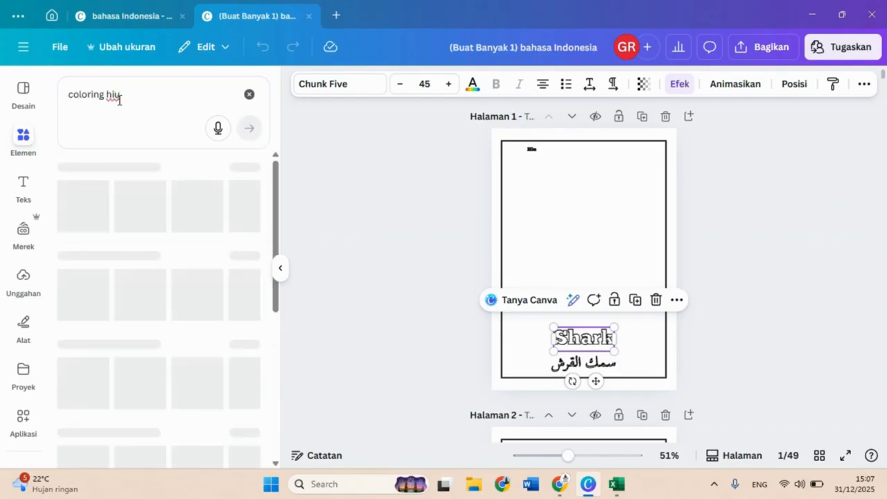
{"action": "left_click", "coordinate": [95, 180]}
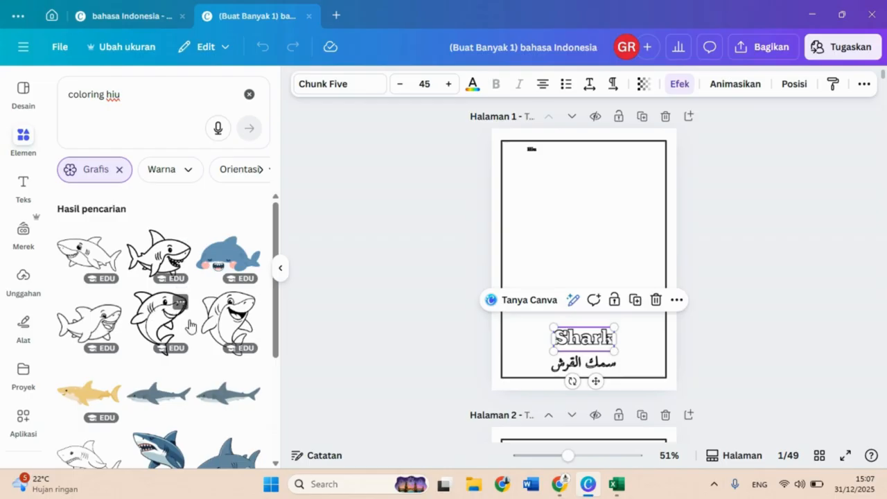
- Browse the shark graphics and add the upright smiling outline shark to page 1
{"action": "scroll", "coordinate": [182, 368], "scroll_direction": "down", "scroll_amount": 2}
{"action": "scroll", "coordinate": [183, 368], "scroll_direction": "up", "scroll_amount": 3}
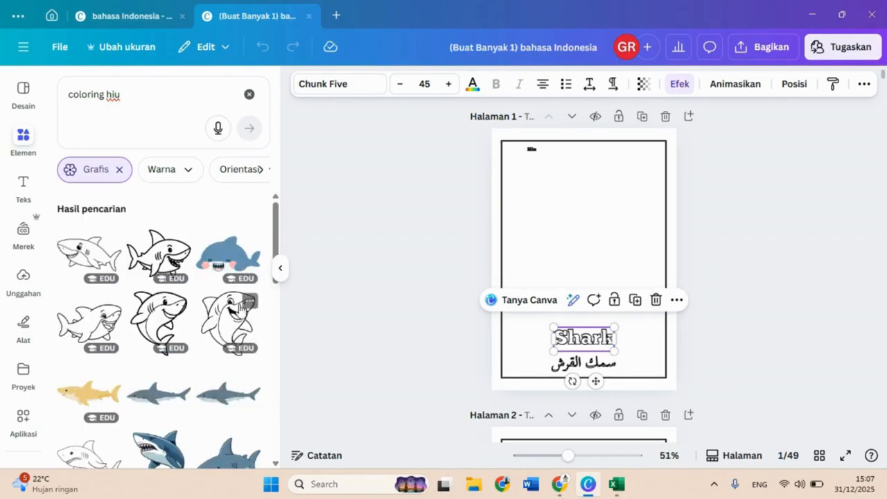
{"action": "scroll", "coordinate": [77, 321], "scroll_direction": "down", "scroll_amount": 4}
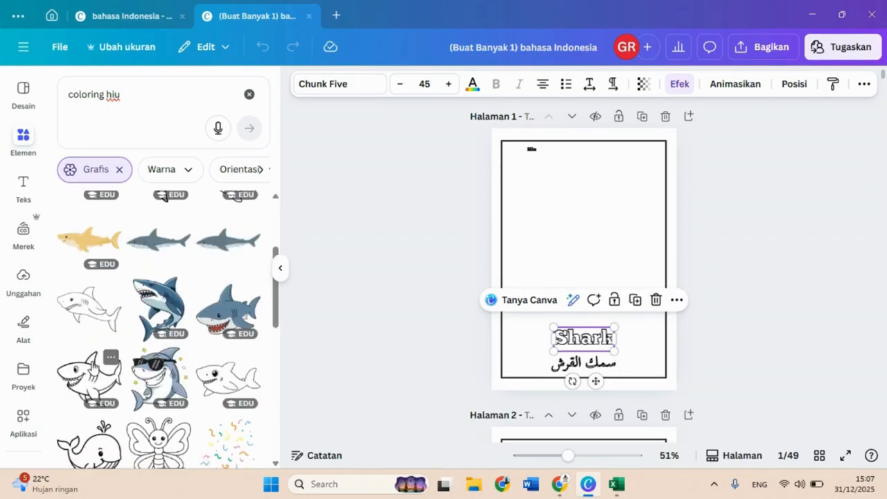
{"action": "scroll", "coordinate": [89, 291], "scroll_direction": "up", "scroll_amount": 3}
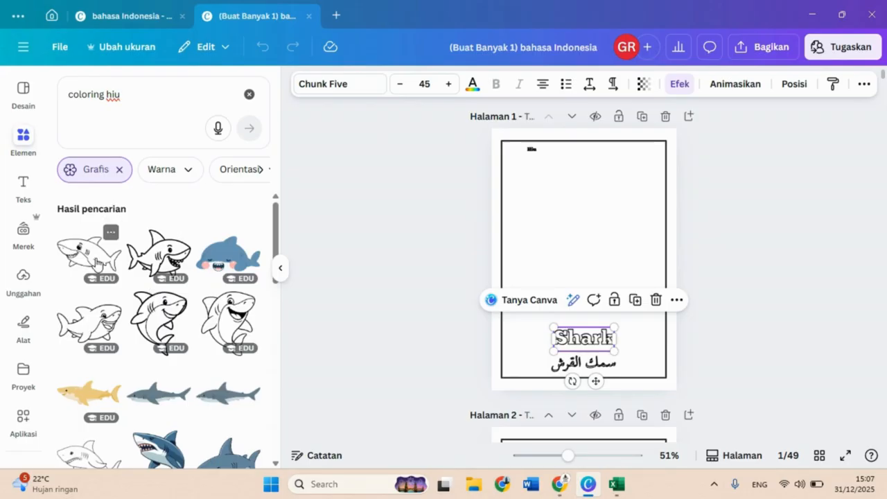
{"action": "left_click", "coordinate": [230, 320]}
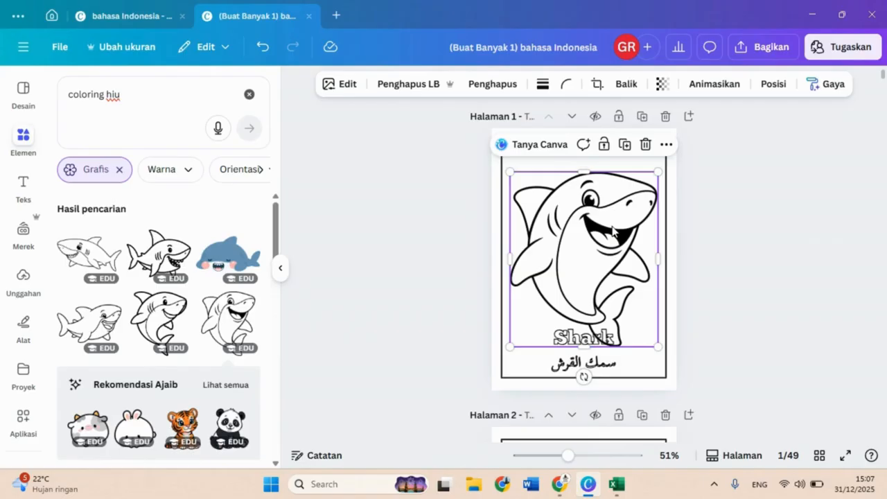
- Shrink the shark on page 1 to fit above the name "Shark", and set up the marker pen in white
{"action": "left_click_drag", "start_coordinate": [658, 346], "coordinate": [650, 323]}
{"action": "scroll", "coordinate": [597, 239], "scroll_direction": "up", "scroll_amount": 5}
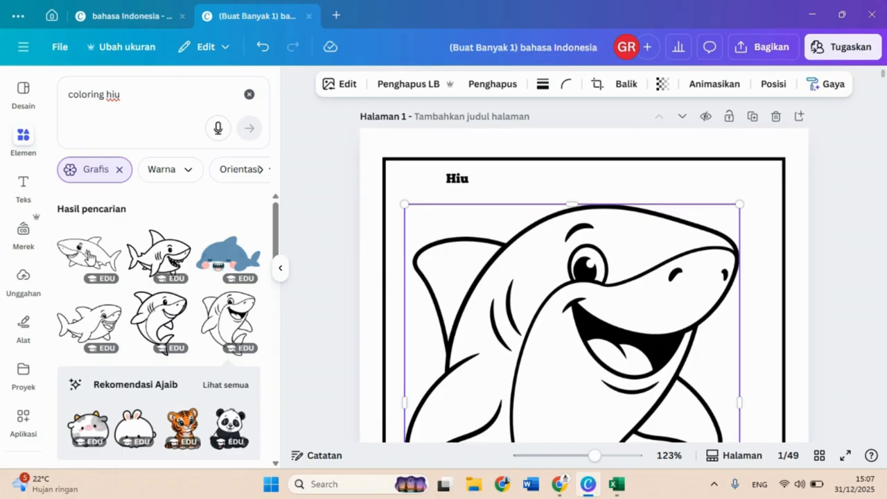
{"action": "left_click", "coordinate": [27, 330]}
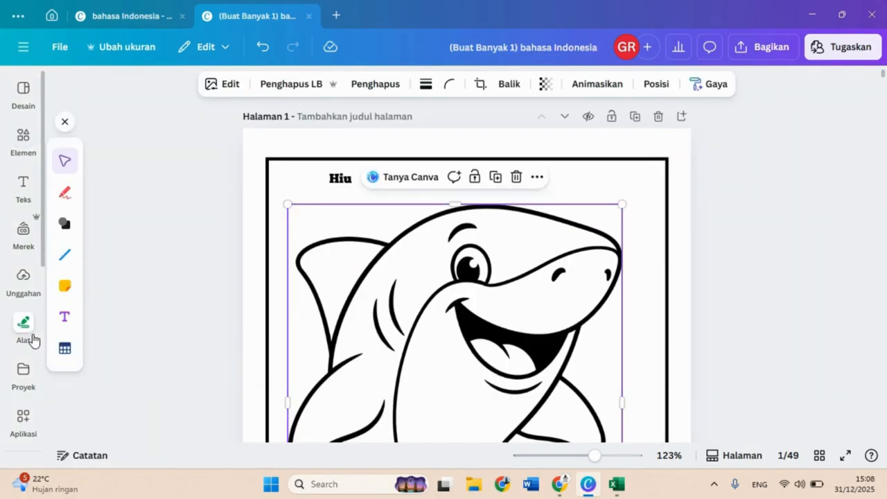
{"action": "left_click", "coordinate": [66, 193]}
{"action": "left_click", "coordinate": [101, 296]}
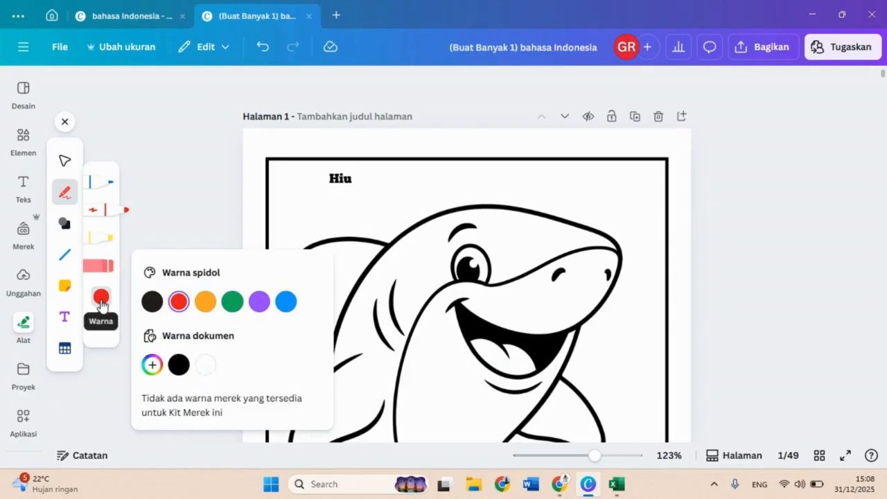
{"action": "left_click", "coordinate": [205, 367]}
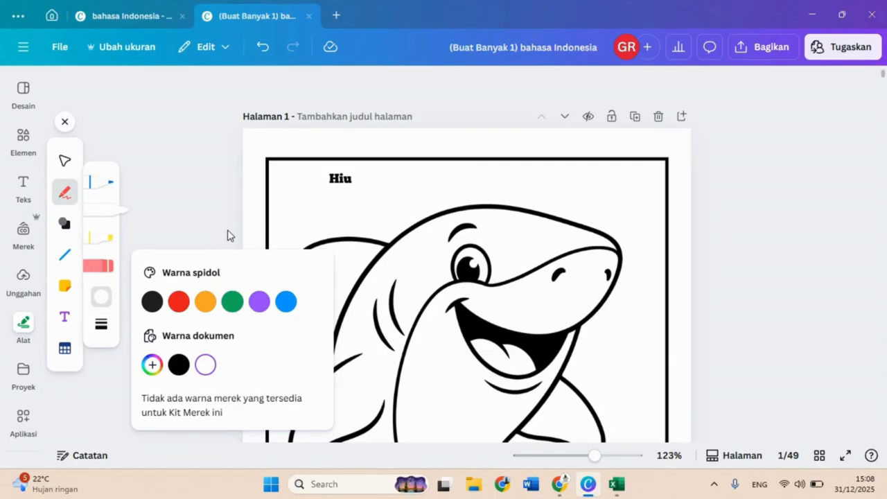
{"action": "left_click", "coordinate": [102, 323]}
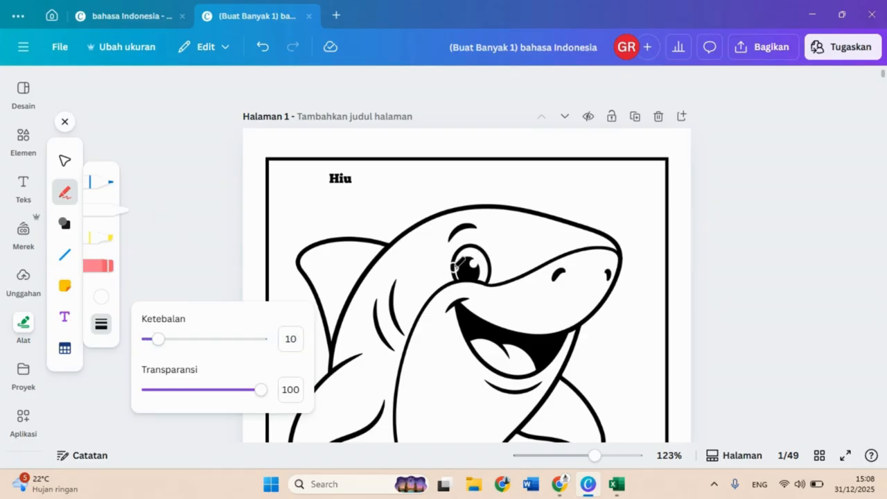
- Try to cover the shark's eye with white marker strokes, and undo the strokes
{"action": "left_click", "coordinate": [475, 236]}
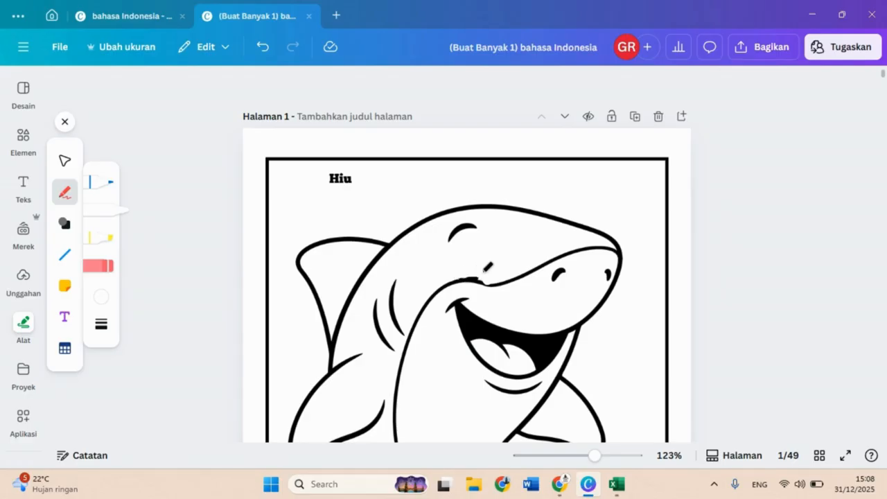
{"action": "scroll", "coordinate": [489, 263], "scroll_direction": "up", "scroll_amount": 3, "text": "ctrl"}
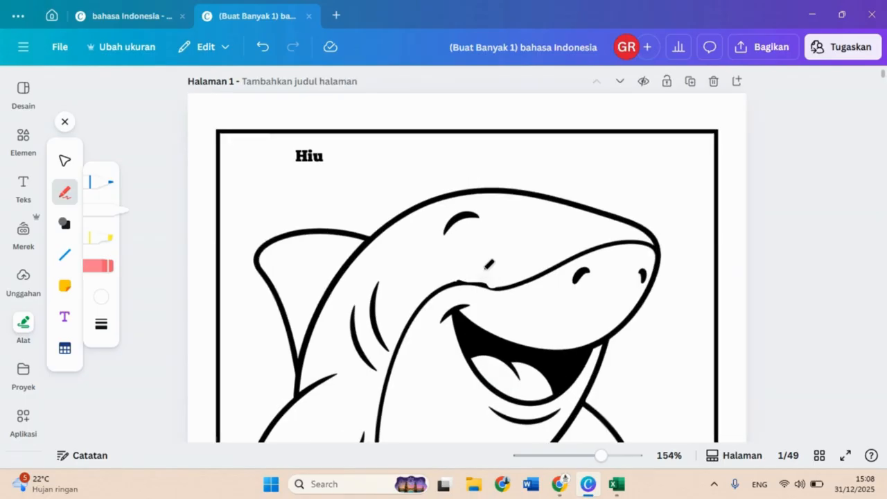
{"action": "scroll", "coordinate": [473, 253], "scroll_direction": "down", "scroll_amount": 1}
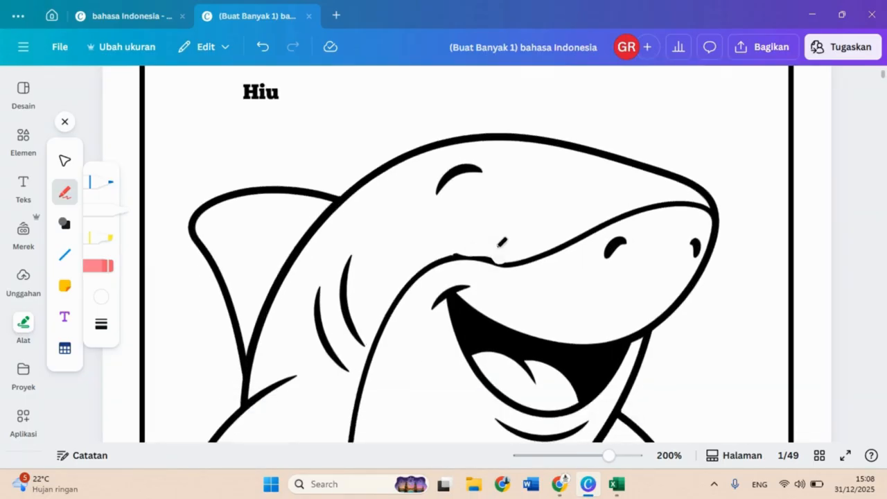
{"action": "key", "text": "ctrl+z"}
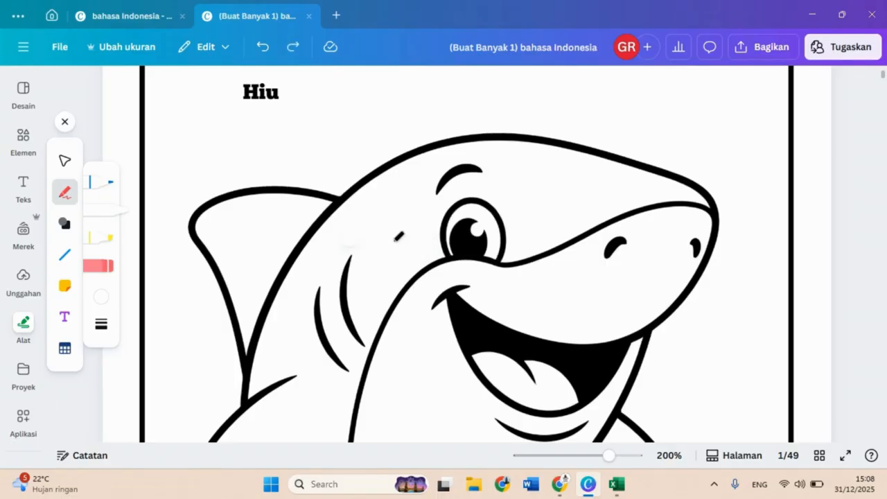
- Paint over the shark's whole eye and the outline directly below it with the white marker
{"action": "scroll", "coordinate": [446, 247], "scroll_direction": "up", "scroll_amount": 4, "text": "ctrl"}
{"action": "mouse_move", "coordinate": [446, 243]}
{"action": "left_mouse_down"}
{"action": "mouse_move", "coordinate": [532, 231]}
{"action": "mouse_move", "coordinate": [582, 246]}
{"action": "left_mouse_up"}
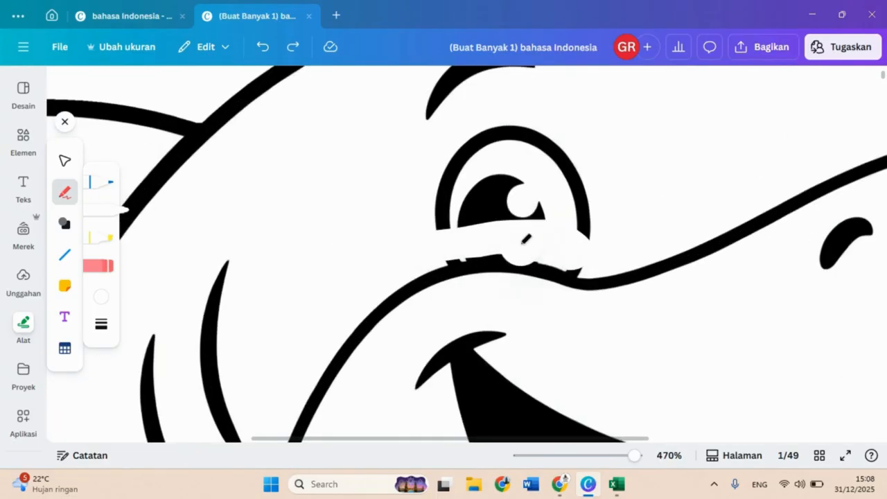
{"action": "left_click_drag", "start_coordinate": [526, 239], "coordinate": [460, 239]}
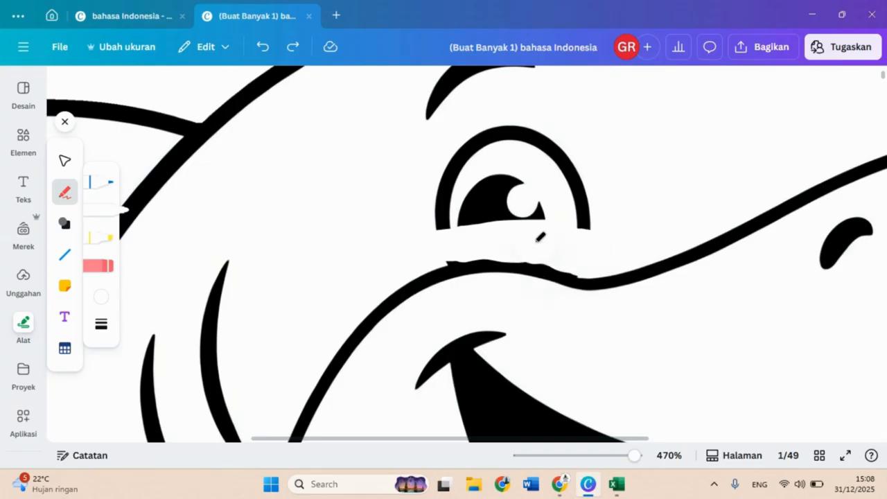
{"action": "mouse_move", "coordinate": [453, 232]}
{"action": "left_mouse_down"}
{"action": "mouse_move", "coordinate": [454, 203]}
{"action": "mouse_move", "coordinate": [445, 212]}
{"action": "mouse_move", "coordinate": [497, 138]}
{"action": "mouse_move", "coordinate": [559, 158]}
{"action": "mouse_move", "coordinate": [599, 203]}
{"action": "mouse_move", "coordinate": [528, 130]}
{"action": "left_mouse_up"}
{"action": "left_click_drag", "start_coordinate": [548, 188], "coordinate": [533, 199]}
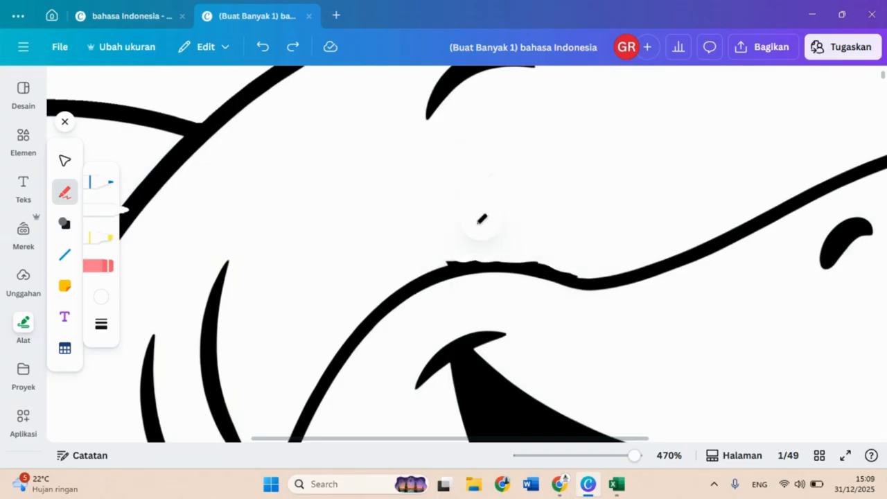
{"action": "mouse_move", "coordinate": [482, 219]}
{"action": "left_mouse_down"}
{"action": "mouse_move", "coordinate": [477, 264]}
{"action": "mouse_move", "coordinate": [561, 244]}
{"action": "left_mouse_up"}
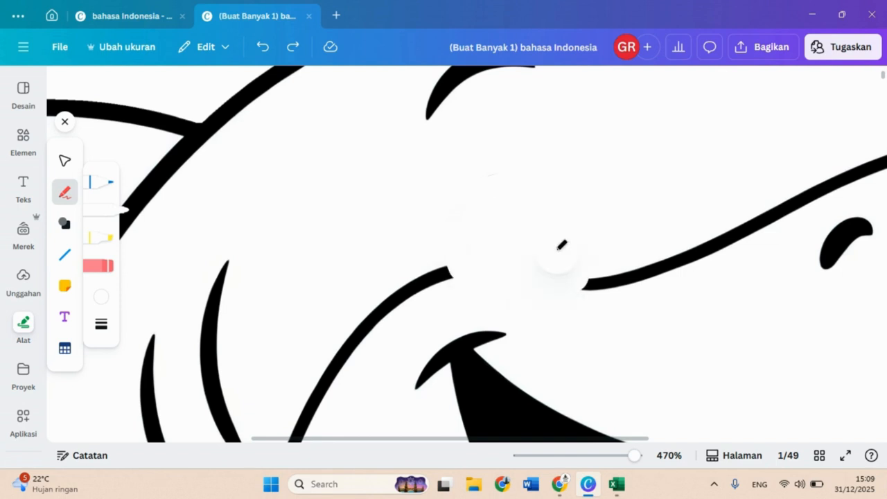
{"action": "scroll", "coordinate": [538, 212], "scroll_direction": "down", "scroll_amount": 10}
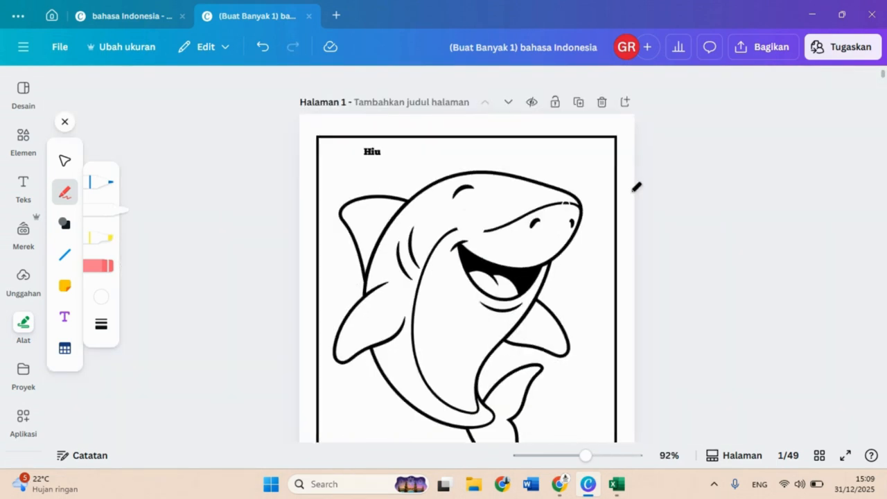
{"action": "scroll", "coordinate": [670, 218], "scroll_direction": "down", "scroll_amount": 2}
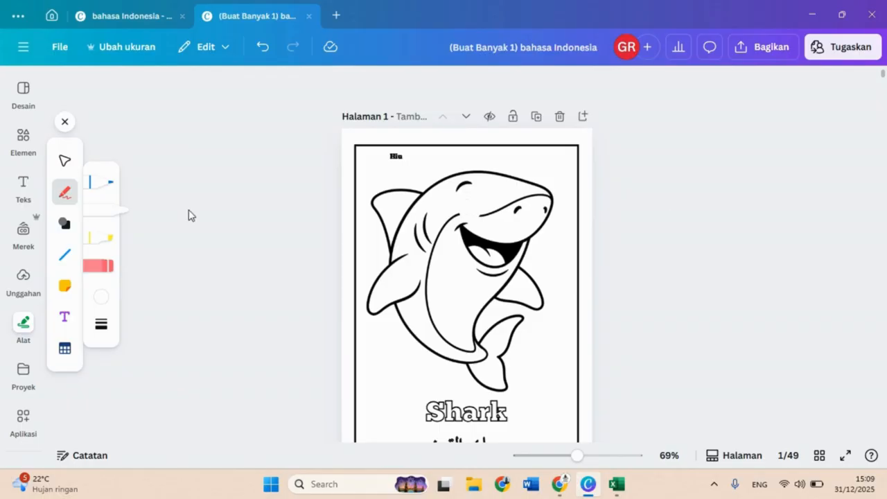
- Move the text "Hiu" on page 1 to the upper-left corner inside the frame
{"action": "left_click", "coordinate": [64, 160]}
{"action": "left_click", "coordinate": [396, 158]}
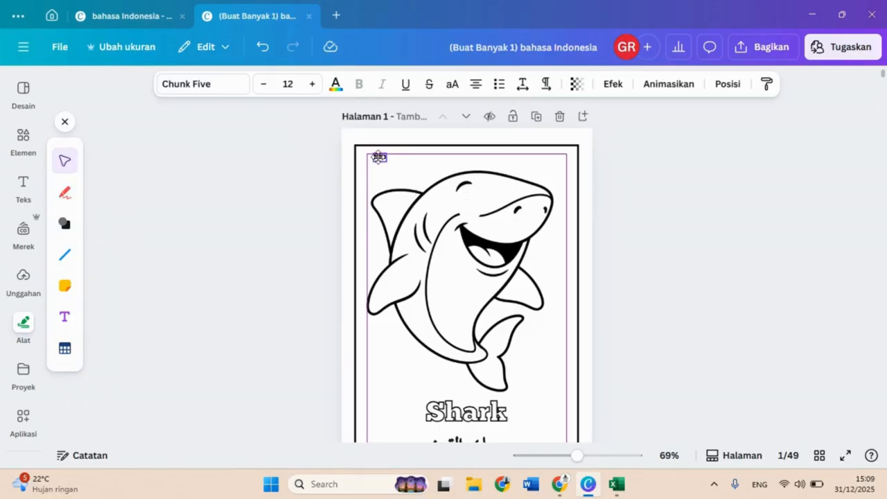
{"action": "scroll", "coordinate": [473, 252], "scroll_direction": "down", "scroll_amount": 5}
{"action": "scroll", "coordinate": [475, 252], "scroll_direction": "up", "scroll_amount": 1}
{"action": "scroll", "coordinate": [473, 251], "scroll_direction": "up", "scroll_amount": 4}
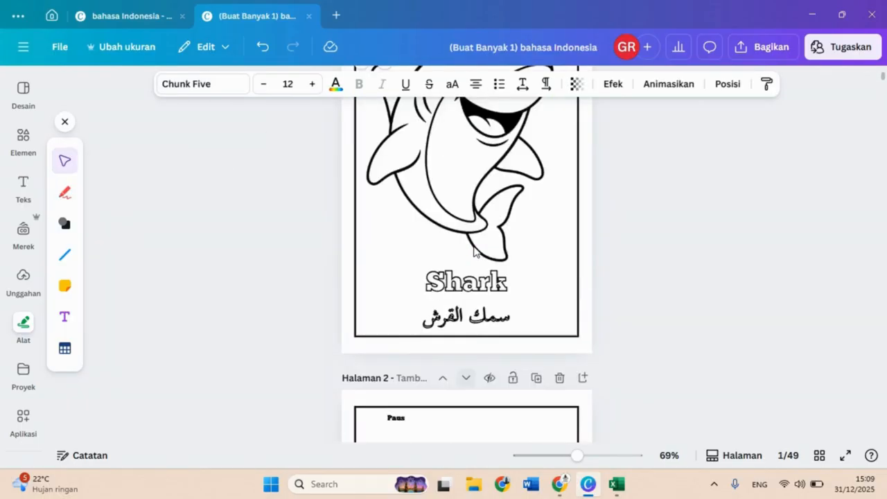
{"action": "left_click", "coordinate": [612, 162]}
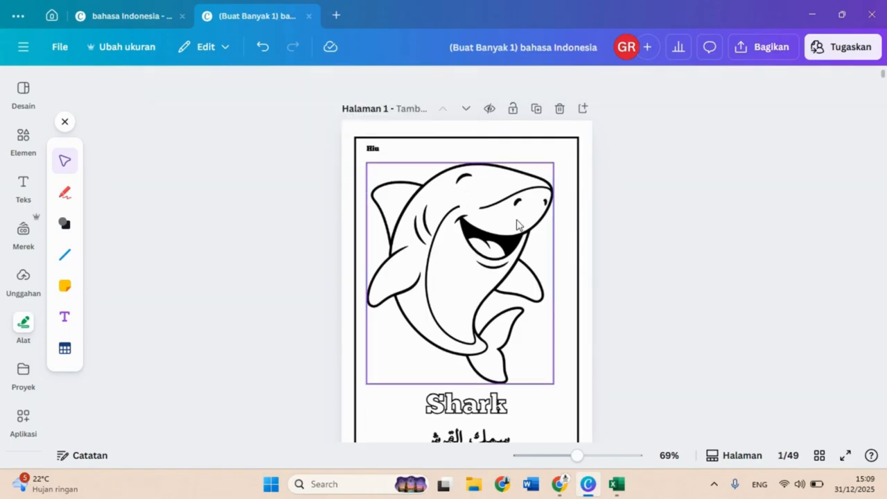
- Group the shark with the white marker patch covering its eye, and nudge the group slightly upward
{"action": "left_click", "coordinate": [516, 226]}
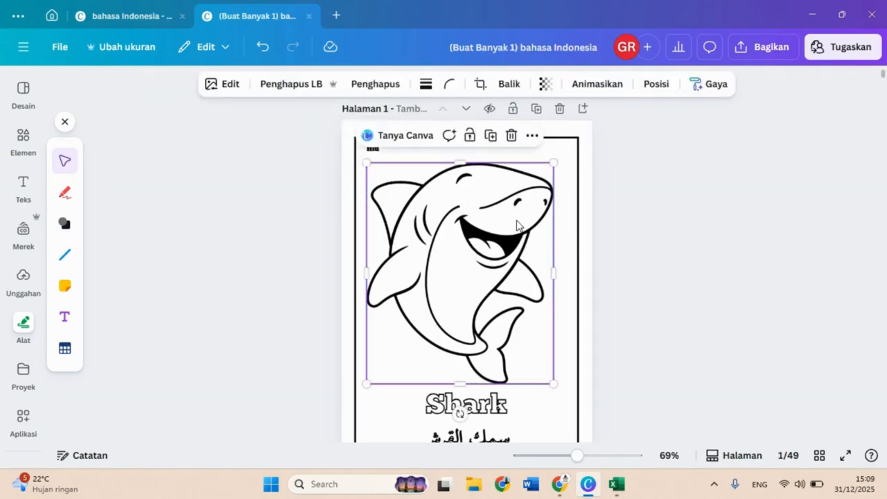
{"action": "left_click", "coordinate": [483, 199]}
{"action": "left_click", "coordinate": [530, 215]}
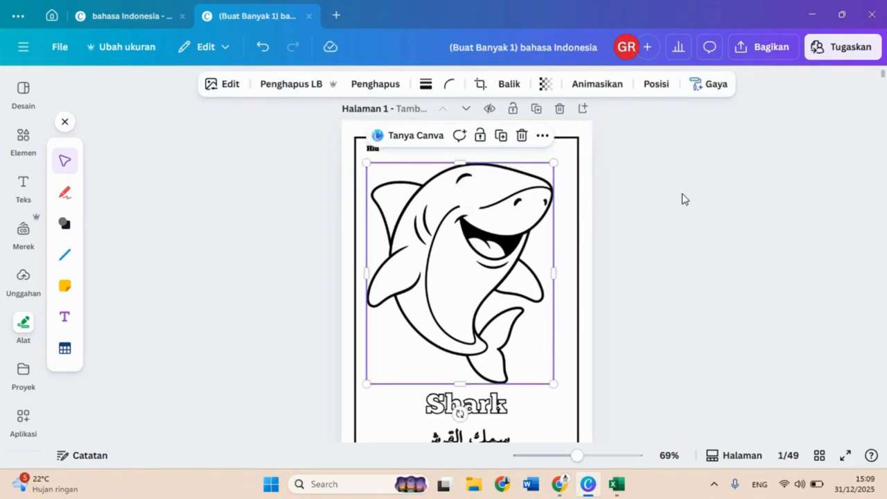
{"action": "left_click", "coordinate": [469, 200]}
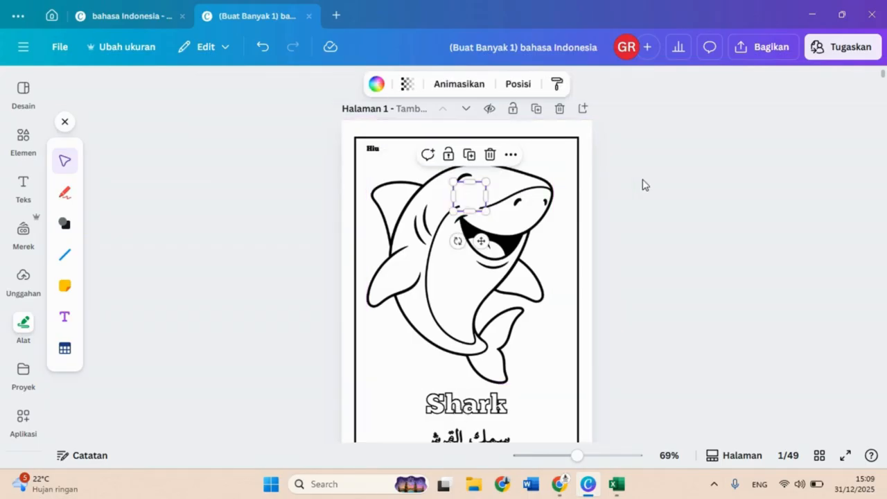
{"action": "left_click_drag", "start_coordinate": [643, 180], "coordinate": [412, 294]}
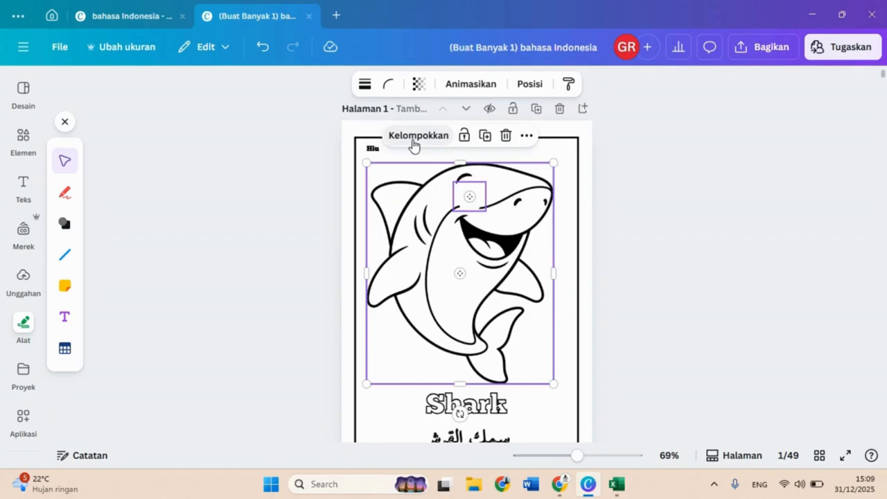
{"action": "left_click", "coordinate": [416, 135]}
{"action": "left_click", "coordinate": [576, 161]}
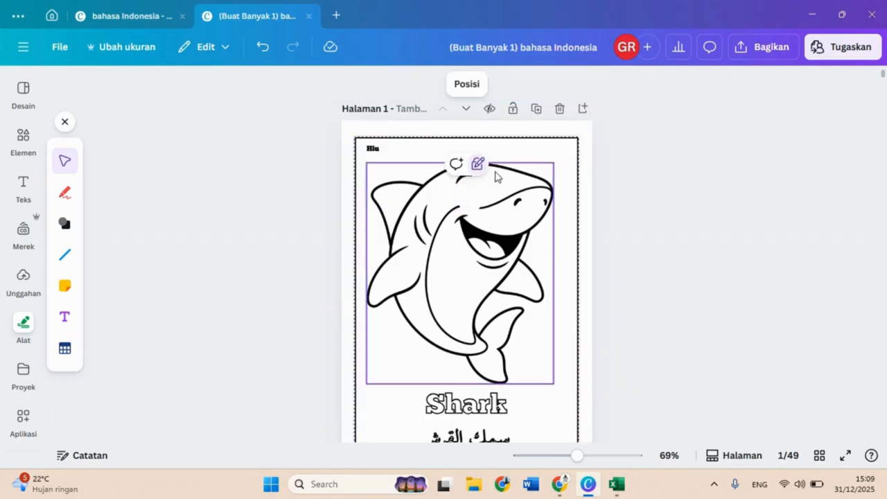
{"action": "left_click", "coordinate": [621, 182]}
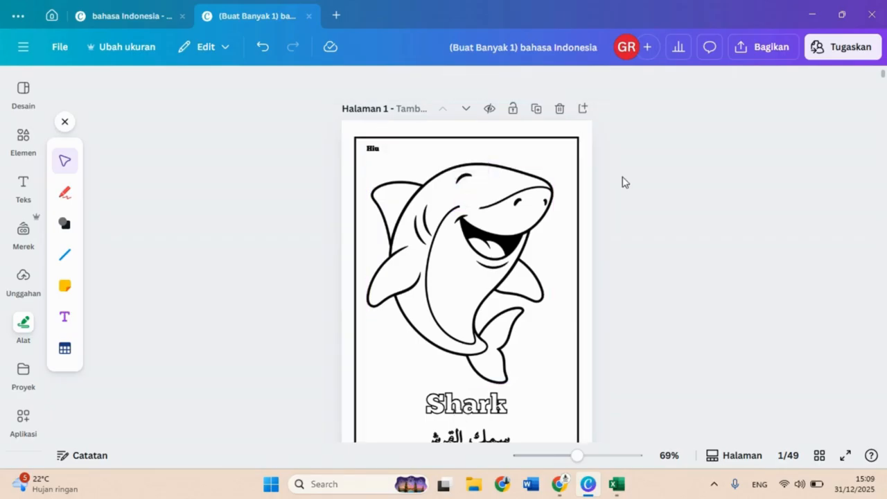
{"action": "left_click", "coordinate": [496, 244]}
{"action": "left_click_drag", "start_coordinate": [496, 244], "coordinate": [493, 239]}
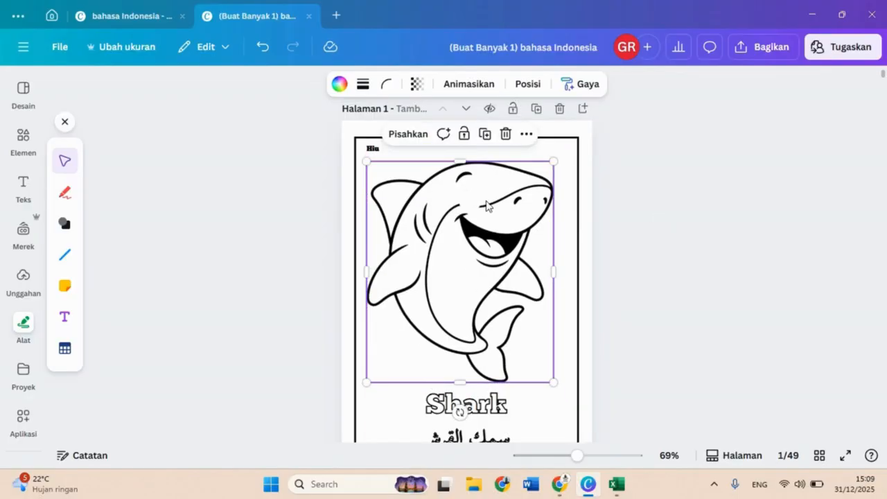
- Ungroup the shark and its white patch, move the shark aside to expose the eye, and undo the move
{"action": "left_click", "coordinate": [689, 182]}
{"action": "left_click", "coordinate": [499, 184]}
{"action": "scroll", "coordinate": [440, 251], "scroll_direction": "up", "scroll_amount": 2}
{"action": "left_click", "coordinate": [410, 168]}
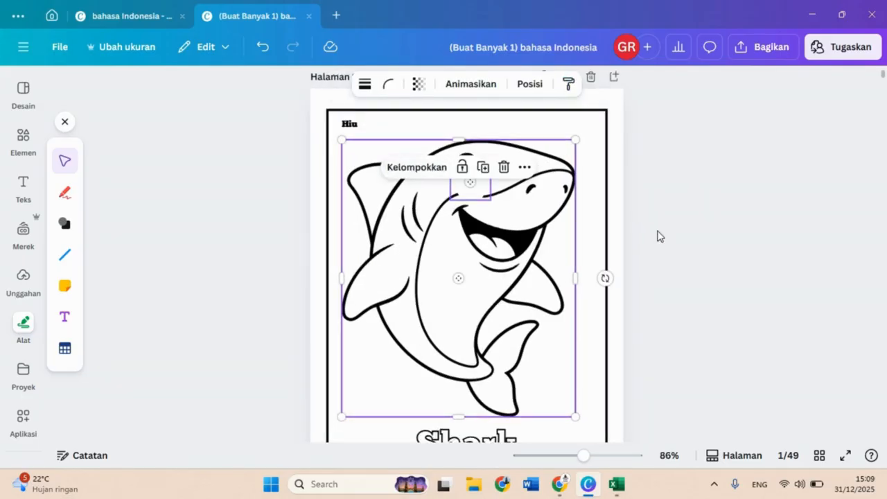
{"action": "left_click", "coordinate": [492, 256]}
{"action": "left_click_drag", "start_coordinate": [493, 256], "coordinate": [602, 266]}
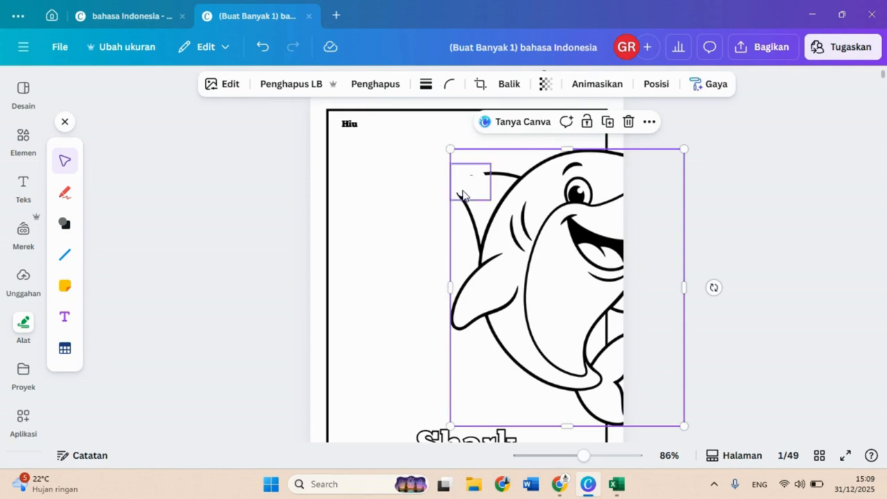
{"action": "left_click", "coordinate": [462, 195]}
{"action": "left_click", "coordinate": [698, 191]}
{"action": "key", "text": "ctrl+z"}
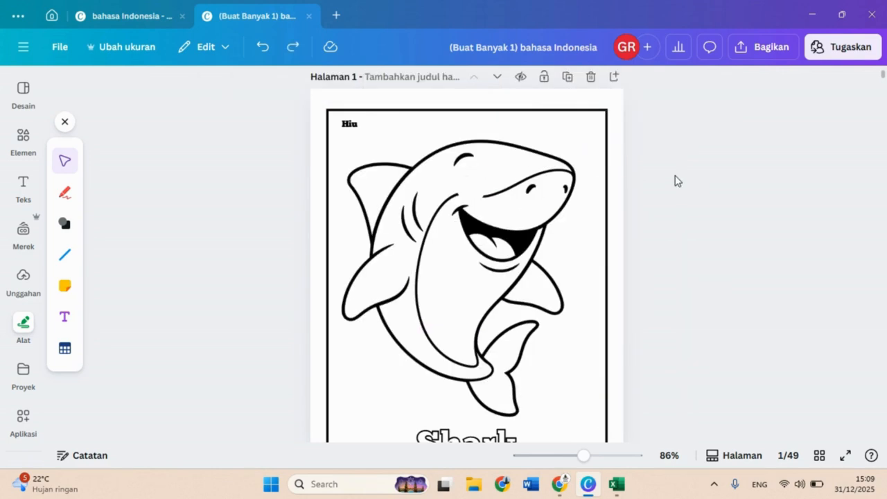
- Group the shark and its white eye patch together again
{"action": "left_click_drag", "start_coordinate": [272, 156], "coordinate": [539, 251]}
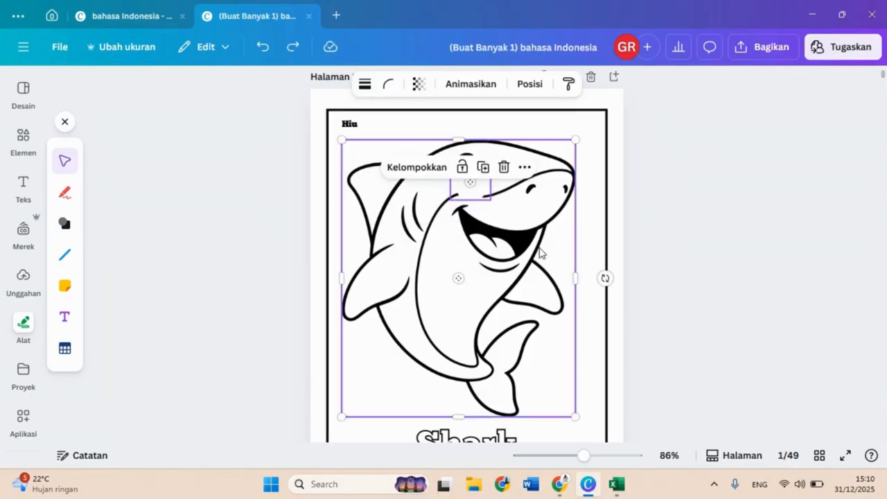
{"action": "left_click", "coordinate": [420, 167]}
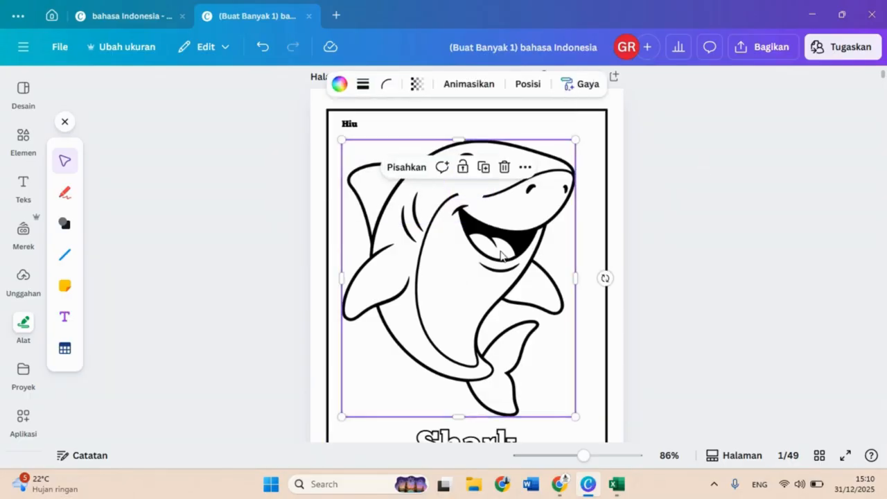
{"action": "left_click", "coordinate": [689, 197]}
- Enlarge the Arabic name on page 1 and set its font size to 66
{"action": "scroll", "coordinate": [497, 242], "scroll_direction": "down", "scroll_amount": 5}
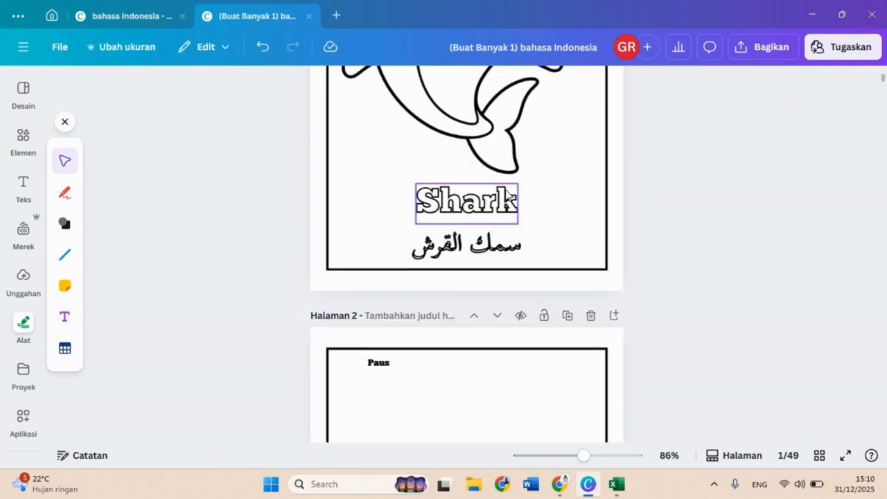
{"action": "left_click", "coordinate": [510, 222]}
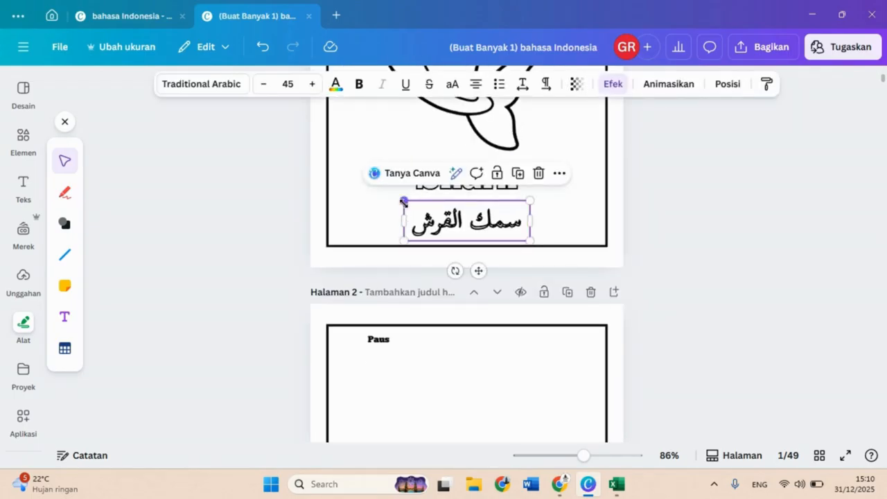
{"action": "left_click_drag", "start_coordinate": [404, 201], "coordinate": [353, 192]}
{"action": "mouse_move", "coordinate": [530, 186]}
{"action": "left_mouse_down"}
{"action": "mouse_move", "coordinate": [550, 190]}
{"action": "mouse_move", "coordinate": [546, 181]}
{"action": "left_mouse_up"}
{"action": "left_click_drag", "start_coordinate": [534, 226], "coordinate": [542, 226]}
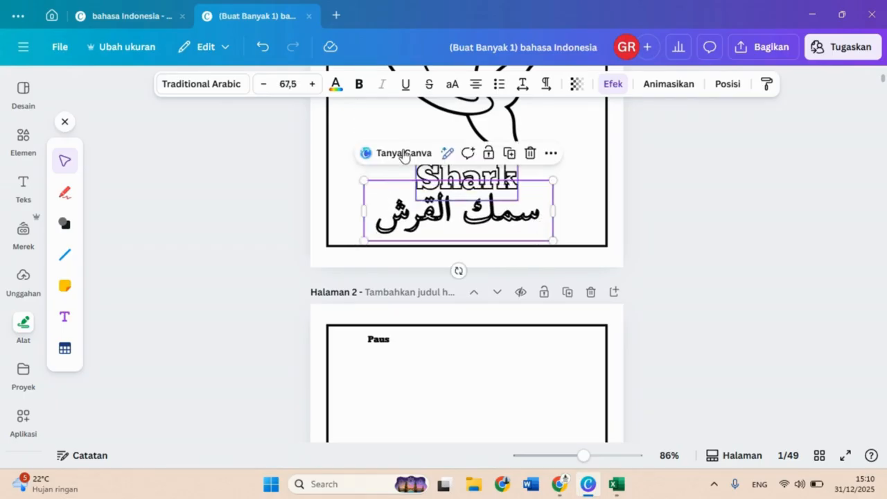
{"action": "left_click", "coordinate": [285, 83]}
{"action": "type", "text": "66"}
{"action": "key", "text": "Return"}
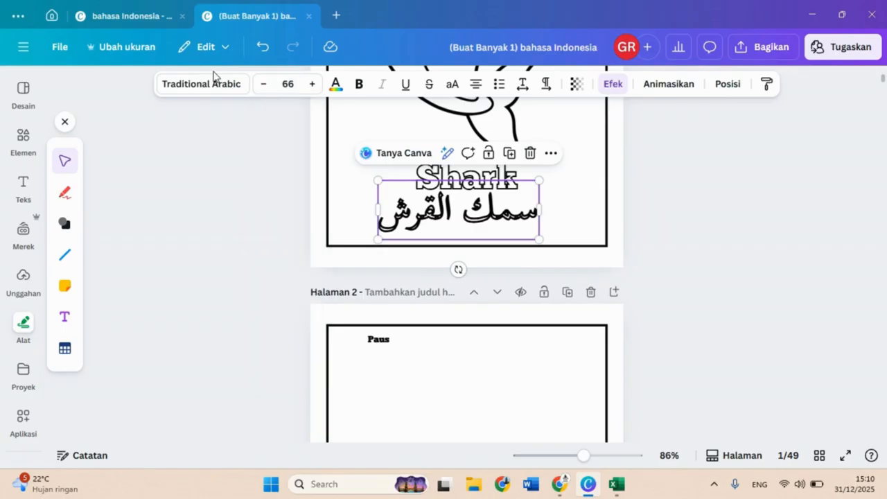
- Set the Arabic name on page 1 to the Optima font and shift it slightly down below the English name
{"action": "left_click", "coordinate": [209, 84]}
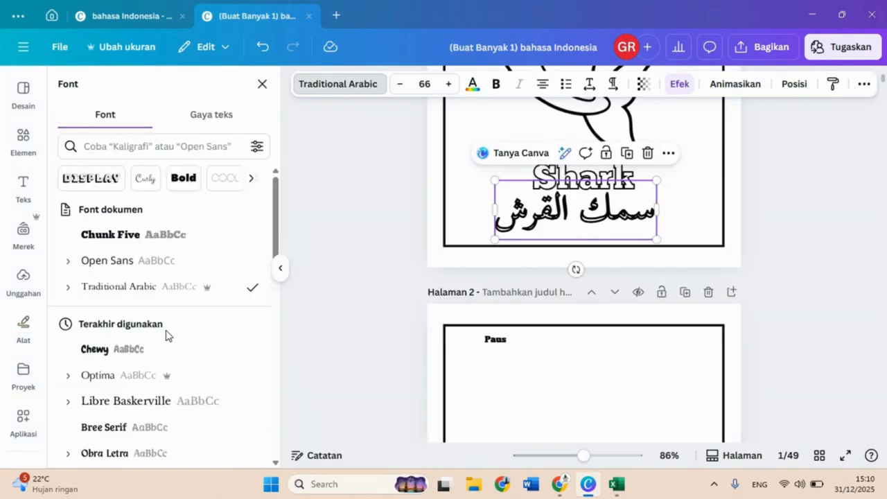
{"action": "left_click", "coordinate": [131, 375]}
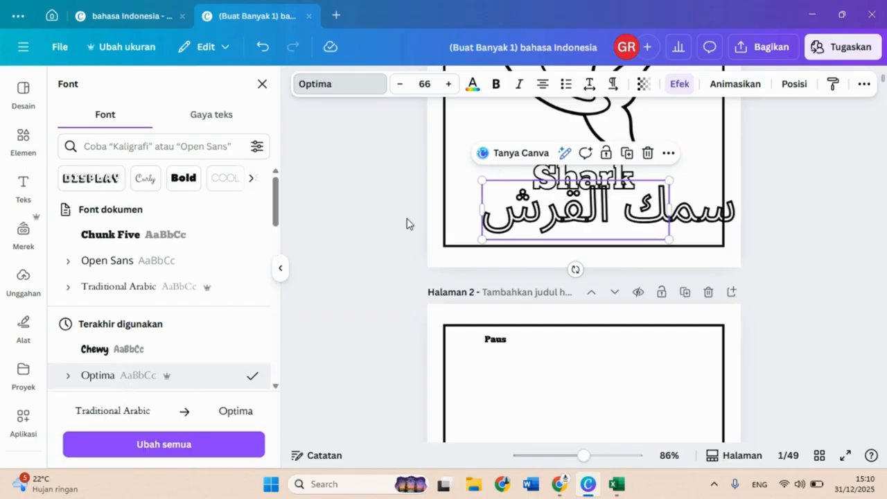
{"action": "key", "text": "Escape"}
{"action": "double_click", "coordinate": [575, 220]}
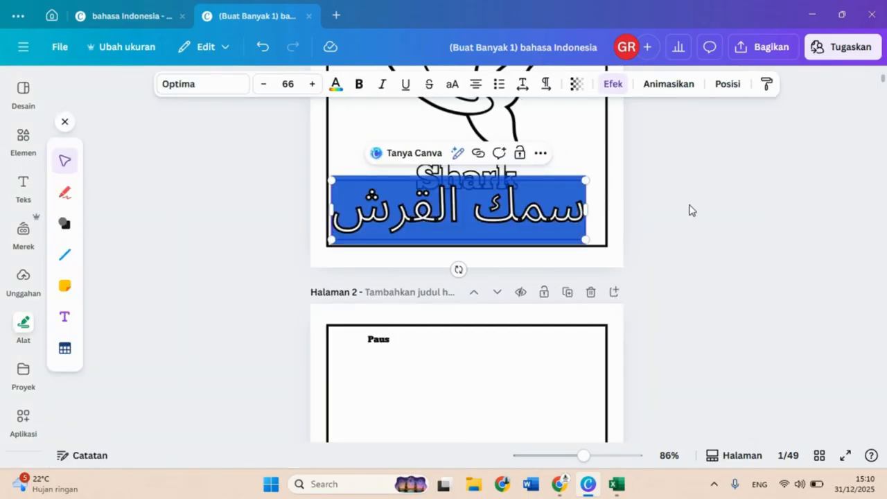
{"action": "left_click_drag", "start_coordinate": [551, 228], "coordinate": [558, 235]}
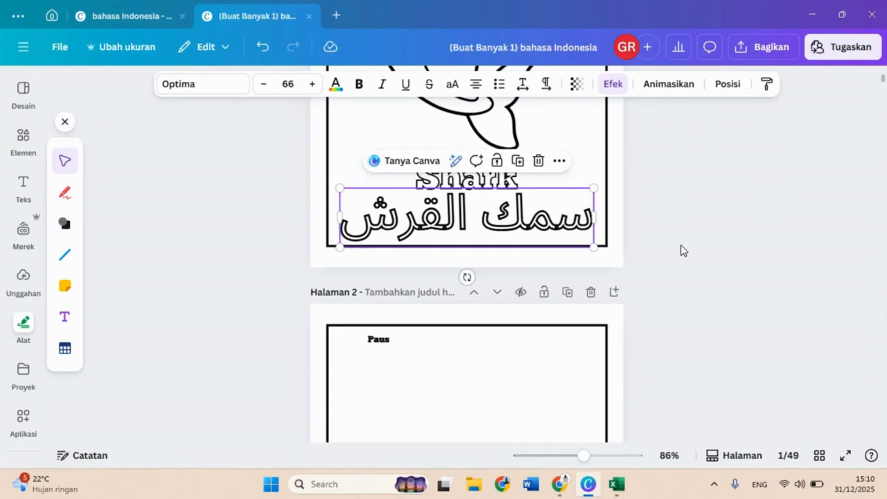
- Review the whole layout of page 1, checking the shark drawing together with its English and Arabic names
{"action": "scroll", "coordinate": [680, 250], "scroll_direction": "down", "scroll_amount": 5}
{"action": "scroll", "coordinate": [682, 251], "scroll_direction": "up", "scroll_amount": 6}
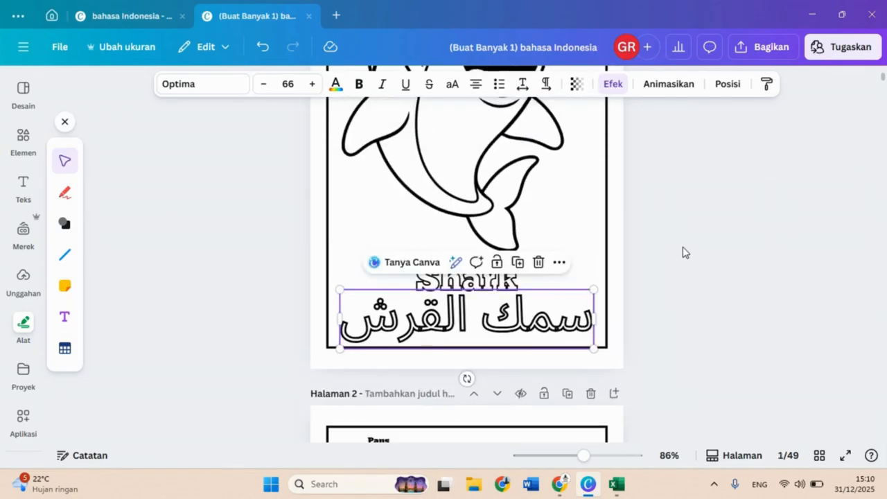
{"action": "left_click", "coordinate": [683, 252]}
{"action": "scroll", "coordinate": [683, 252], "scroll_direction": "down", "scroll_amount": 1}
{"action": "left_click", "coordinate": [499, 232]}
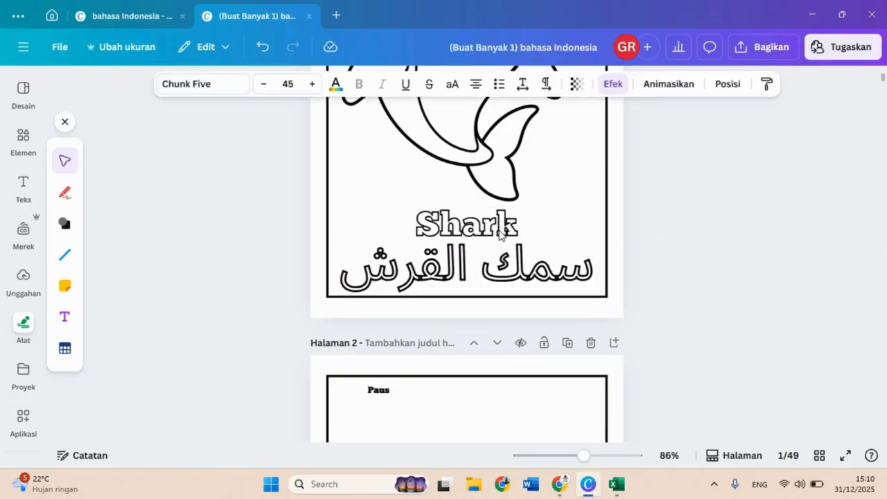
{"action": "left_click", "coordinate": [697, 198]}
{"action": "scroll", "coordinate": [697, 198], "scroll_direction": "up", "scroll_amount": 2}
{"action": "scroll", "coordinate": [698, 198], "scroll_direction": "down", "scroll_amount": 4}
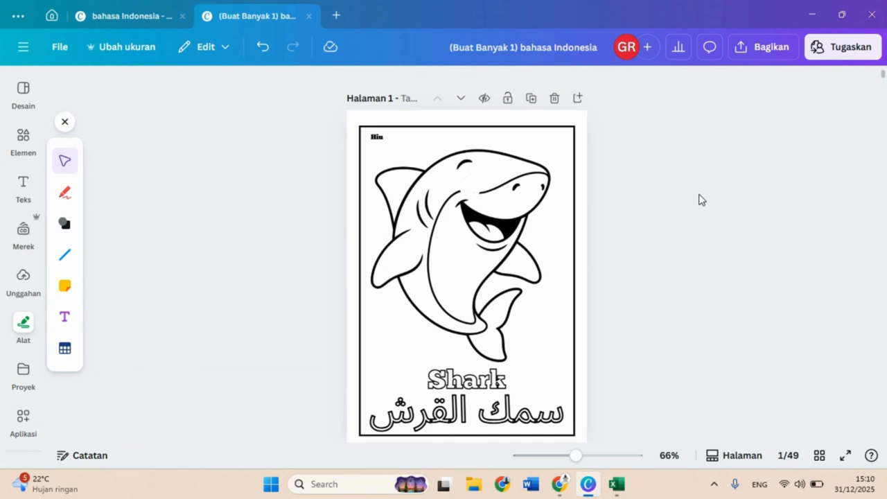
{"action": "scroll", "coordinate": [698, 199], "scroll_direction": "down", "scroll_amount": 1}
{"action": "scroll", "coordinate": [699, 200], "scroll_direction": "up", "scroll_amount": 1}
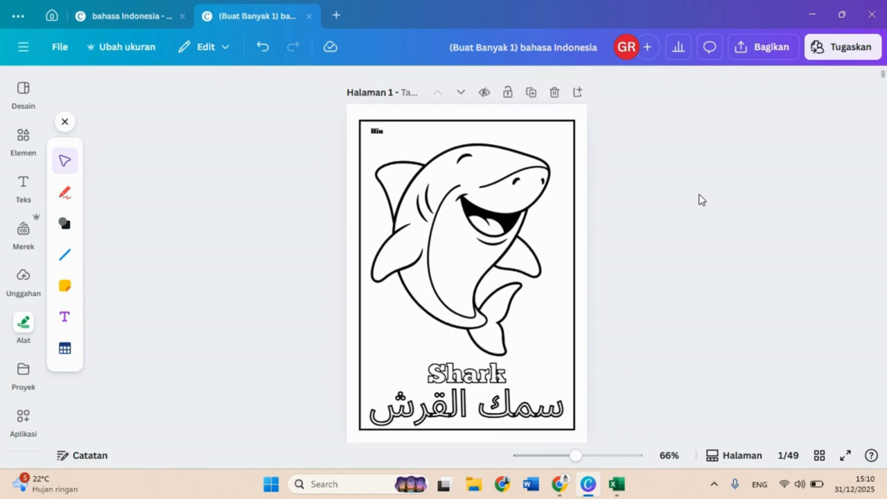
{"action": "scroll", "coordinate": [699, 199], "scroll_direction": "down", "scroll_amount": 1}
{"action": "scroll", "coordinate": [699, 200], "scroll_direction": "up", "scroll_amount": 1}
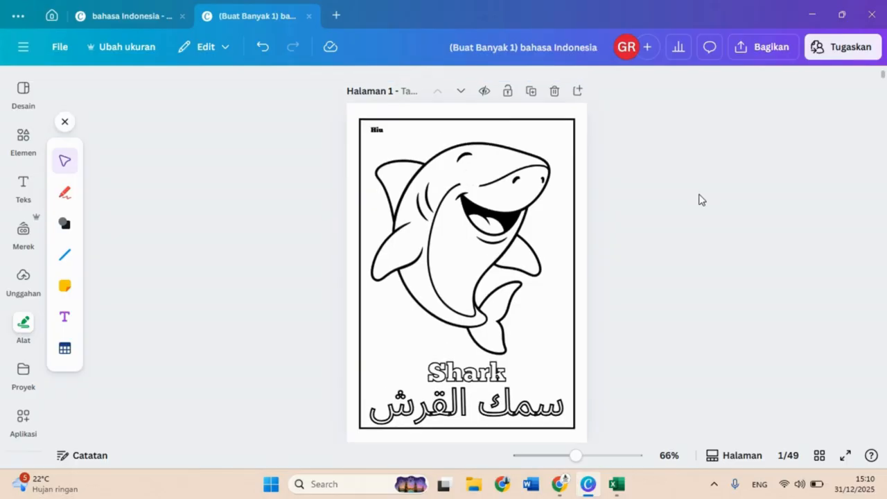
{"action": "scroll", "coordinate": [699, 199], "scroll_direction": "down", "scroll_amount": 1}
{"action": "scroll", "coordinate": [698, 200], "scroll_direction": "up", "scroll_amount": 1}
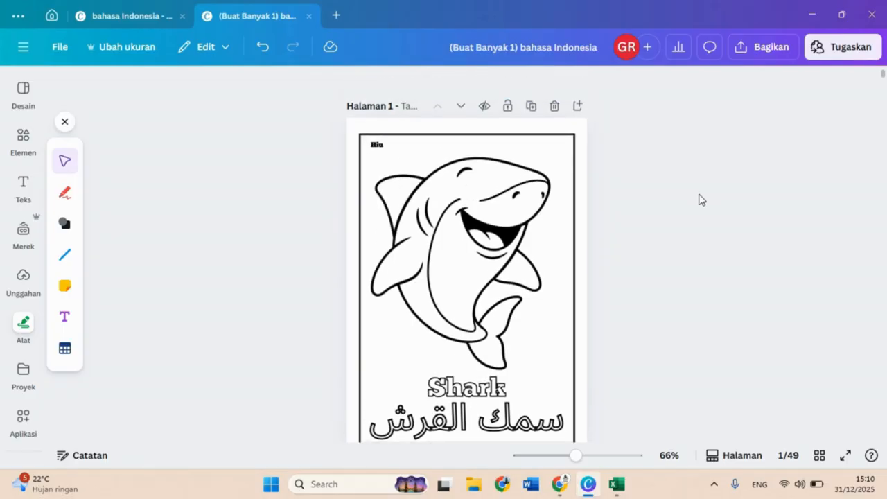
- Duplicate page 1, and delete the shark drawing and the Indonesian name from the first copy
{"action": "left_click", "coordinate": [531, 108]}
{"action": "scroll", "coordinate": [529, 203], "scroll_direction": "up", "scroll_amount": 5}
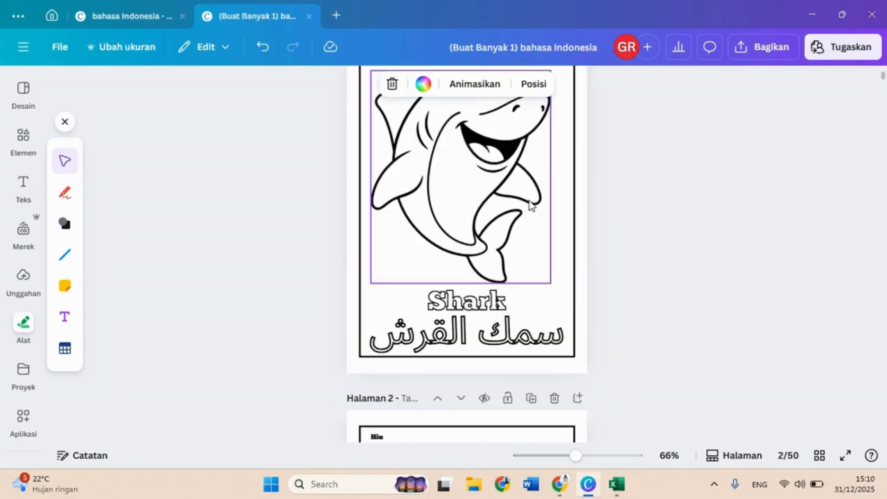
{"action": "left_click", "coordinate": [531, 204]}
{"action": "key", "text": "Delete"}
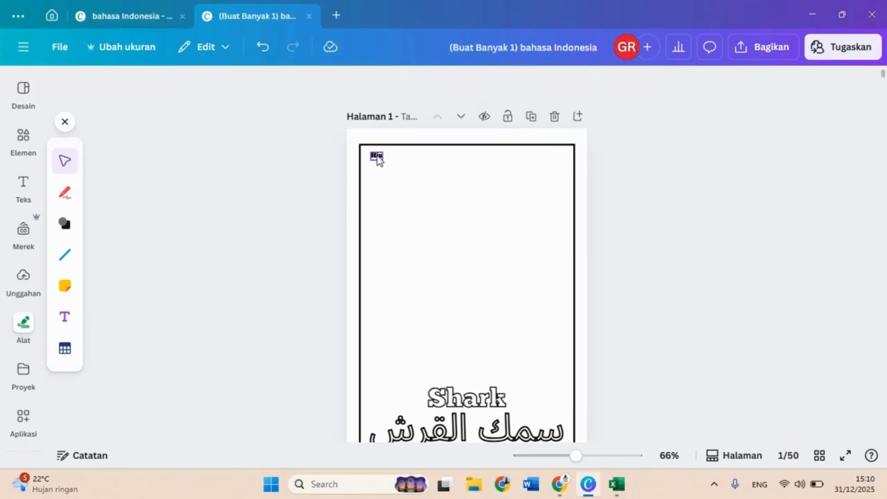
- Search the design templates for "coloring book animal laut" and dismiss the battery notification
{"action": "left_click", "coordinate": [21, 88]}
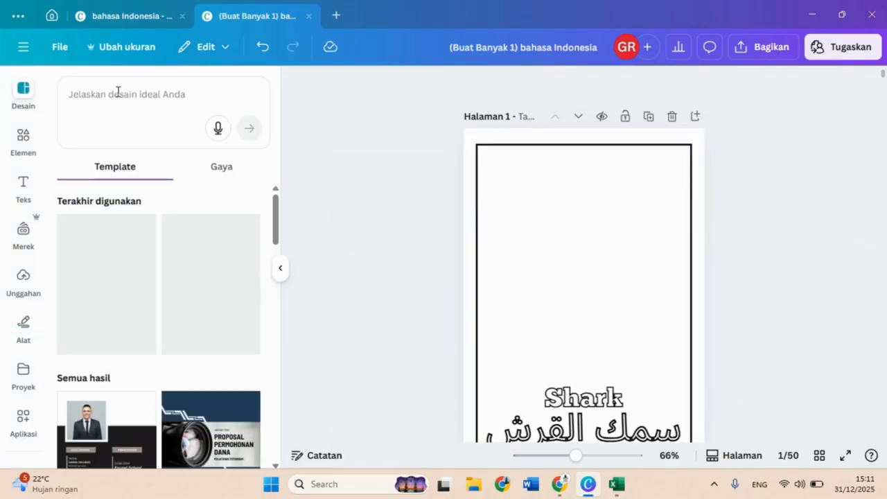
{"action": "left_click", "coordinate": [118, 93]}
{"action": "type", "text": "col"}
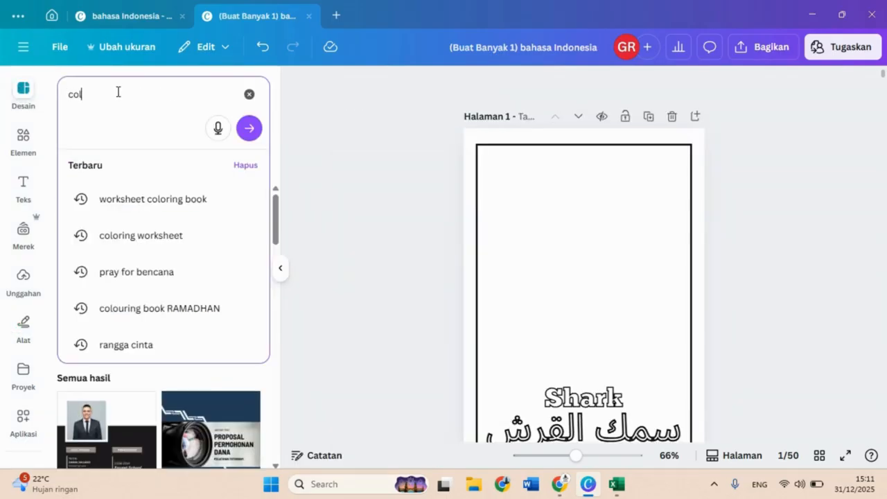
{"action": "type", "text": "oring book"}
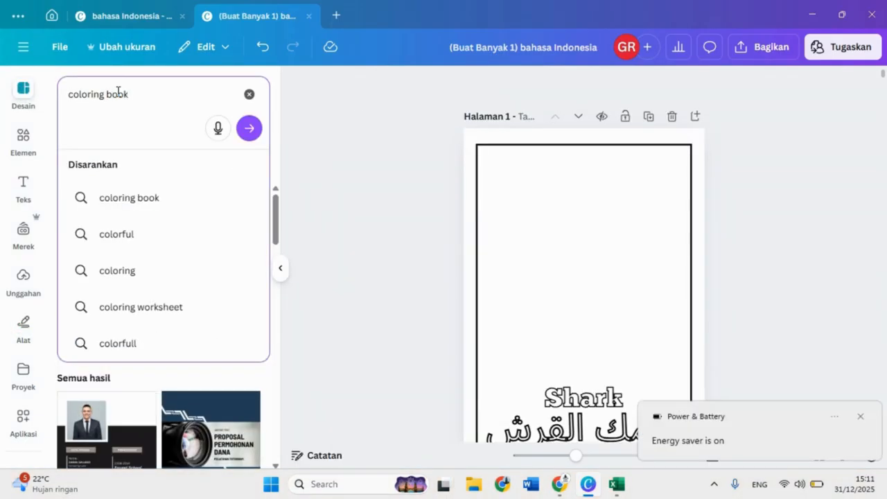
{"action": "type", "text": " animal"}
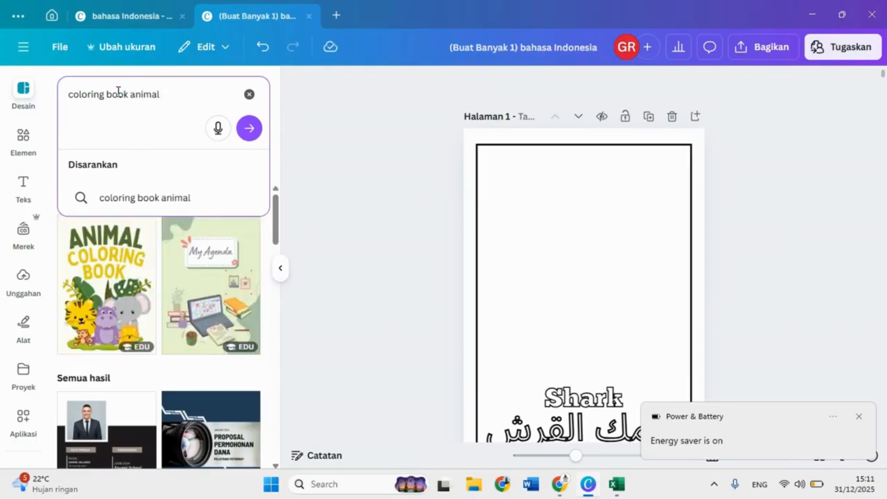
{"action": "type", "text": " laut"}
{"action": "key", "text": "Return"}
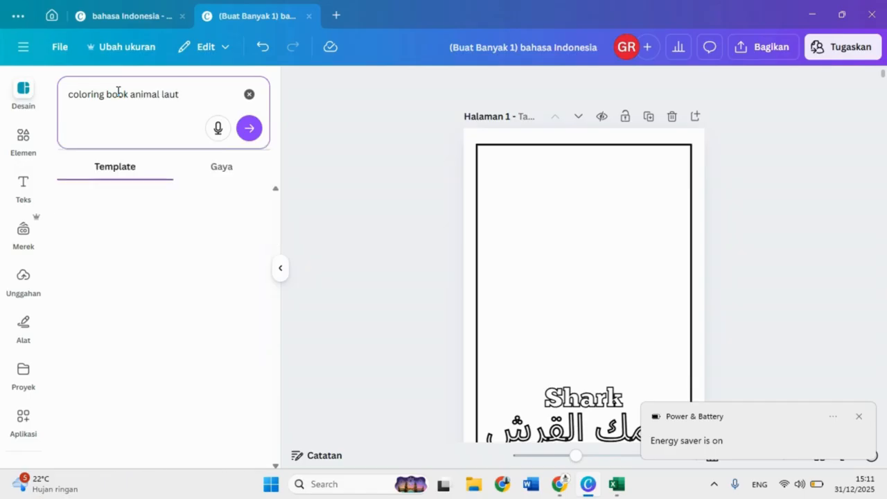
{"action": "left_click", "coordinate": [859, 420]}
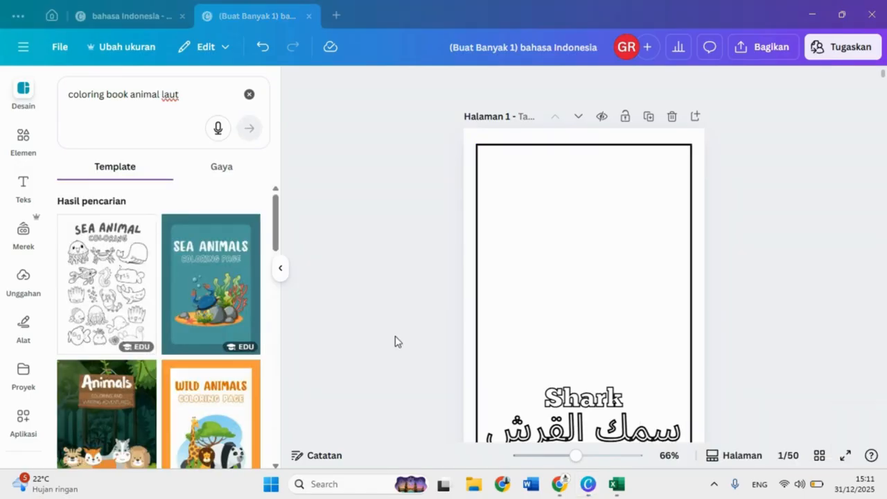
- Browse the template results and open the Green Sea Animals Coloring Page template
{"action": "scroll", "coordinate": [191, 342], "scroll_direction": "down", "scroll_amount": 5}
{"action": "scroll", "coordinate": [190, 342], "scroll_direction": "down", "scroll_amount": 4}
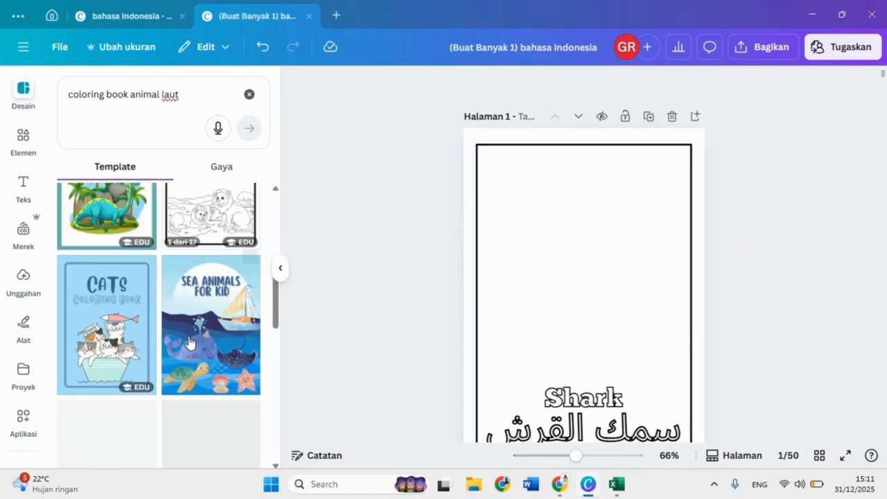
{"action": "left_click", "coordinate": [203, 258]}
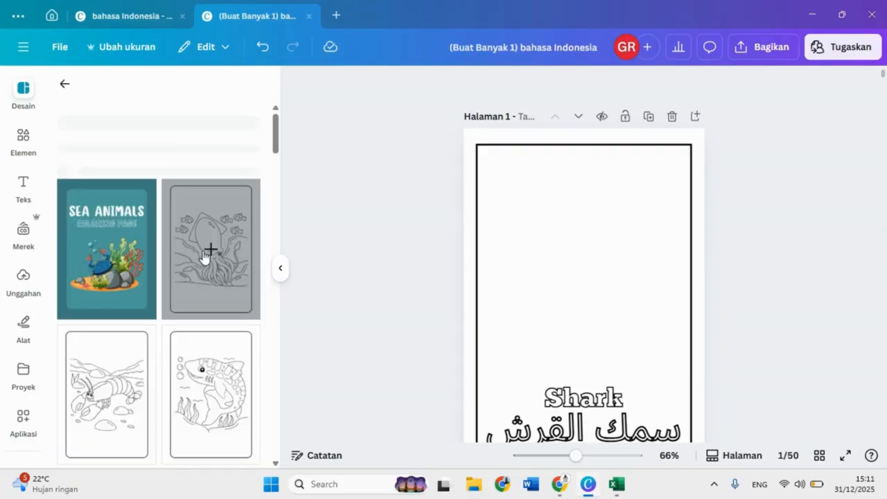
- Delete the English and Arabic shark names from page 1, keeping only the border frame
{"action": "scroll", "coordinate": [207, 350], "scroll_direction": "down", "scroll_amount": 2}
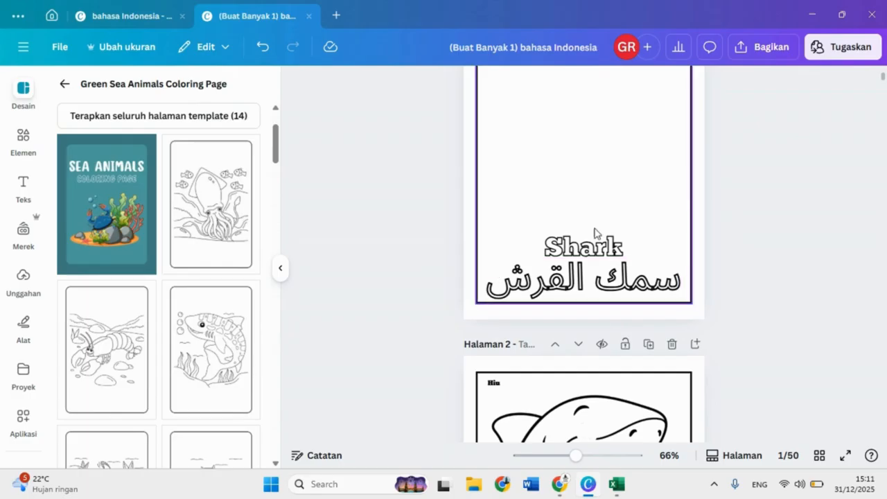
{"action": "left_click_drag", "start_coordinate": [594, 232], "coordinate": [442, 267]}
{"action": "key", "text": "Delete"}
- Add the shark coloring page from the Green Sea Animals template as a new page after the Whale page
{"action": "scroll", "coordinate": [199, 342], "scroll_direction": "down", "scroll_amount": 10}
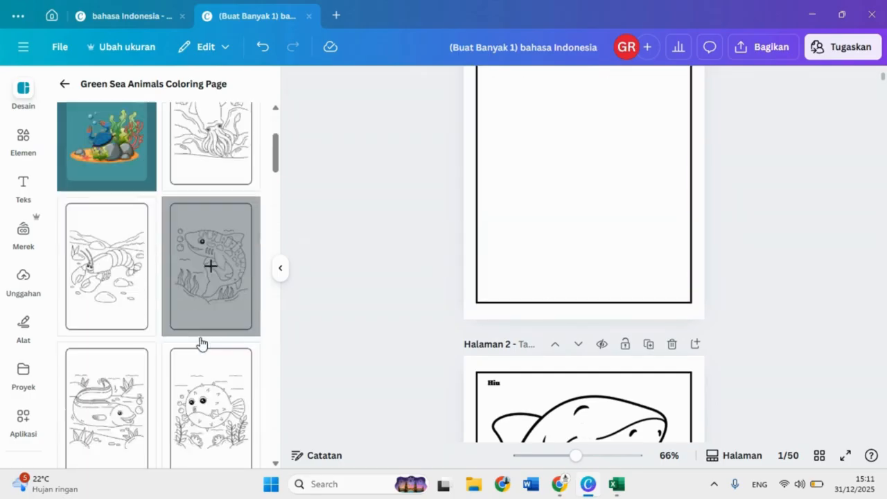
{"action": "scroll", "coordinate": [201, 342], "scroll_direction": "up", "scroll_amount": 6}
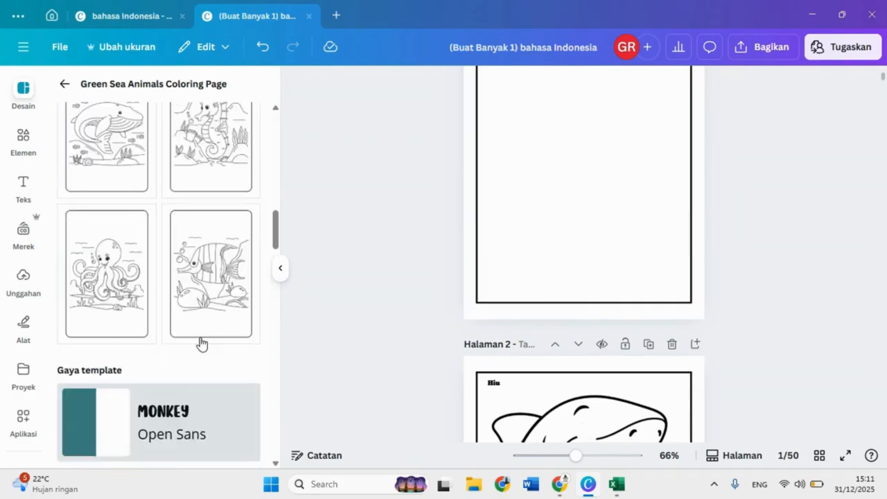
{"action": "scroll", "coordinate": [200, 342], "scroll_direction": "up", "scroll_amount": 5}
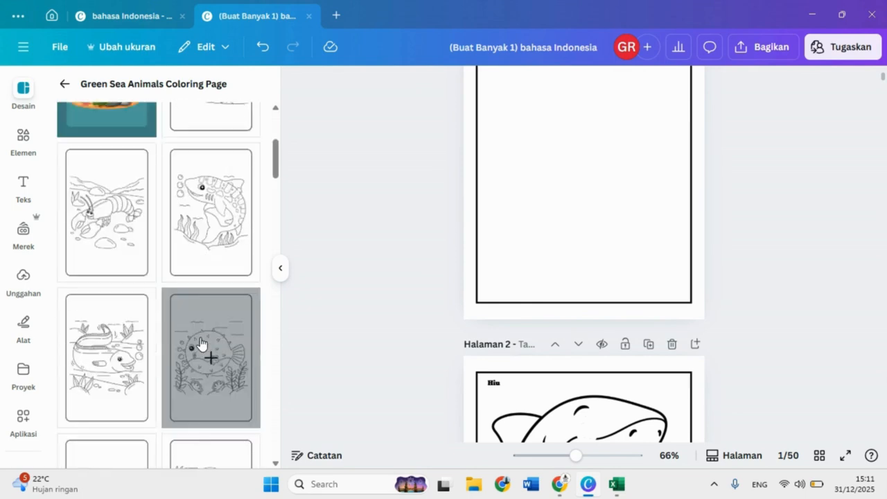
{"action": "scroll", "coordinate": [515, 356], "scroll_direction": "down", "scroll_amount": 9}
{"action": "scroll", "coordinate": [514, 356], "scroll_direction": "down", "scroll_amount": 2}
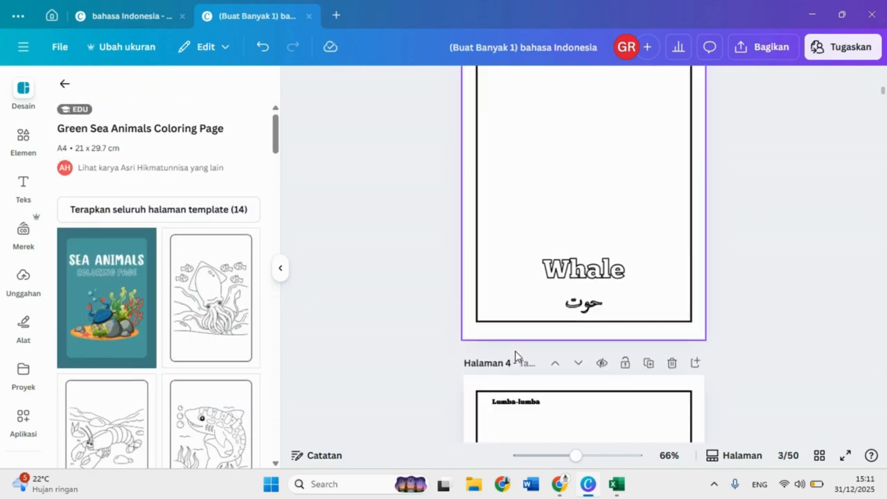
{"action": "scroll", "coordinate": [559, 284], "scroll_direction": "up", "scroll_amount": 3}
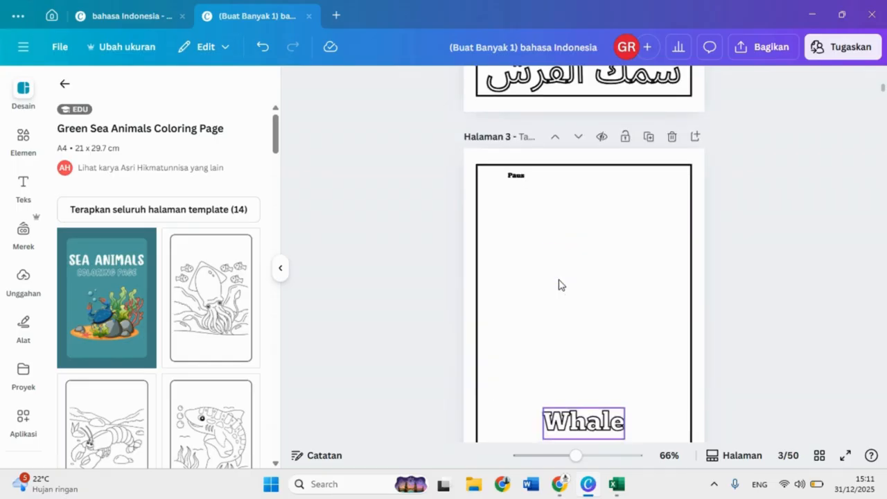
{"action": "scroll", "coordinate": [559, 284], "scroll_direction": "down", "scroll_amount": 3}
{"action": "scroll", "coordinate": [145, 439], "scroll_direction": "down", "scroll_amount": 3}
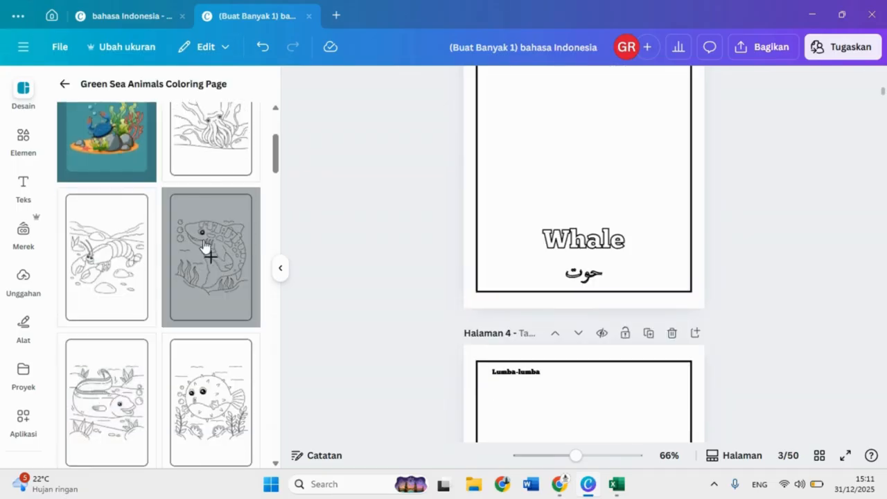
{"action": "scroll", "coordinate": [491, 194], "scroll_direction": "up", "scroll_amount": 2}
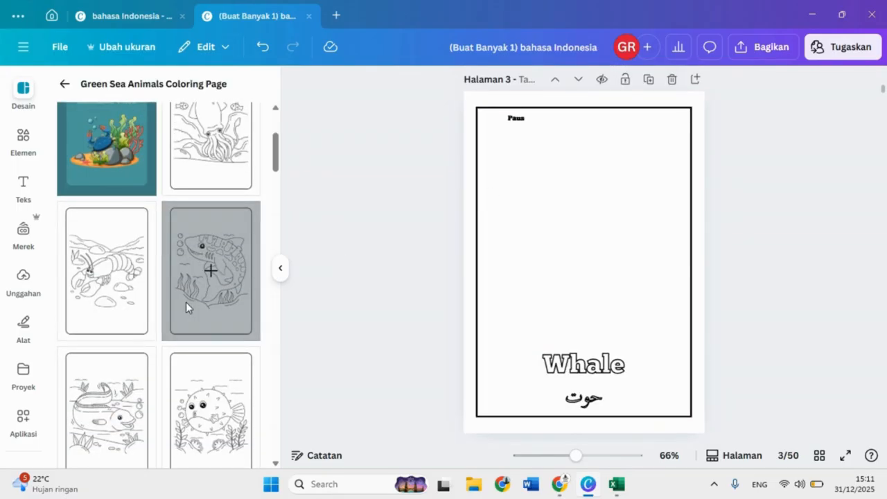
{"action": "left_click", "coordinate": [186, 302]}
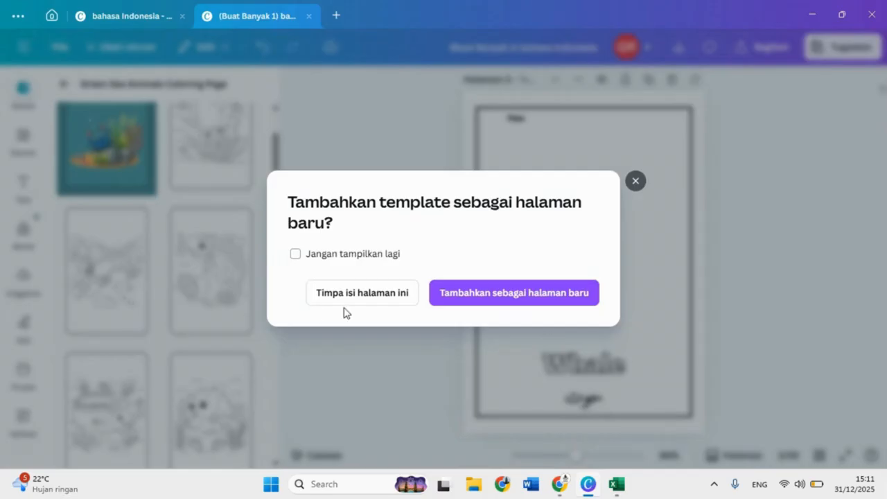
{"action": "left_click", "coordinate": [457, 297]}
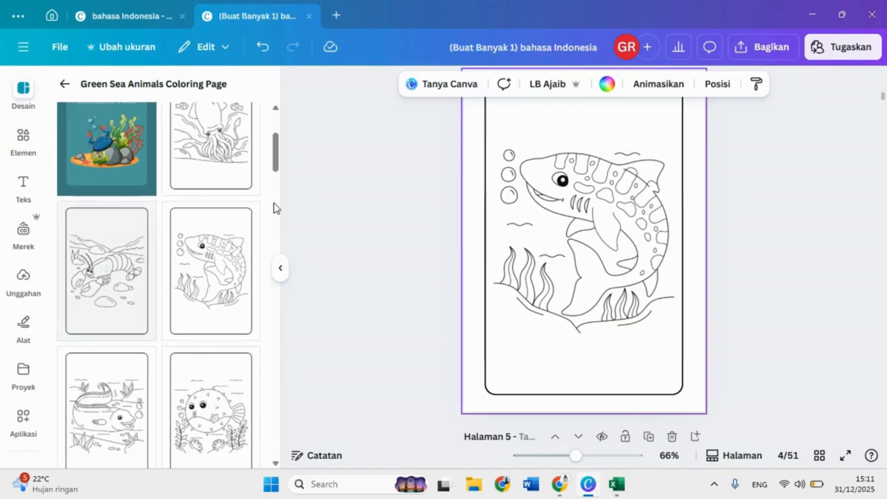
- Apply the template's Sea Animals Coloring Page cover to page 1
{"action": "scroll", "coordinate": [449, 139], "scroll_direction": "up", "scroll_amount": 20}
{"action": "left_click", "coordinate": [76, 164]}
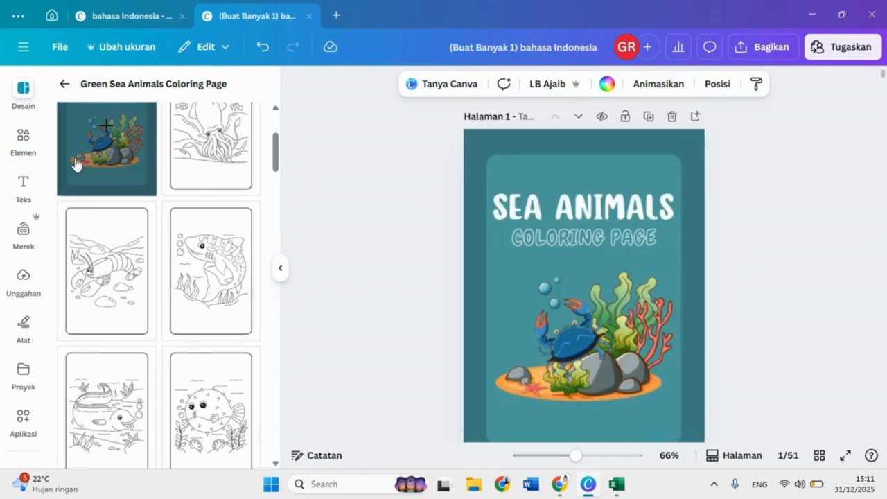
- Cover the shark's eye on page 4 with white freehand Draw strokes, leaving the rest of the outline intact
{"action": "scroll", "coordinate": [383, 279], "scroll_direction": "down", "scroll_amount": 5}
{"action": "scroll", "coordinate": [383, 279], "scroll_direction": "down", "scroll_amount": 10}
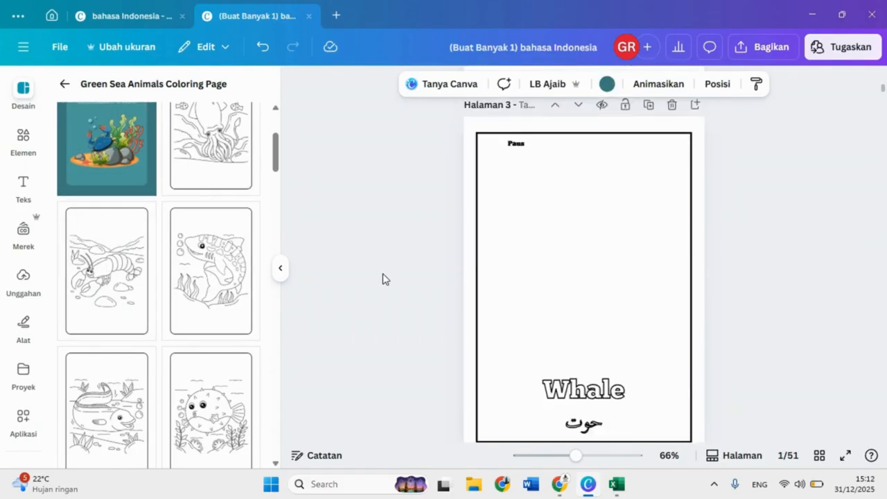
{"action": "scroll", "coordinate": [528, 263], "scroll_direction": "up", "scroll_amount": 2}
{"action": "scroll", "coordinate": [528, 263], "scroll_direction": "up", "scroll_amount": 3}
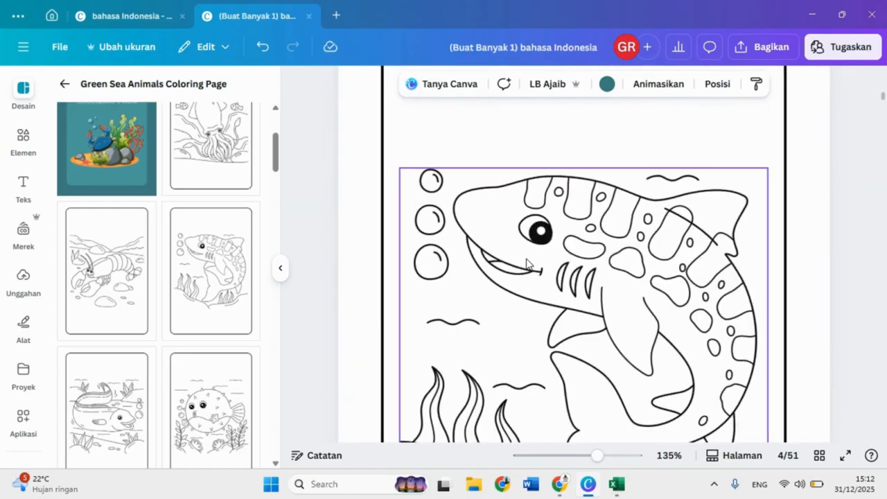
{"action": "left_click", "coordinate": [24, 277]}
{"action": "left_click", "coordinate": [26, 337]}
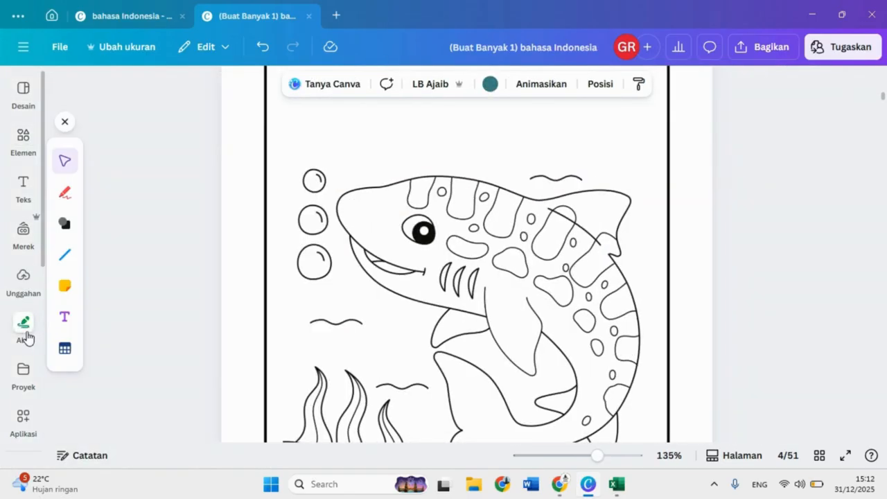
{"action": "left_click", "coordinate": [64, 195]}
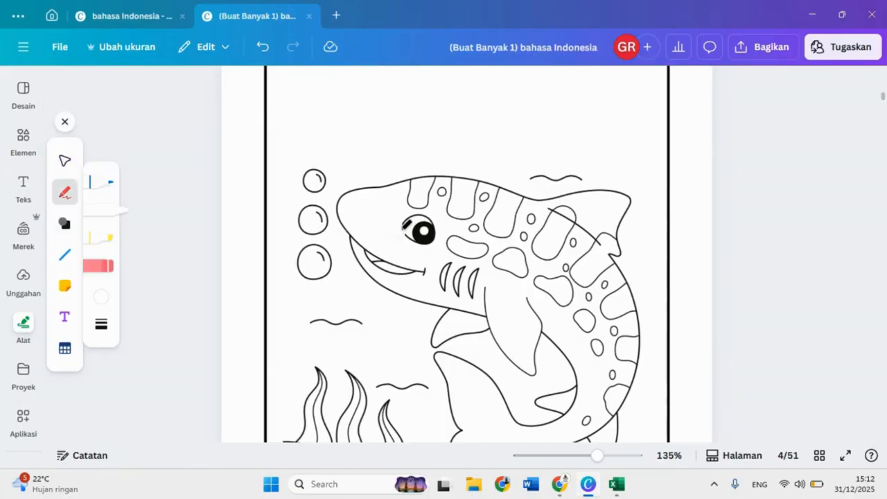
{"action": "mouse_move", "coordinate": [406, 226]}
{"action": "left_mouse_down"}
{"action": "mouse_move", "coordinate": [436, 235]}
{"action": "mouse_move", "coordinate": [416, 215]}
{"action": "mouse_move", "coordinate": [423, 239]}
{"action": "mouse_move", "coordinate": [435, 223]}
{"action": "left_mouse_up"}
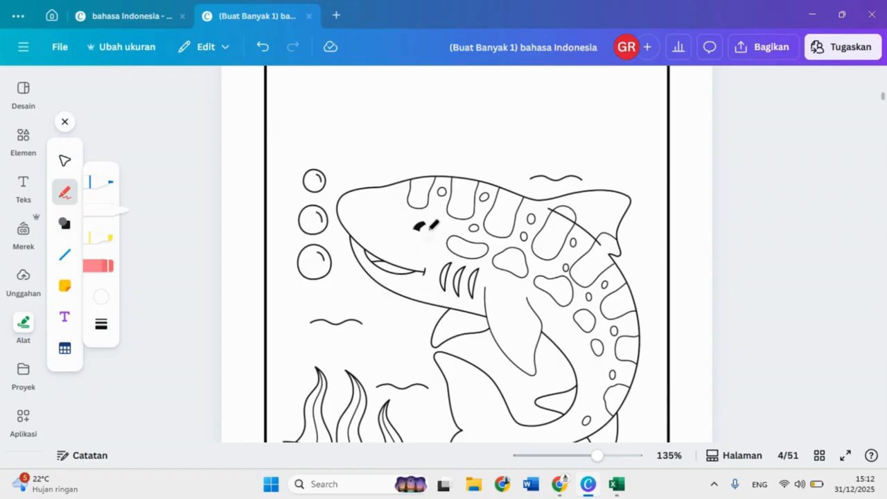
{"action": "scroll", "coordinate": [424, 226], "scroll_direction": "down", "scroll_amount": 3}
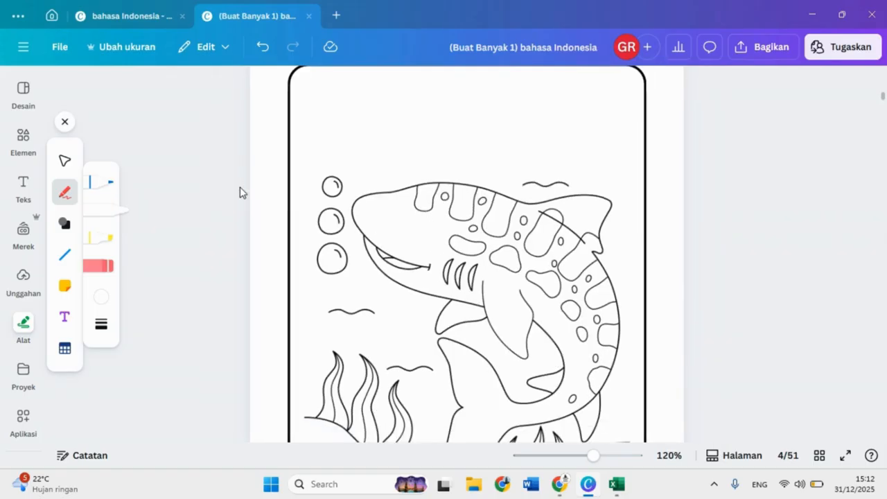
{"action": "left_click_drag", "start_coordinate": [240, 192], "coordinate": [353, 211]}
{"action": "left_click", "coordinate": [436, 117]}
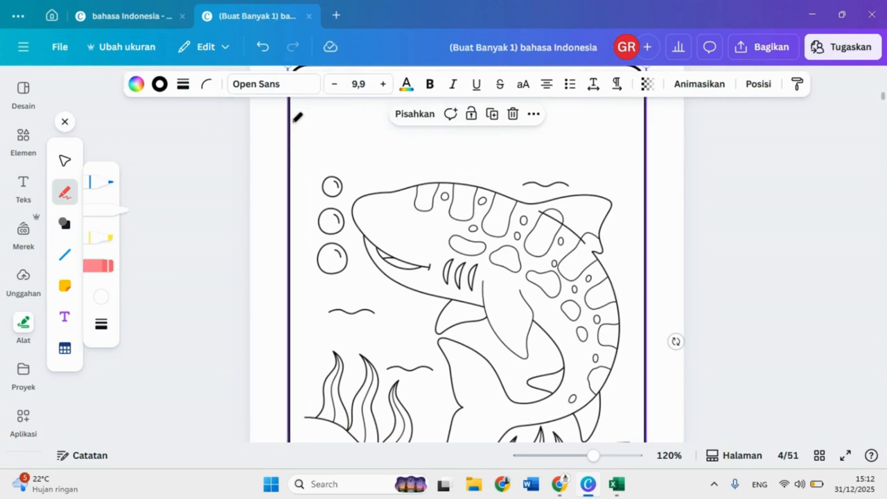
{"action": "key", "text": "Escape"}
{"action": "scroll", "coordinate": [492, 177], "scroll_direction": "down", "scroll_amount": 3}
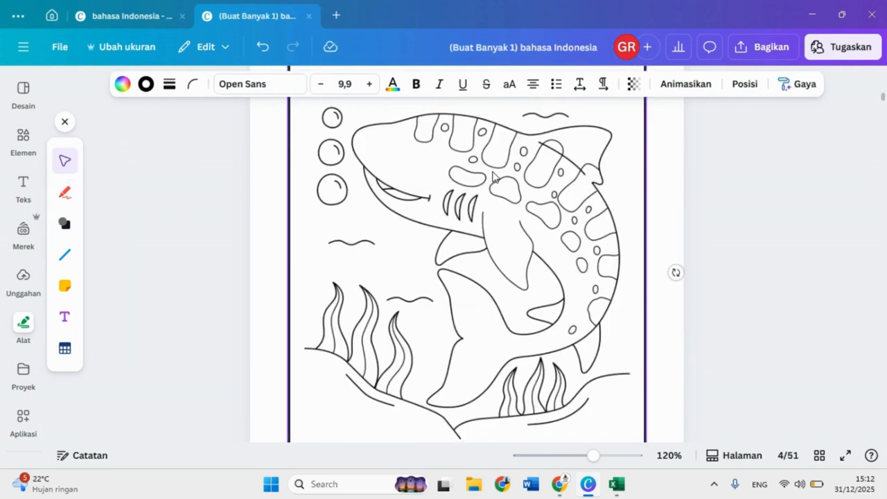
- Copy the English and Arabic whale names from page 3 onto page 4, below the shark drawing
{"action": "scroll", "coordinate": [492, 208], "scroll_direction": "down", "scroll_amount": 3}
{"action": "scroll", "coordinate": [492, 248], "scroll_direction": "up", "scroll_amount": 5}
{"action": "scroll", "coordinate": [487, 327], "scroll_direction": "down", "scroll_amount": 10}
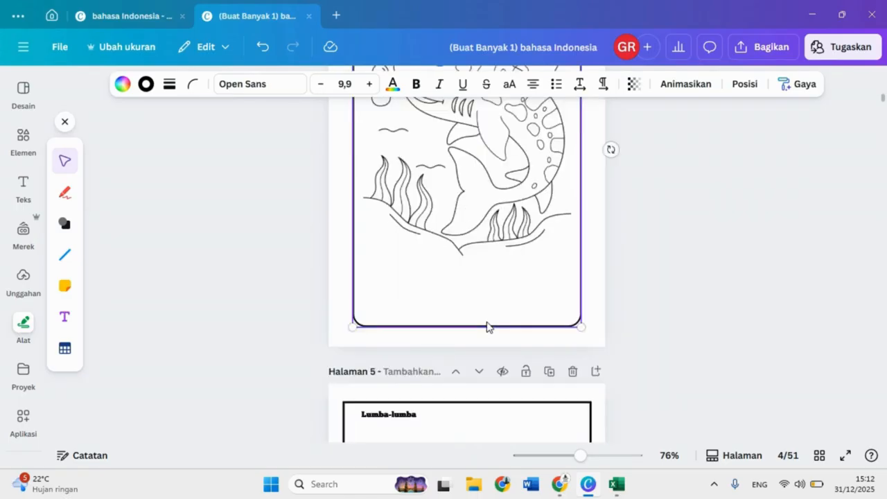
{"action": "scroll", "coordinate": [488, 327], "scroll_direction": "up", "scroll_amount": 4}
{"action": "scroll", "coordinate": [487, 327], "scroll_direction": "up", "scroll_amount": 10}
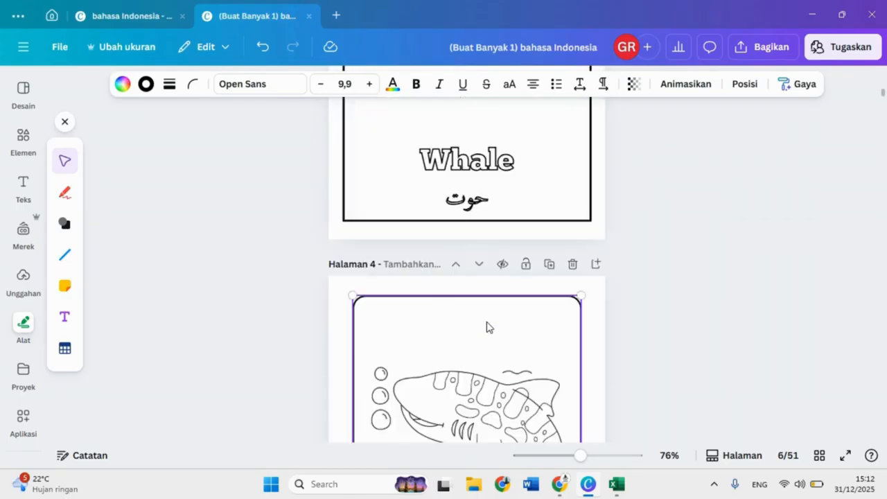
{"action": "scroll", "coordinate": [381, 222], "scroll_direction": "down", "scroll_amount": 4}
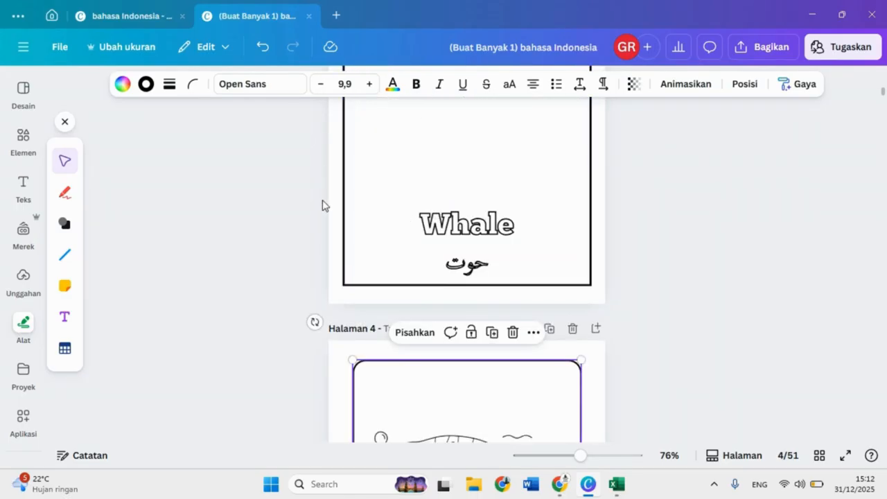
{"action": "left_click_drag", "start_coordinate": [323, 204], "coordinate": [500, 297]}
{"action": "scroll", "coordinate": [500, 297], "scroll_direction": "down", "scroll_amount": 6}
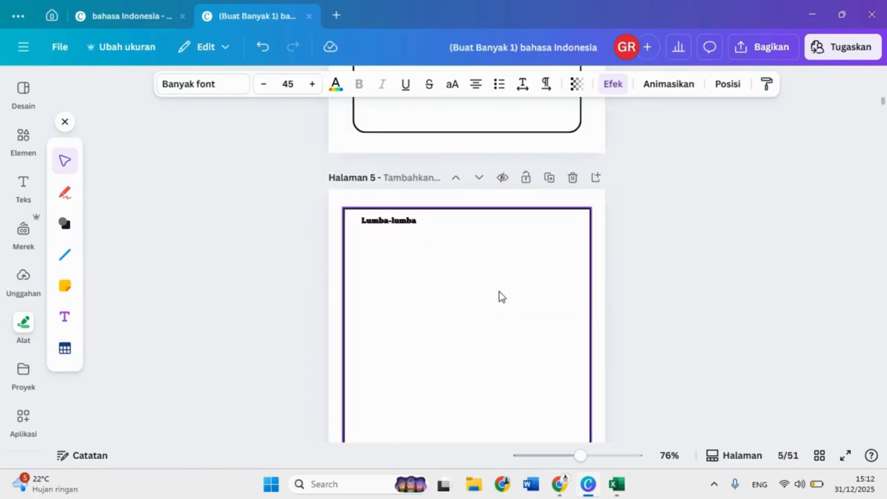
{"action": "scroll", "coordinate": [500, 297], "scroll_direction": "up", "scroll_amount": 3}
{"action": "key", "text": "ctrl+v"}
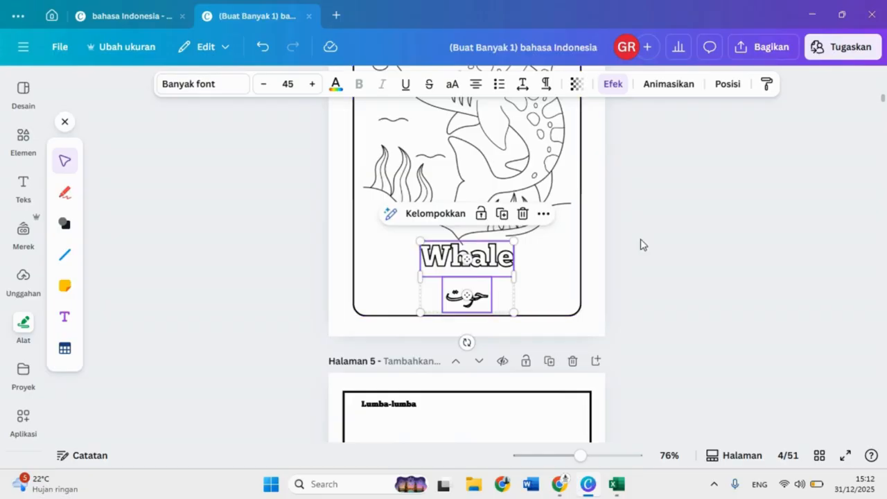
- Change the font of the Arabic whale name on page 4 to Optima
{"action": "left_click", "coordinate": [463, 296]}
{"action": "left_click", "coordinate": [201, 84]}
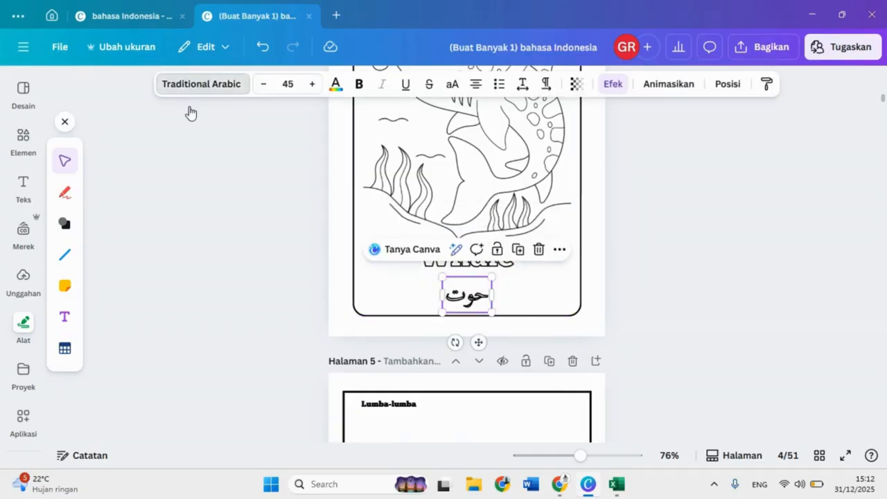
{"action": "left_click", "coordinate": [127, 339]}
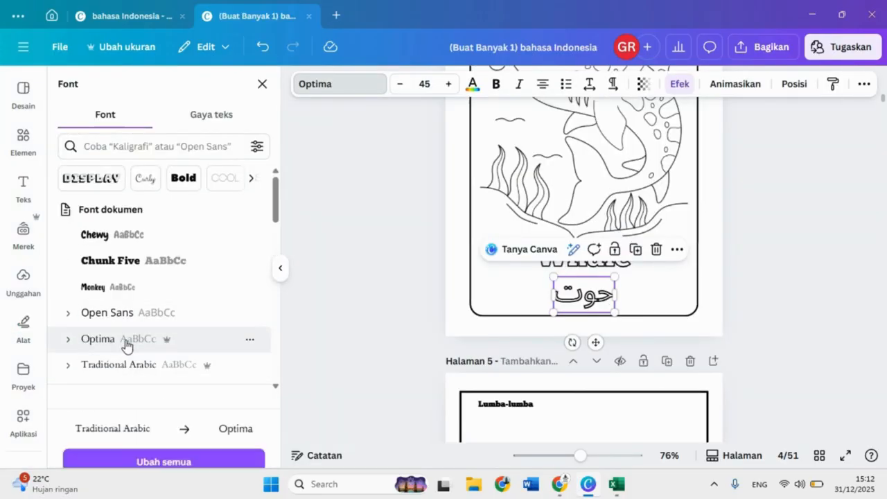
- Copy the "Paus" label from page 3 to page 4, enlarging it to about size 22.7 in the frame's upper-left corner
{"action": "scroll", "coordinate": [337, 262], "scroll_direction": "up", "scroll_amount": 5}
{"action": "scroll", "coordinate": [524, 168], "scroll_direction": "up", "scroll_amount": 6}
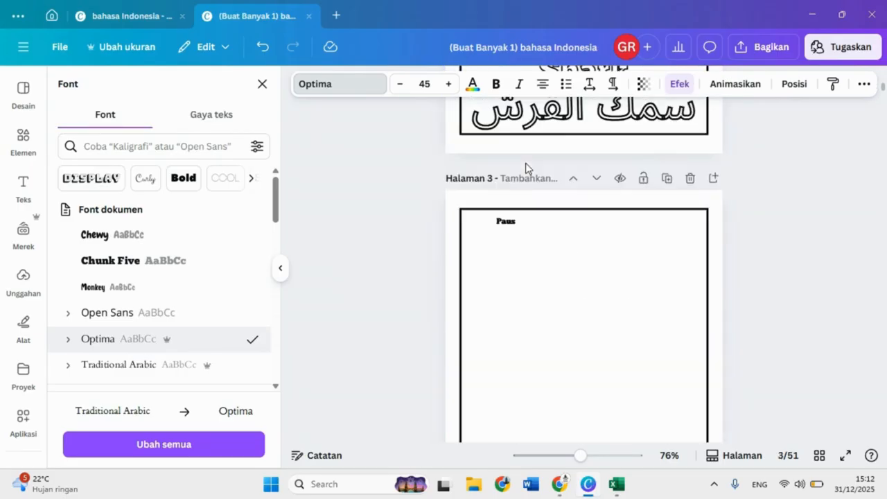
{"action": "left_click", "coordinate": [507, 222]}
{"action": "scroll", "coordinate": [506, 222], "scroll_direction": "down", "scroll_amount": 8}
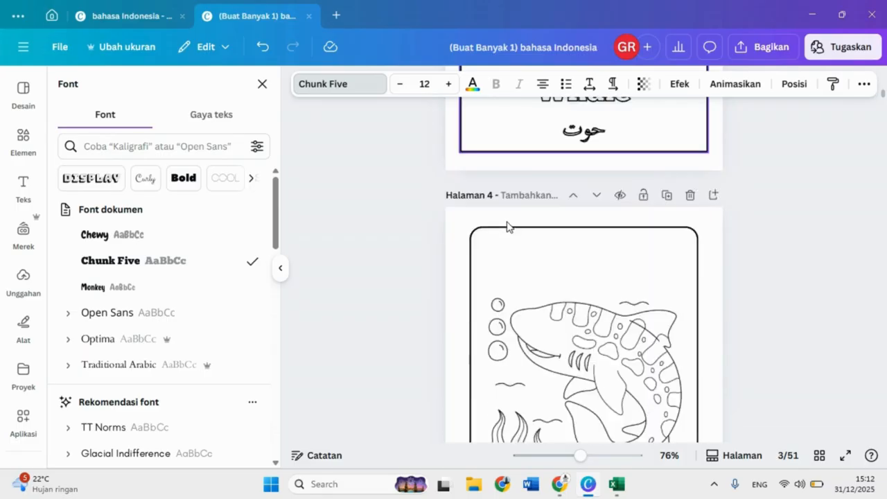
{"action": "key", "text": "Escape"}
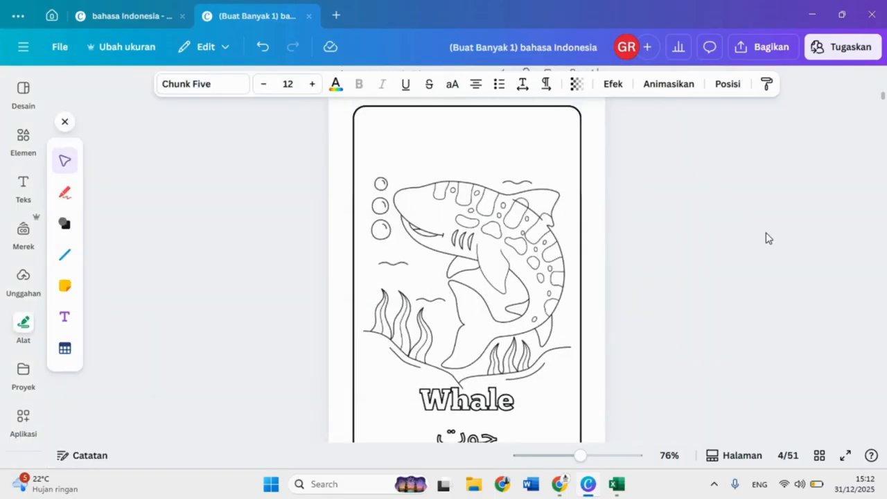
{"action": "left_click", "coordinate": [386, 119]}
{"action": "left_click_drag", "start_coordinate": [380, 114], "coordinate": [360, 109]}
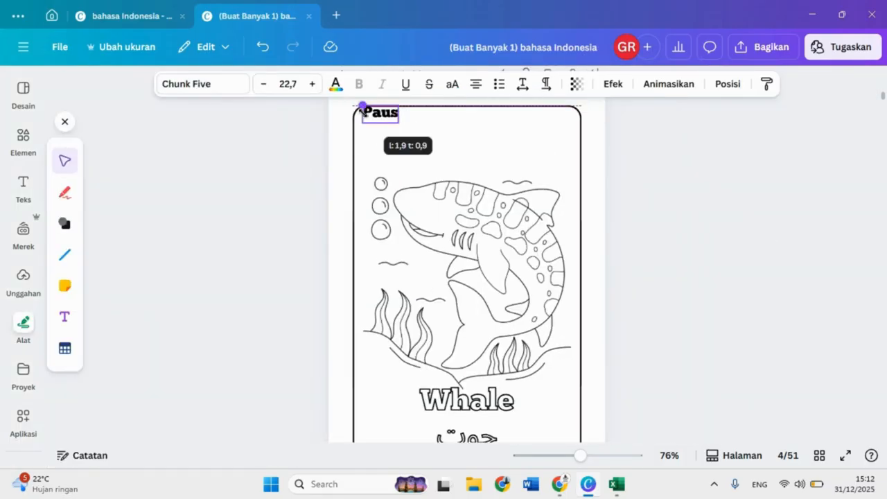
{"action": "left_click_drag", "start_coordinate": [657, 168], "coordinate": [600, 281]}
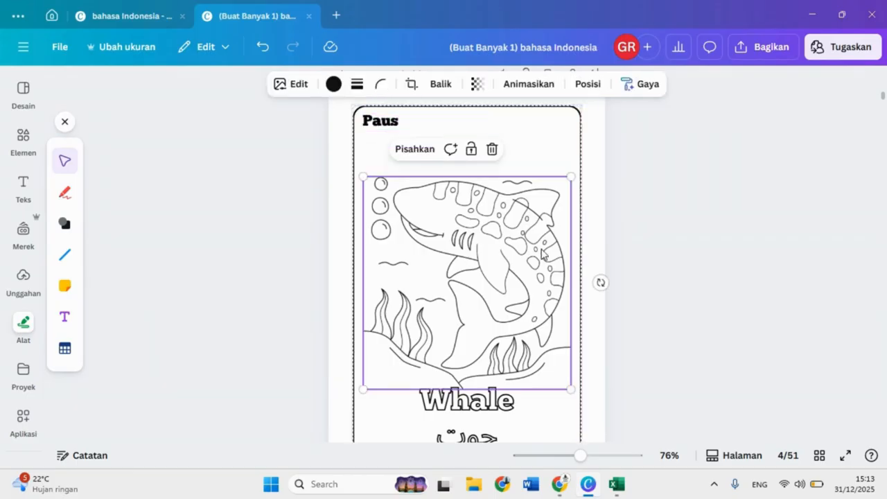
{"action": "left_click", "coordinate": [689, 224]}
{"action": "scroll", "coordinate": [524, 364], "scroll_direction": "down", "scroll_amount": 2}
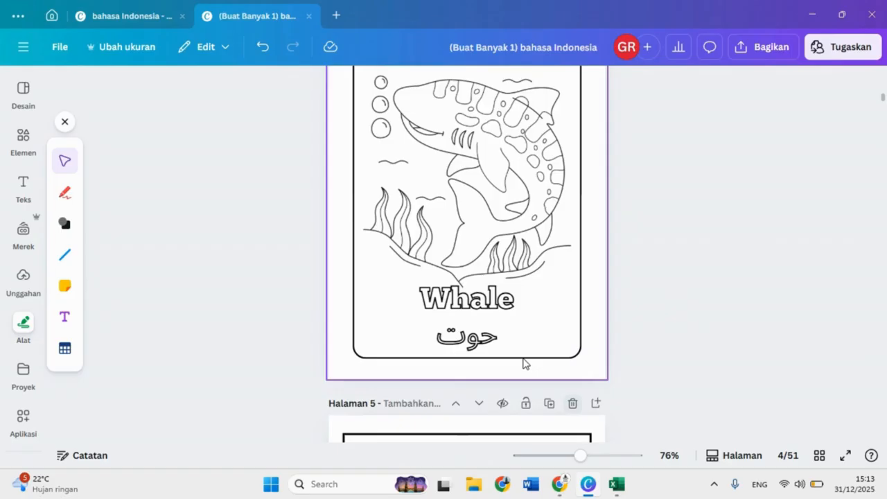
- Move the "Whale" title above the shark on page 4 and enlarge it to size 59.9
{"action": "left_click", "coordinate": [476, 299]}
{"action": "scroll", "coordinate": [476, 298], "scroll_direction": "up", "scroll_amount": 2}
{"action": "left_click_drag", "start_coordinate": [486, 383], "coordinate": [479, 147]}
{"action": "scroll", "coordinate": [485, 160], "scroll_direction": "up", "scroll_amount": 2}
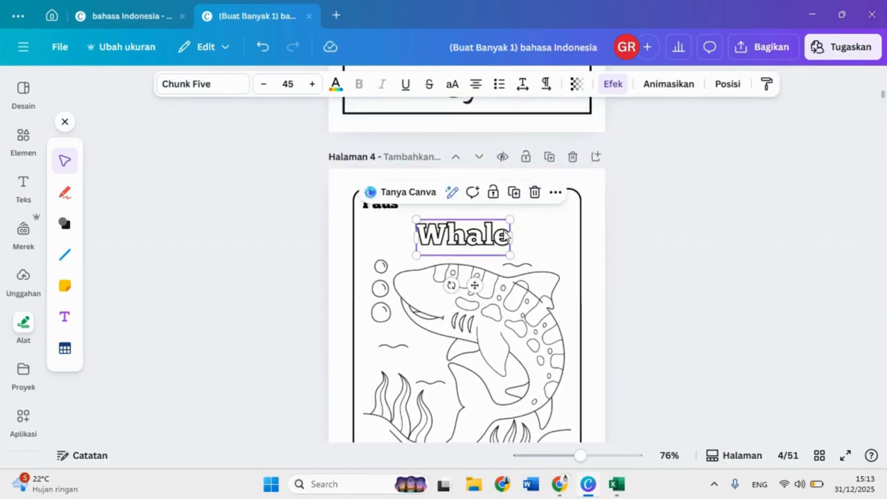
{"action": "left_click_drag", "start_coordinate": [511, 220], "coordinate": [539, 206]}
{"action": "left_click_drag", "start_coordinate": [483, 223], "coordinate": [465, 231]}
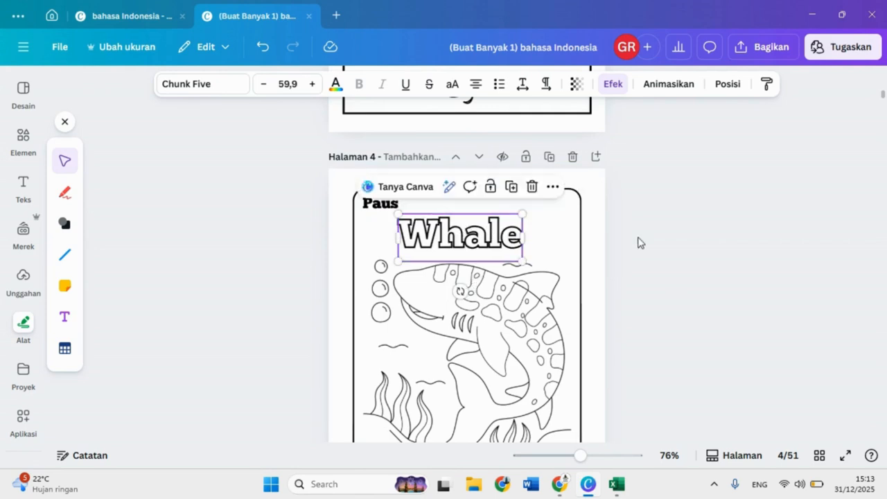
- Duplicate the "COLORING PAGE" subtitle on the cover and place the copy below the crab illustration
{"action": "scroll", "coordinate": [638, 241], "scroll_direction": "up", "scroll_amount": 10}
{"action": "scroll", "coordinate": [638, 242], "scroll_direction": "up", "scroll_amount": 4}
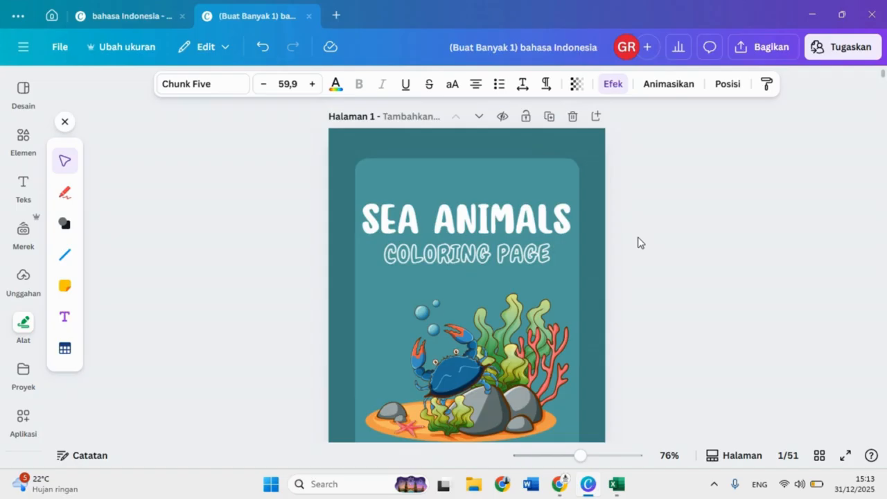
{"action": "scroll", "coordinate": [637, 242], "scroll_direction": "down", "scroll_amount": 3}
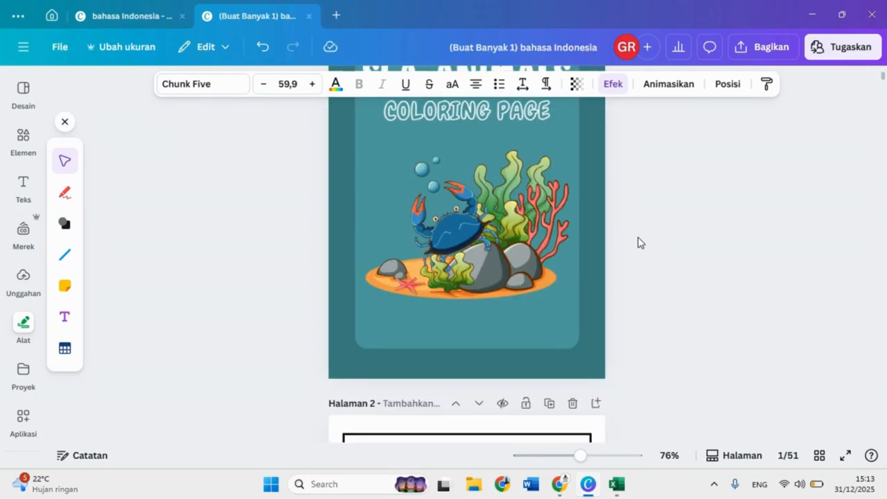
{"action": "scroll", "coordinate": [638, 242], "scroll_direction": "up", "scroll_amount": 2}
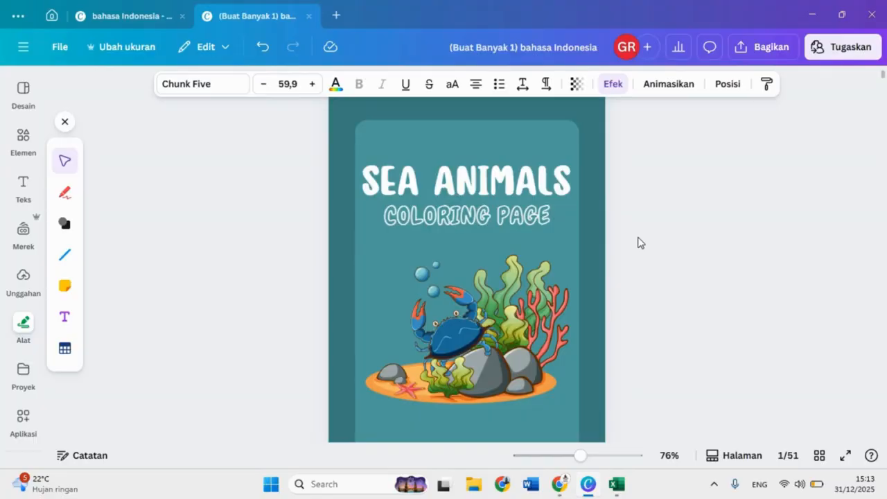
{"action": "scroll", "coordinate": [645, 321], "scroll_direction": "down", "scroll_amount": 3}
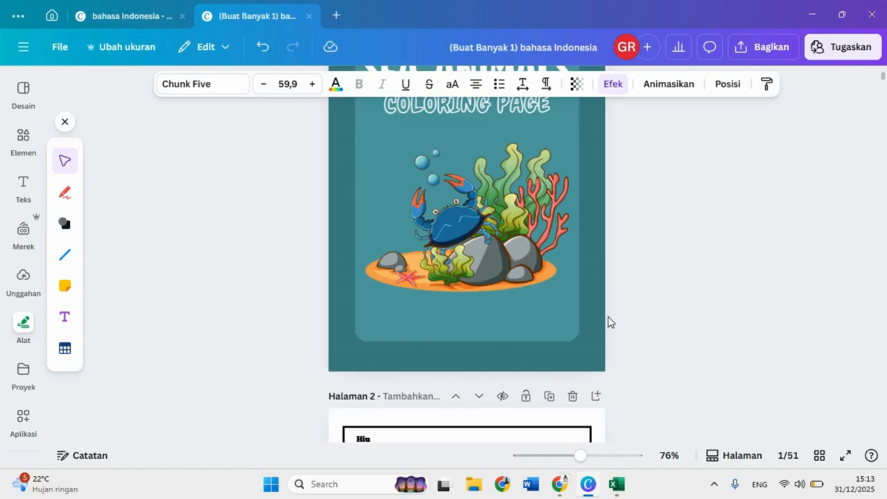
{"action": "scroll", "coordinate": [607, 322], "scroll_direction": "up", "scroll_amount": 3}
{"action": "left_click", "coordinate": [485, 221]}
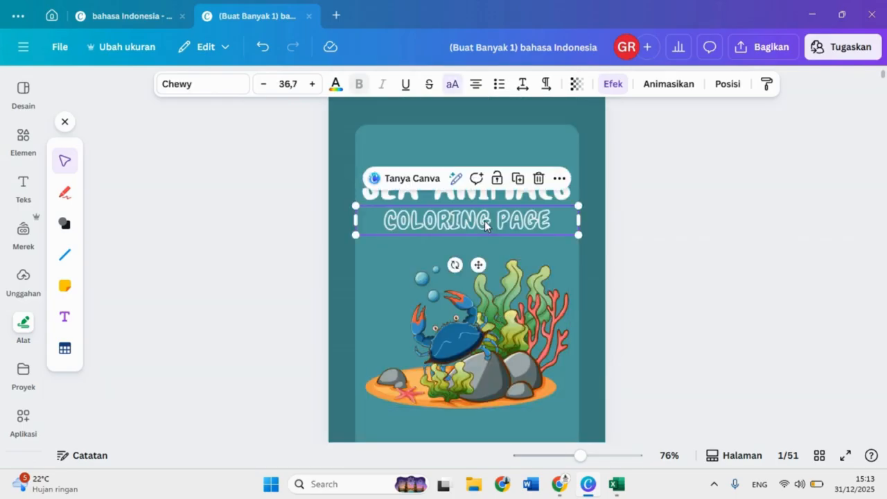
{"action": "scroll", "coordinate": [484, 220], "scroll_direction": "down", "scroll_amount": 2}
{"action": "key", "text": "ctrl+d"}
{"action": "left_click_drag", "start_coordinate": [483, 147], "coordinate": [475, 356]}
- Replace the duplicated cover subtitle's text with "BY : EMAK DIGITAL"
{"action": "double_click", "coordinate": [475, 355]}
{"action": "type", "text": "BY"}
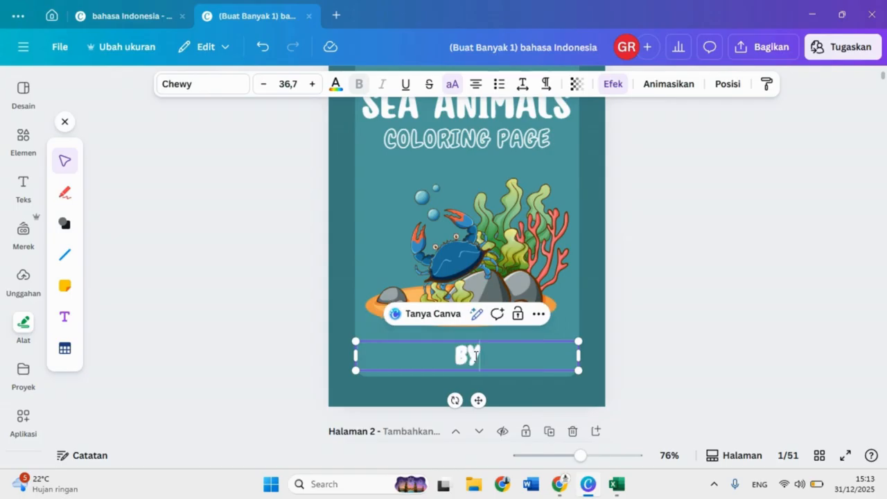
{"action": "type", "text": " : EMAK DIGITAL"}
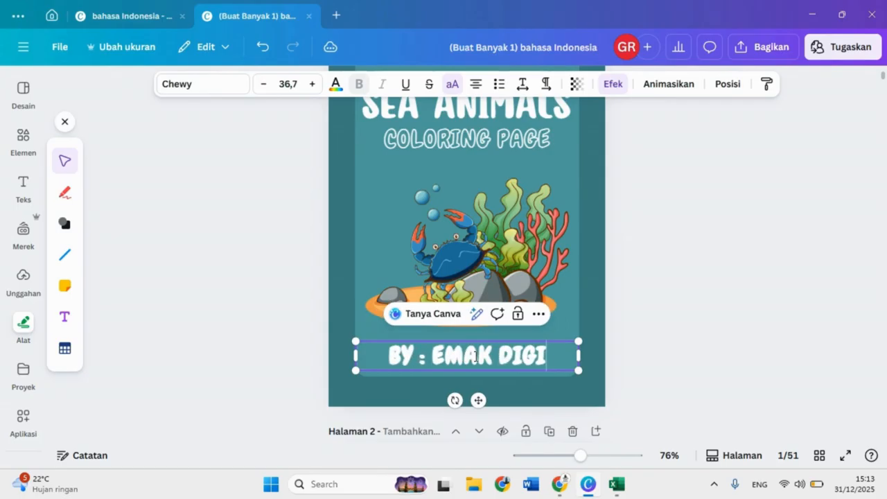
{"action": "left_click", "coordinate": [683, 328]}
- Delete page 3, the Whale page without a drawing
{"action": "scroll", "coordinate": [683, 328], "scroll_direction": "down", "scroll_amount": 8}
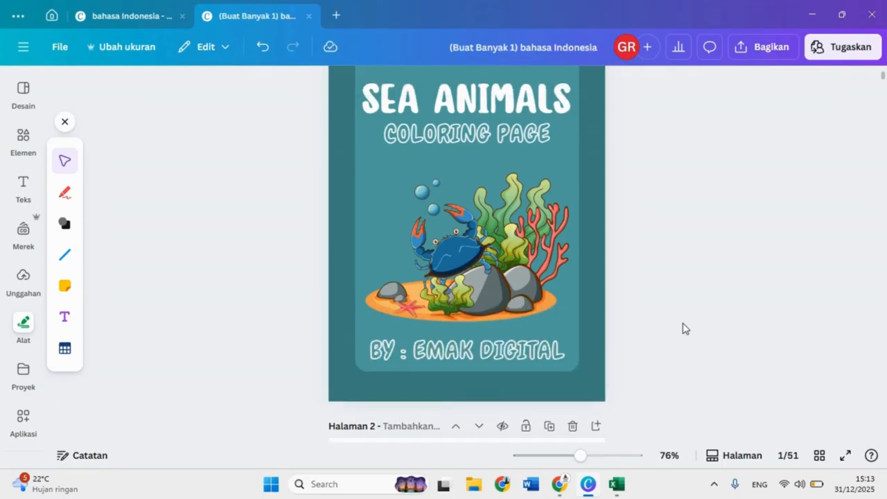
{"action": "scroll", "coordinate": [682, 329], "scroll_direction": "down", "scroll_amount": 6}
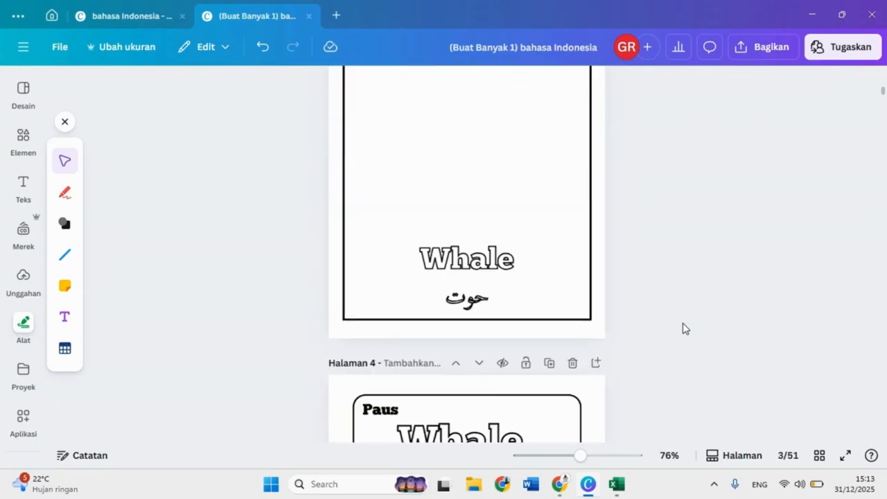
{"action": "scroll", "coordinate": [665, 320], "scroll_direction": "up", "scroll_amount": 5}
{"action": "scroll", "coordinate": [523, 249], "scroll_direction": "up", "scroll_amount": 1}
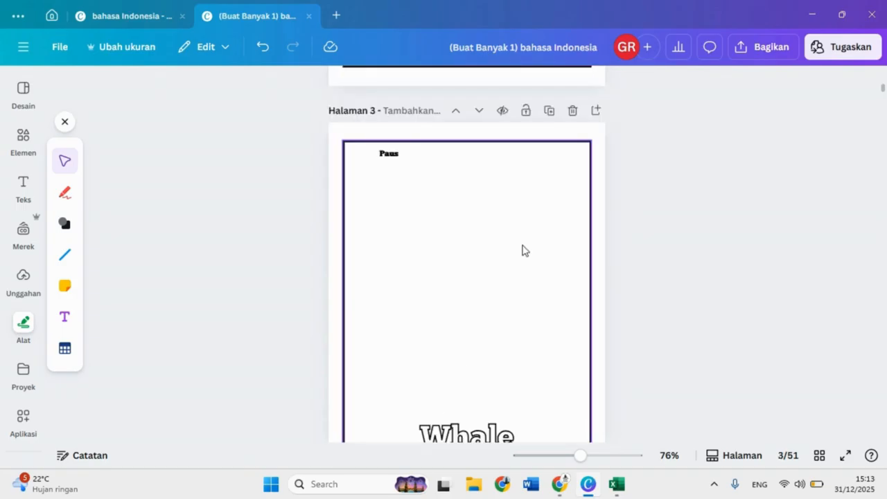
{"action": "left_click", "coordinate": [571, 111]}
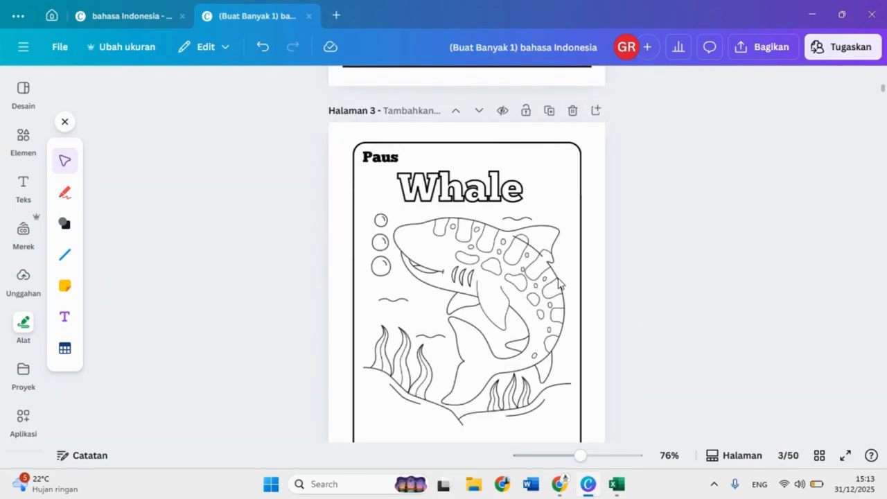
- Look through the Green Sea Animals Coloring Page template's drawings and compare them with the document's pages 2 to 6
{"action": "left_click", "coordinate": [23, 89]}
{"action": "scroll", "coordinate": [154, 254], "scroll_direction": "down", "scroll_amount": 3}
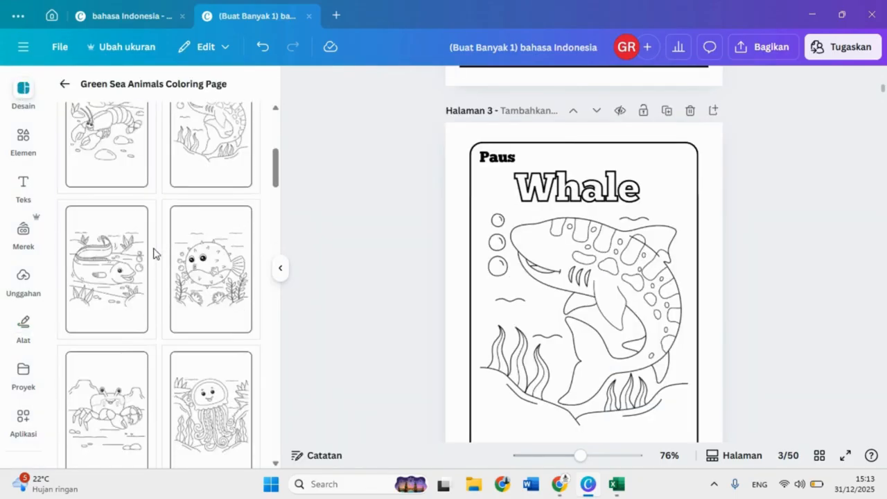
{"action": "scroll", "coordinate": [154, 254], "scroll_direction": "down", "scroll_amount": 3}
{"action": "scroll", "coordinate": [427, 237], "scroll_direction": "up", "scroll_amount": 5}
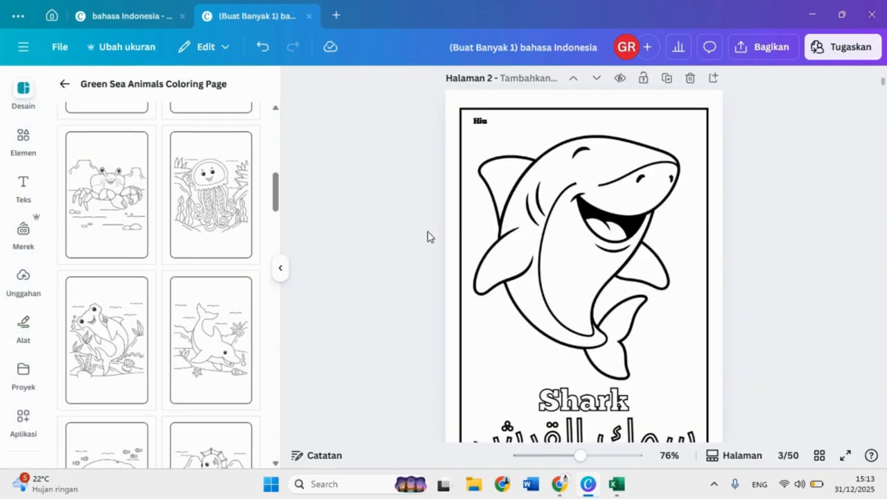
{"action": "scroll", "coordinate": [584, 235], "scroll_direction": "down", "scroll_amount": 14}
{"action": "scroll", "coordinate": [586, 237], "scroll_direction": "up", "scroll_amount": 4}
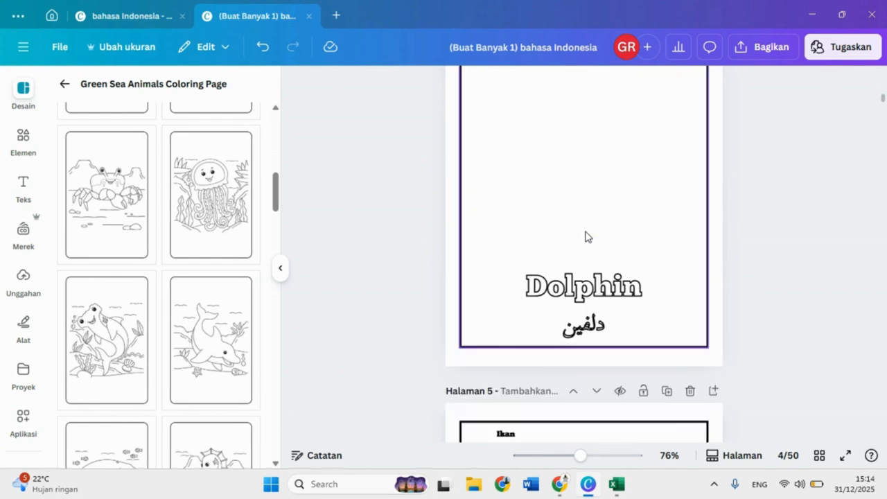
{"action": "scroll", "coordinate": [125, 357], "scroll_direction": "down", "scroll_amount": 4}
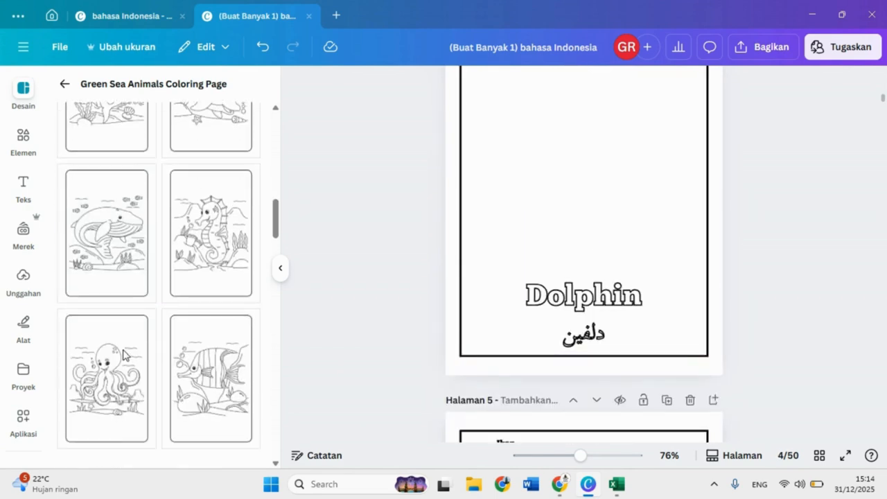
{"action": "scroll", "coordinate": [415, 254], "scroll_direction": "down", "scroll_amount": 7}
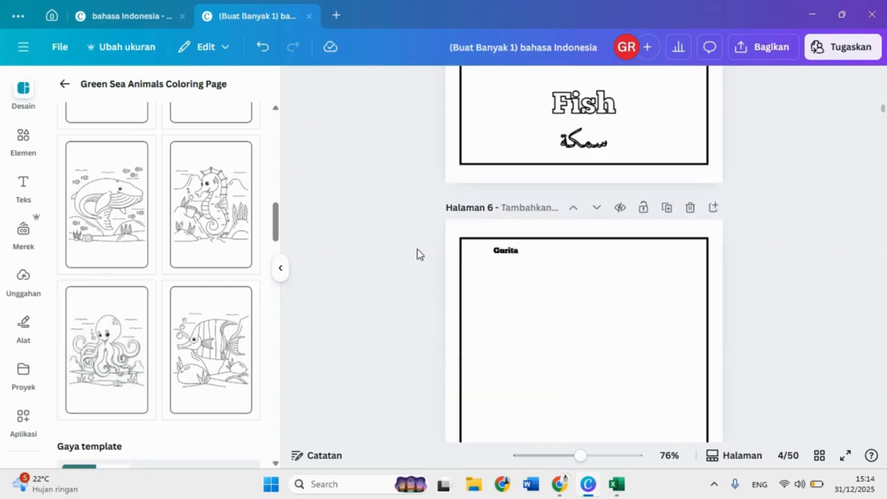
- Review the "SEA ANIMALS" cover and the Shark page, and check the last drawings and style section of the template
{"action": "scroll", "coordinate": [416, 254], "scroll_direction": "up", "scroll_amount": 20}
{"action": "scroll", "coordinate": [417, 254], "scroll_direction": "down", "scroll_amount": 4}
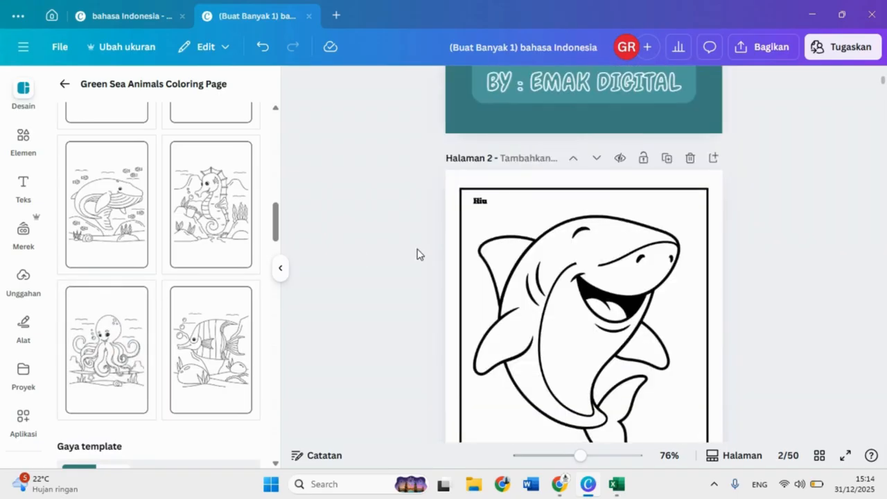
{"action": "scroll", "coordinate": [417, 254], "scroll_direction": "up", "scroll_amount": 4}
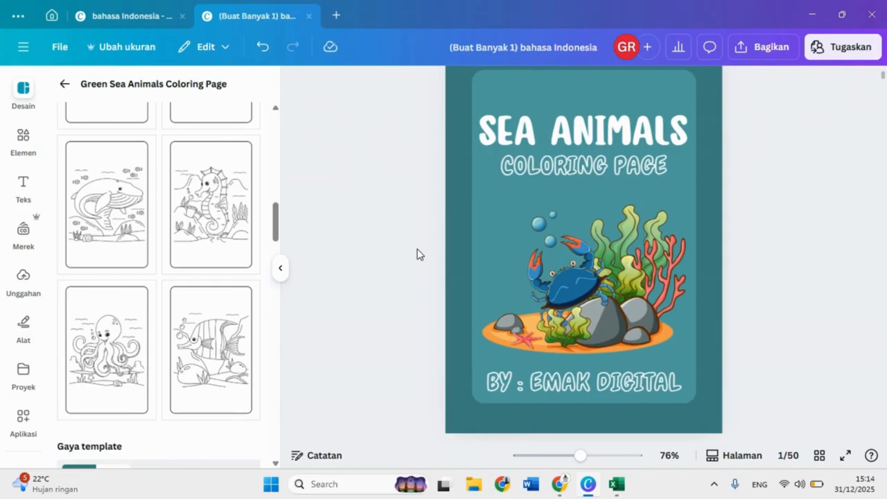
{"action": "scroll", "coordinate": [417, 254], "scroll_direction": "down", "scroll_amount": 2}
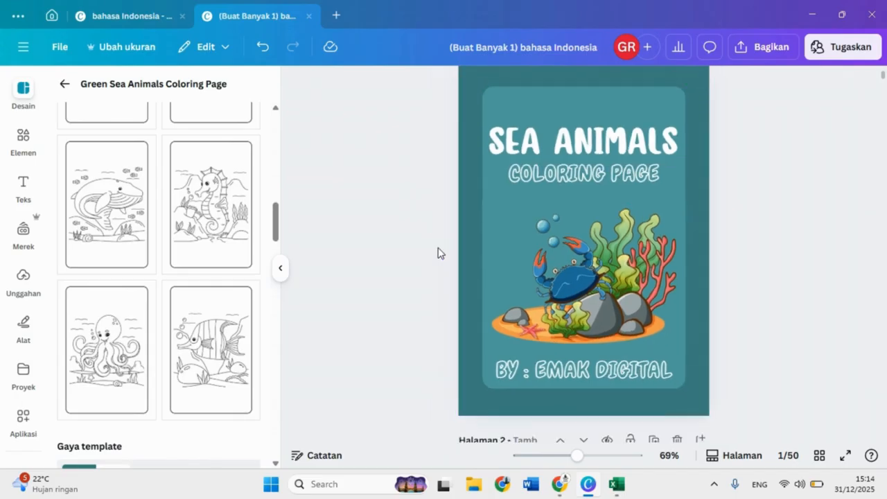
{"action": "scroll", "coordinate": [430, 233], "scroll_direction": "down", "scroll_amount": 1}
{"action": "scroll", "coordinate": [430, 233], "scroll_direction": "up", "scroll_amount": 1}
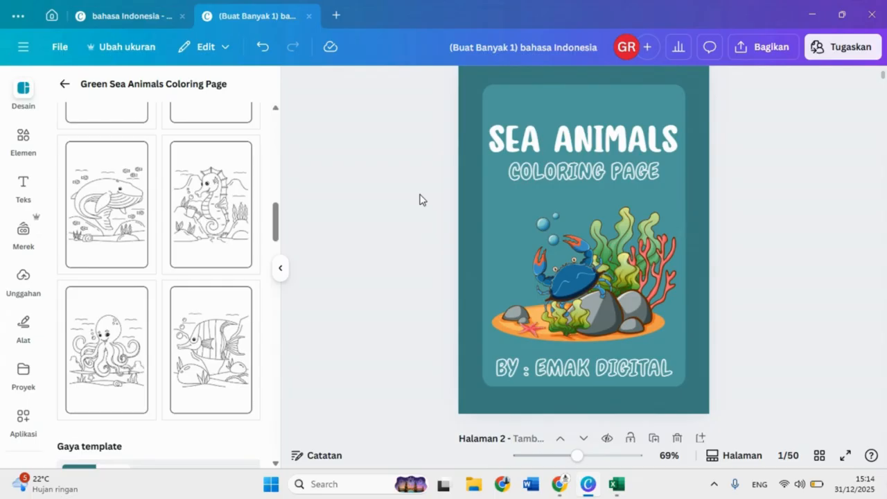
{"action": "scroll", "coordinate": [210, 321], "scroll_direction": "down", "scroll_amount": 4}
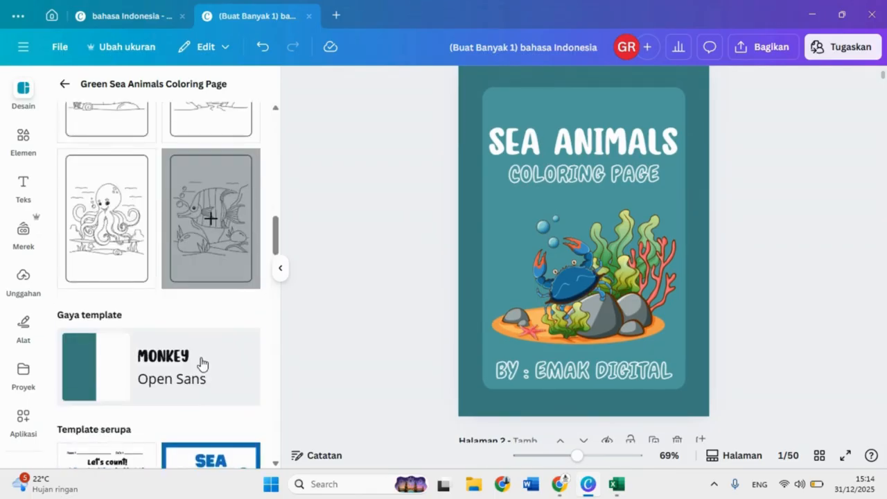
{"action": "scroll", "coordinate": [201, 363], "scroll_direction": "up", "scroll_amount": 4}
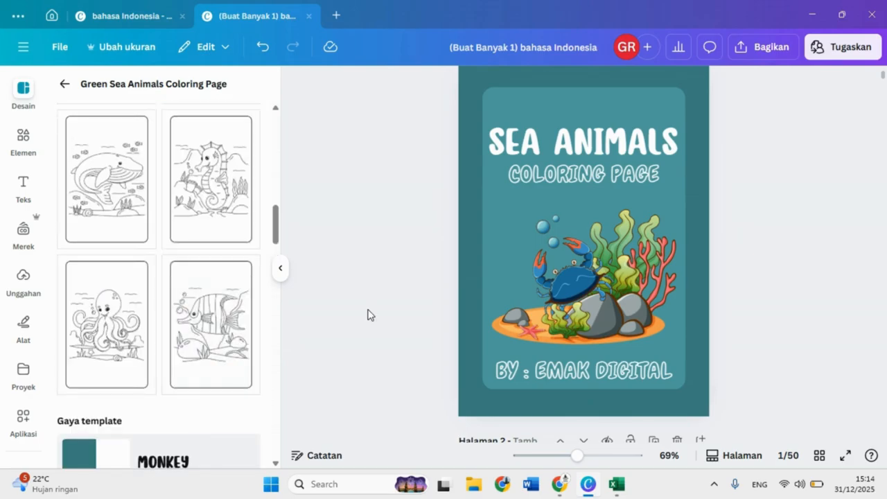